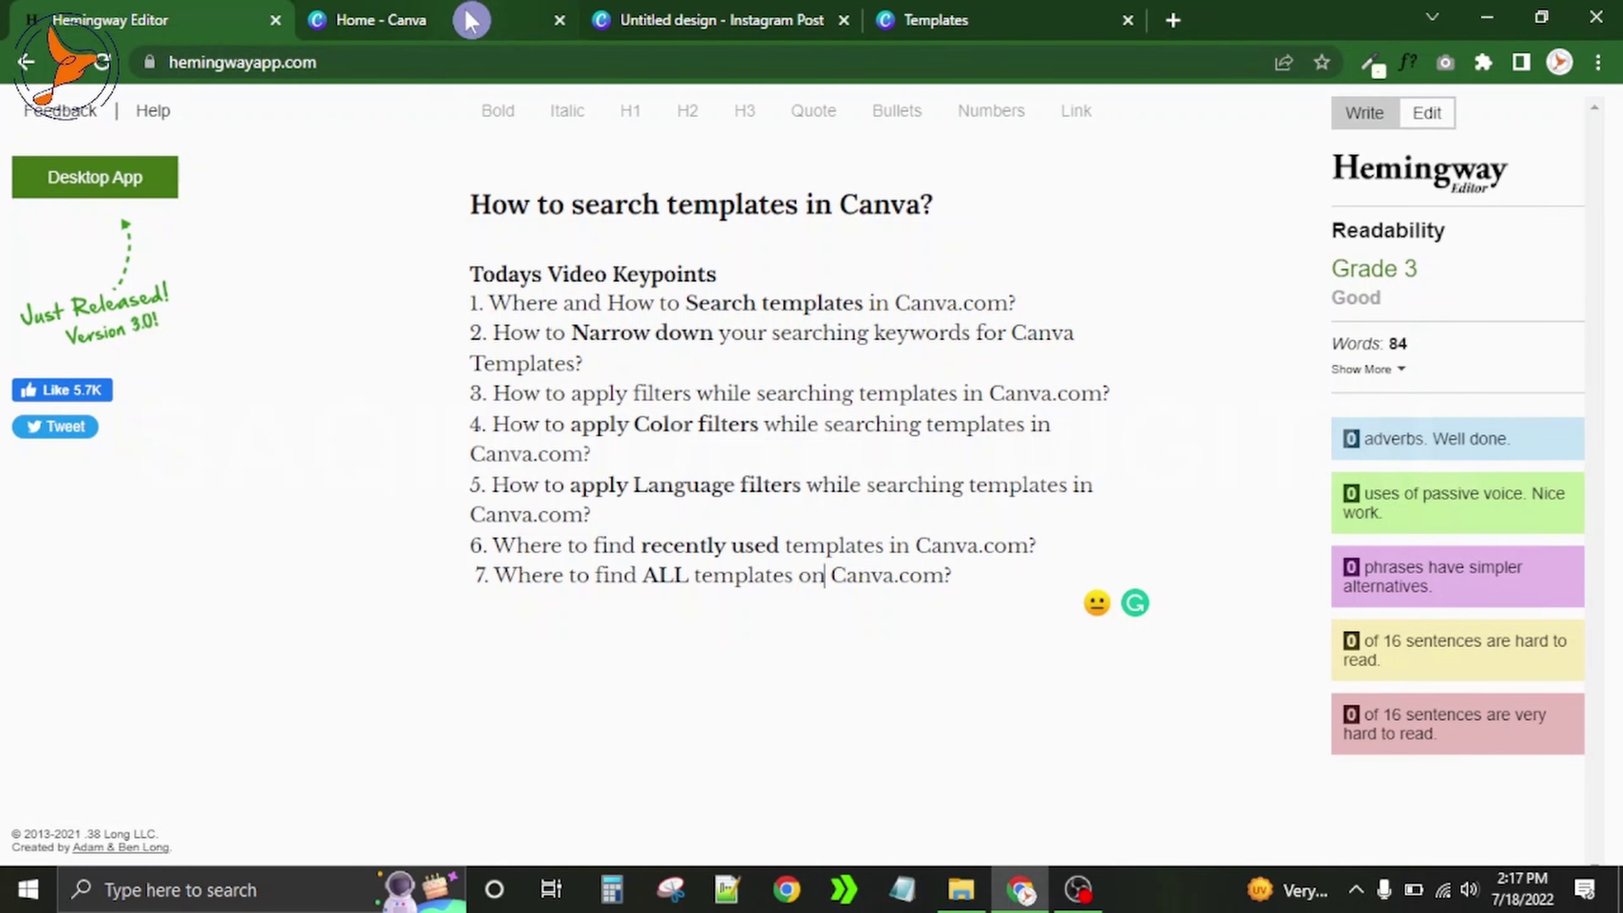
# Switch to the Canva home page and browse the social media Stories templates from the design spotlight
pyautogui.click(496, 22)
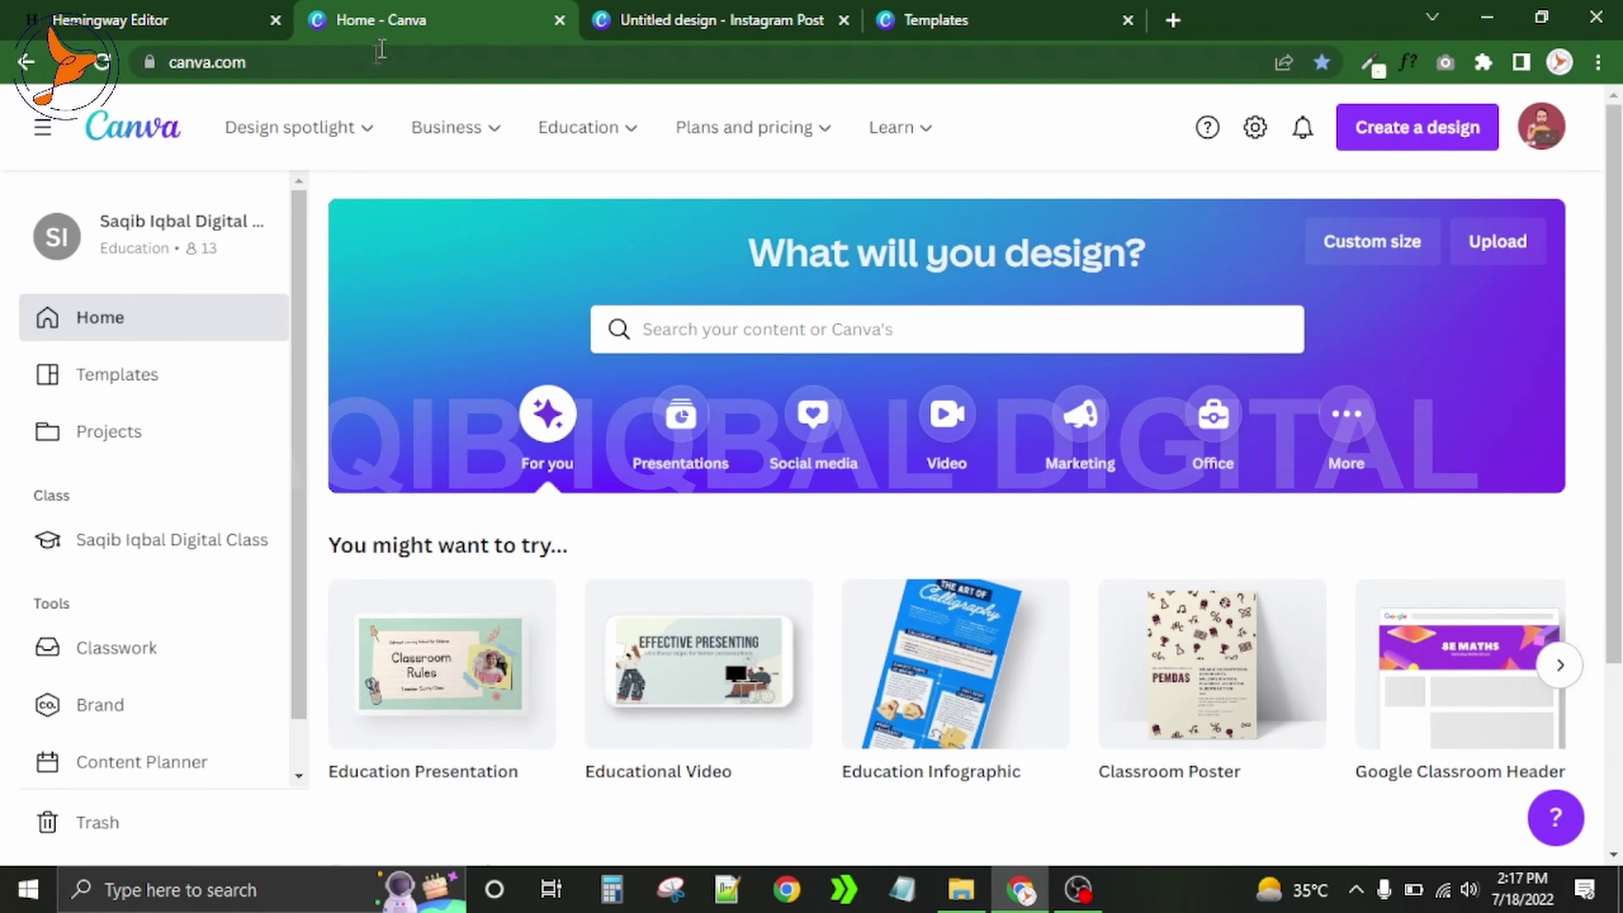
pyautogui.moveTo(332, 137)
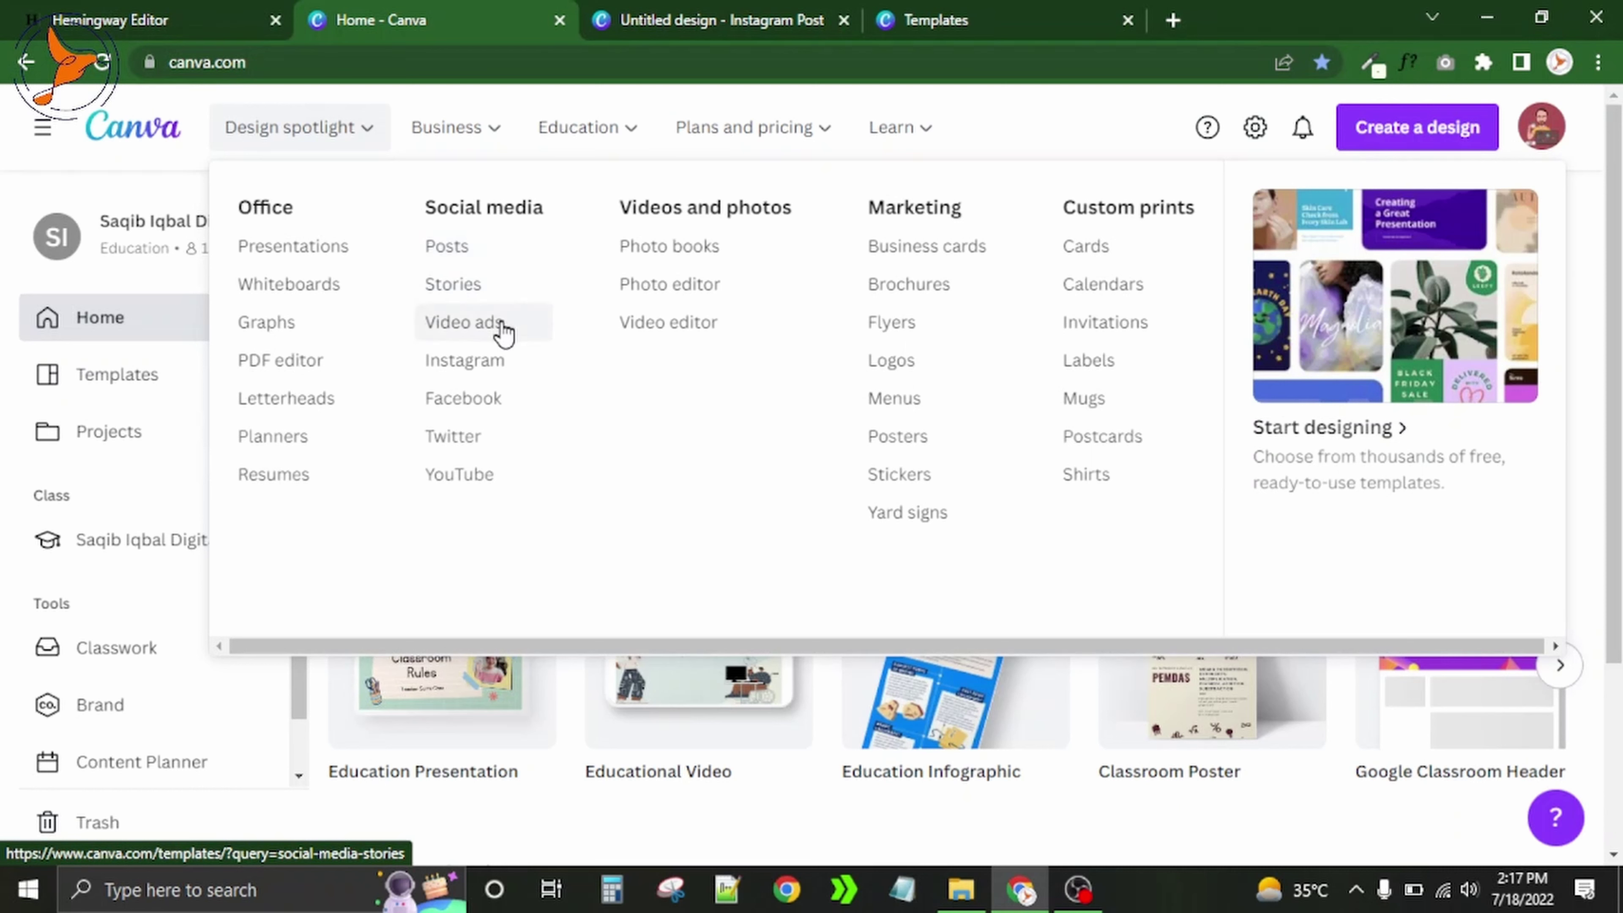
pyautogui.click(510, 288)
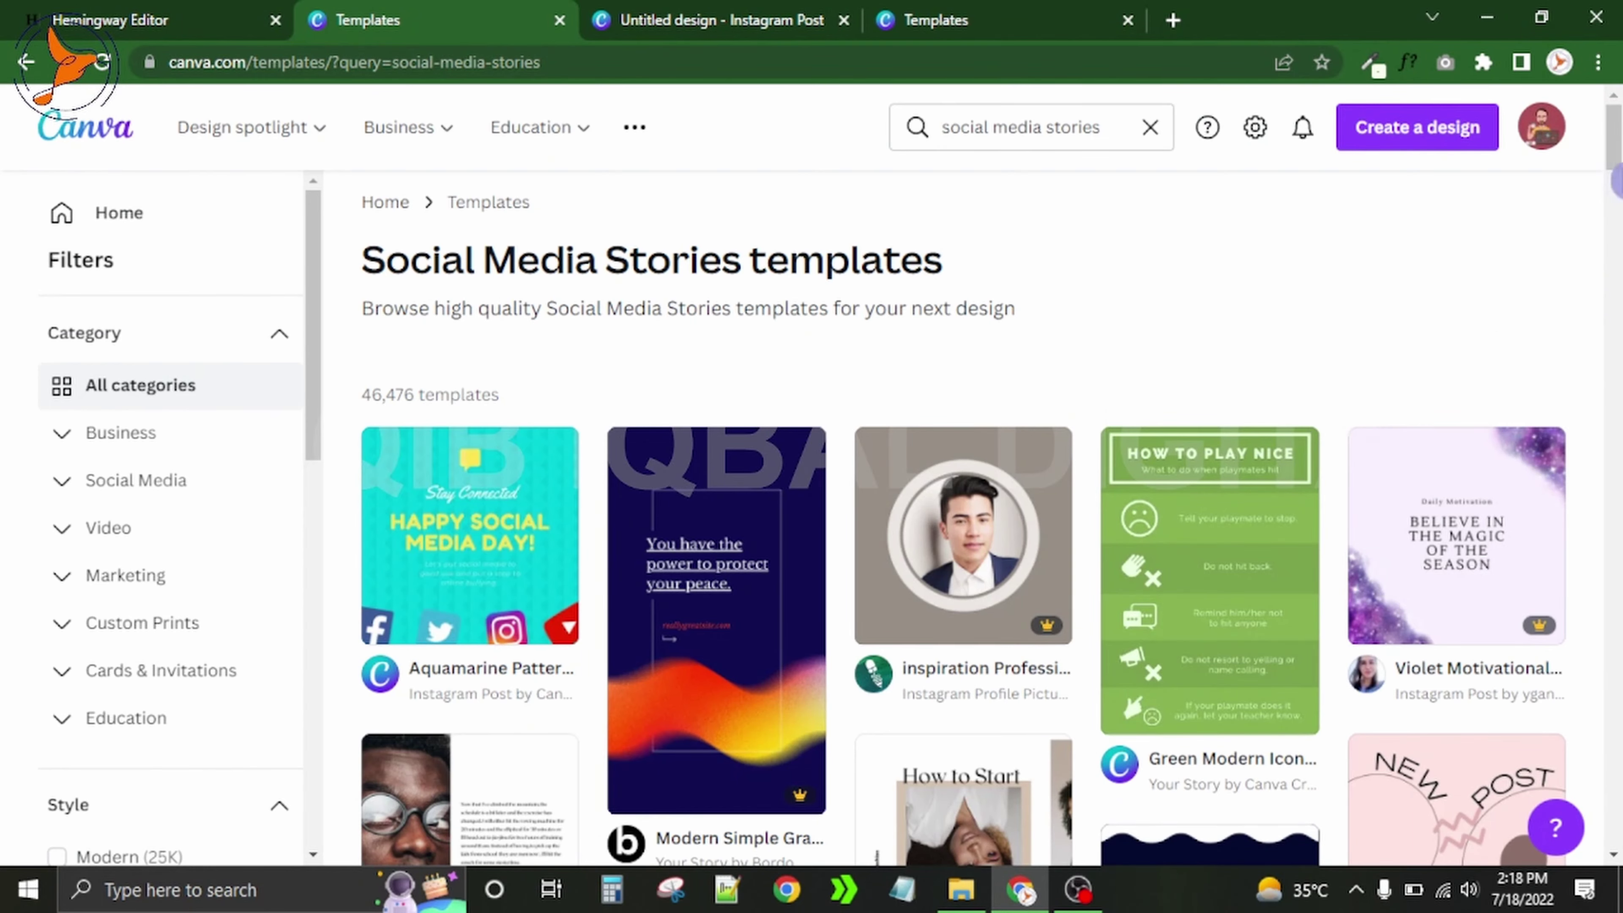
pyautogui.scroll(-3, 1618, 188)
pyautogui.moveTo(1618, 188)
pyautogui.mouseDown()
pyautogui.moveTo(1618, 282)
pyautogui.moveTo(1618, 168)
pyautogui.mouseUp()
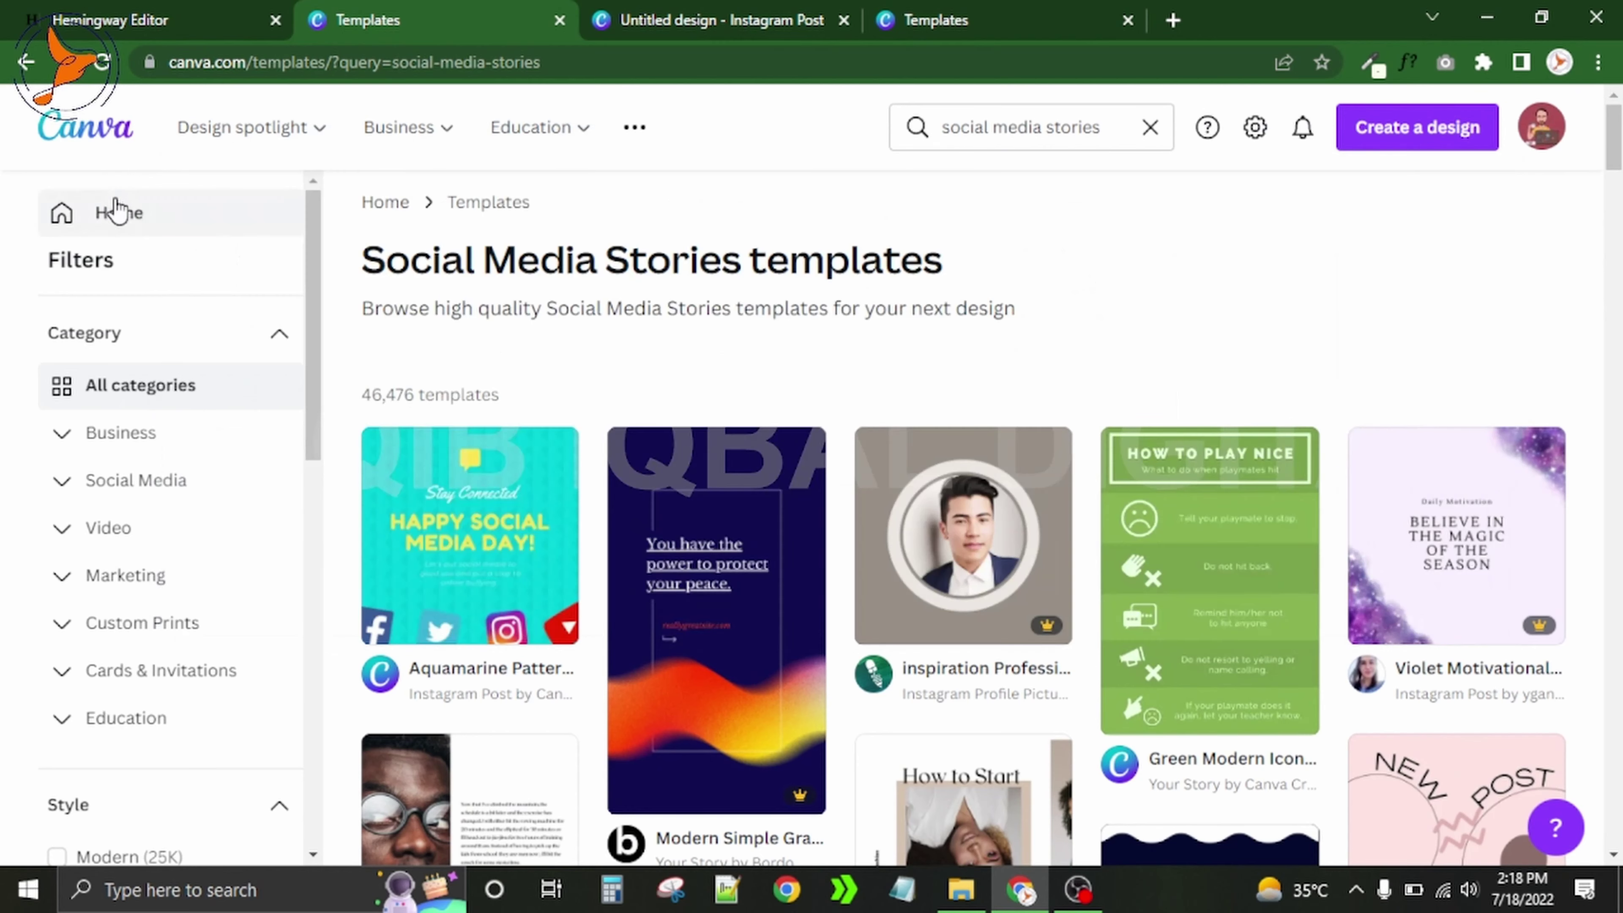
# Return to the home page, search for "instagram", choose the Instagram Post suggestion and browse its templates
pyautogui.click(117, 215)
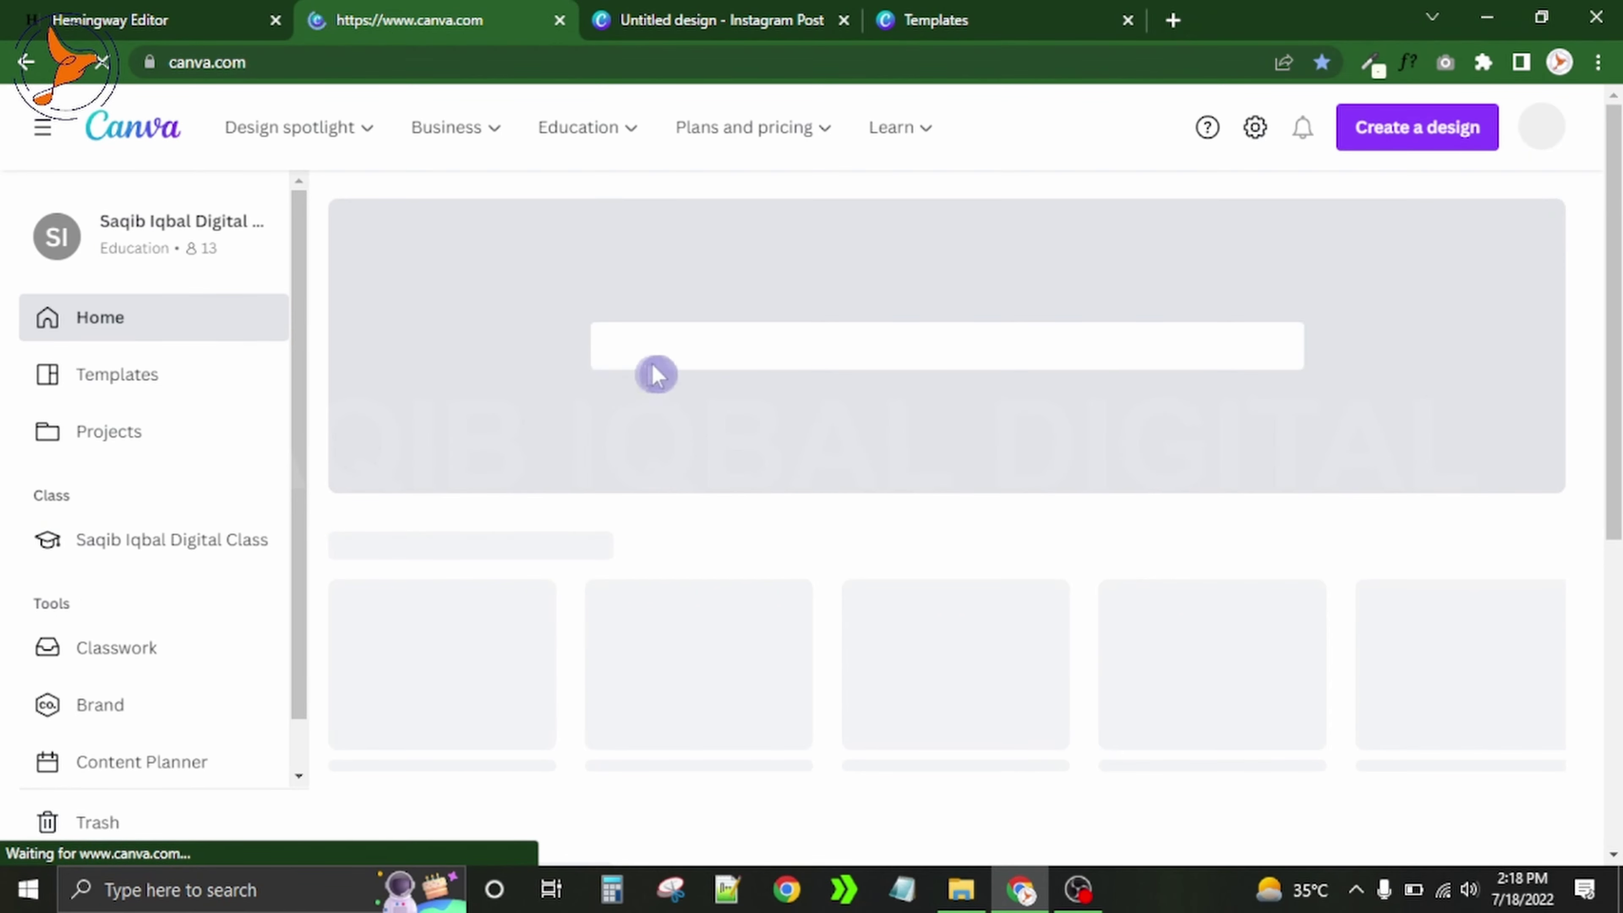
pyautogui.click(828, 332)
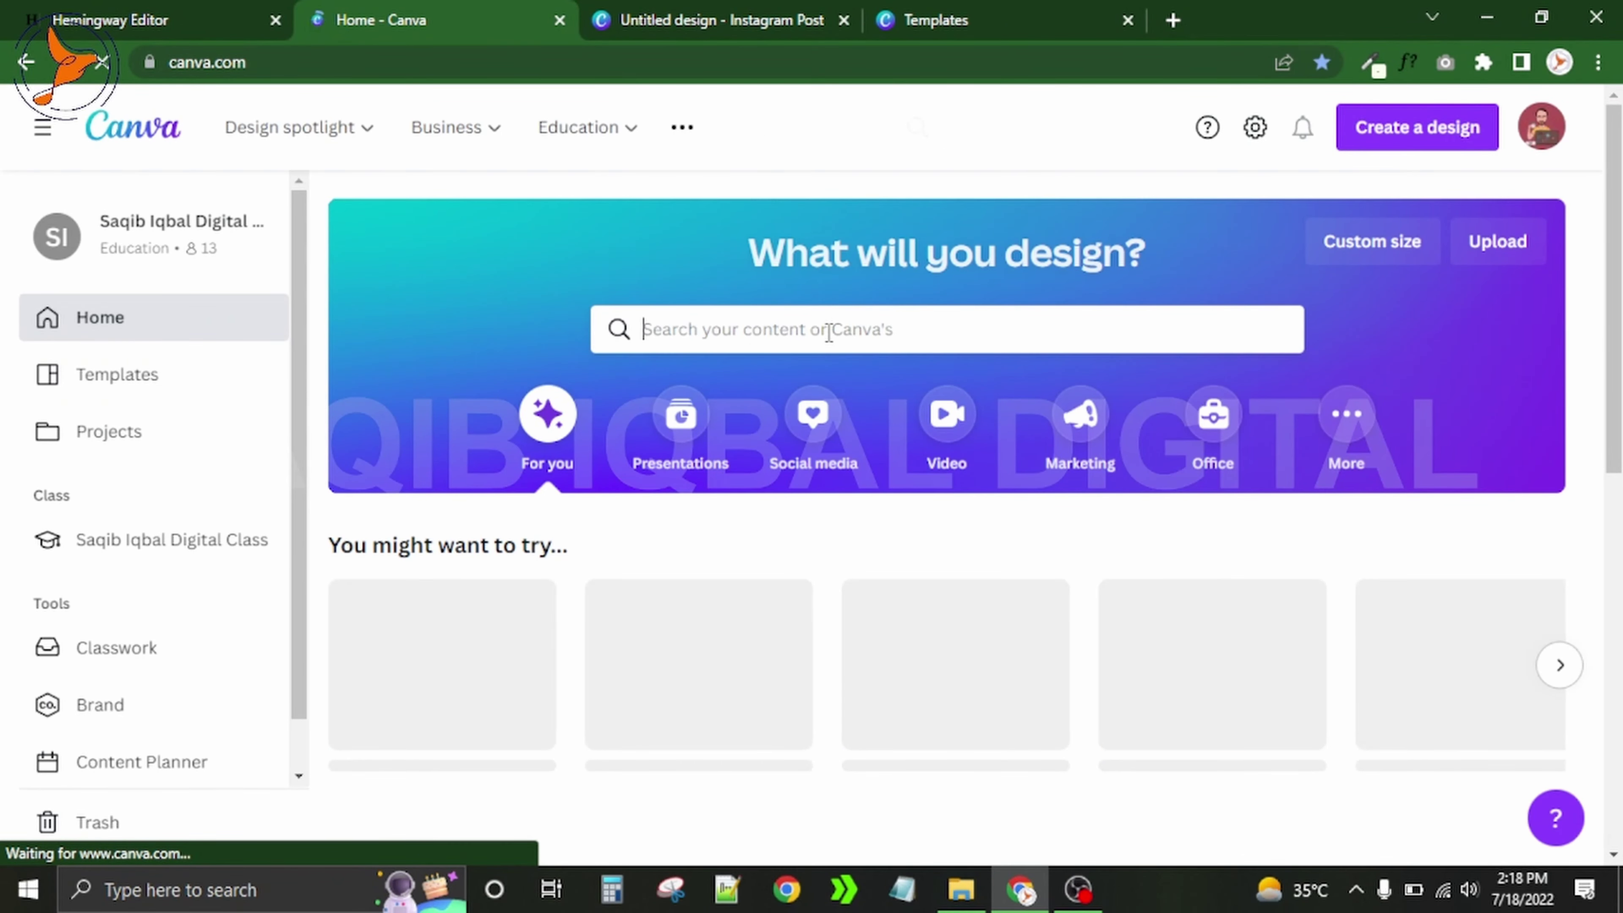
pyautogui.write('ins')
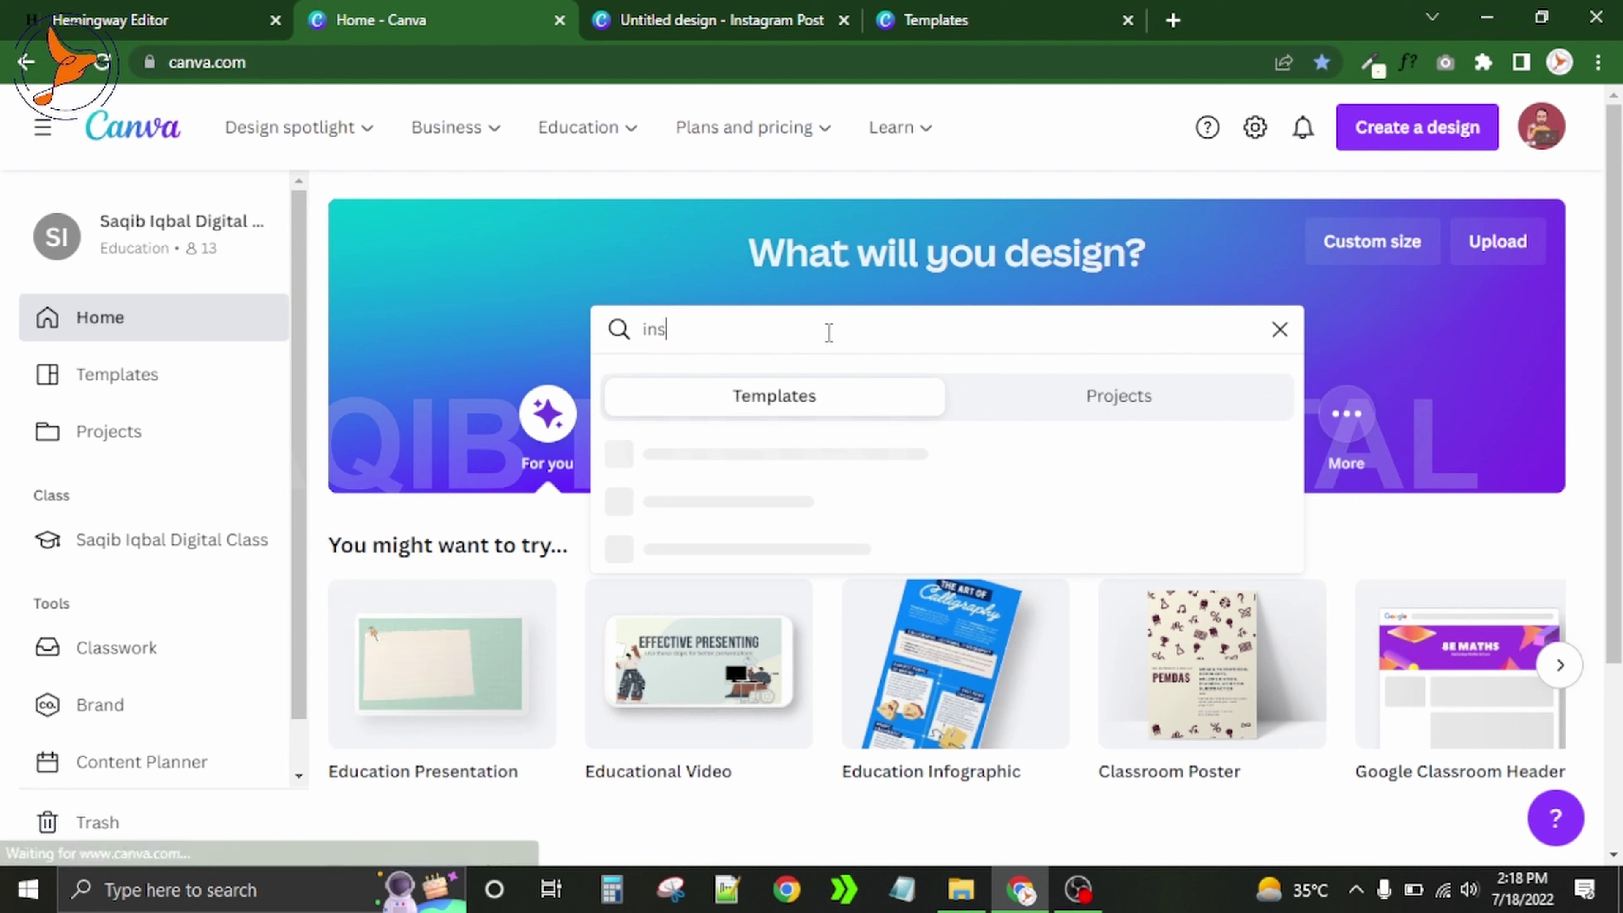
pyautogui.write('tagram')
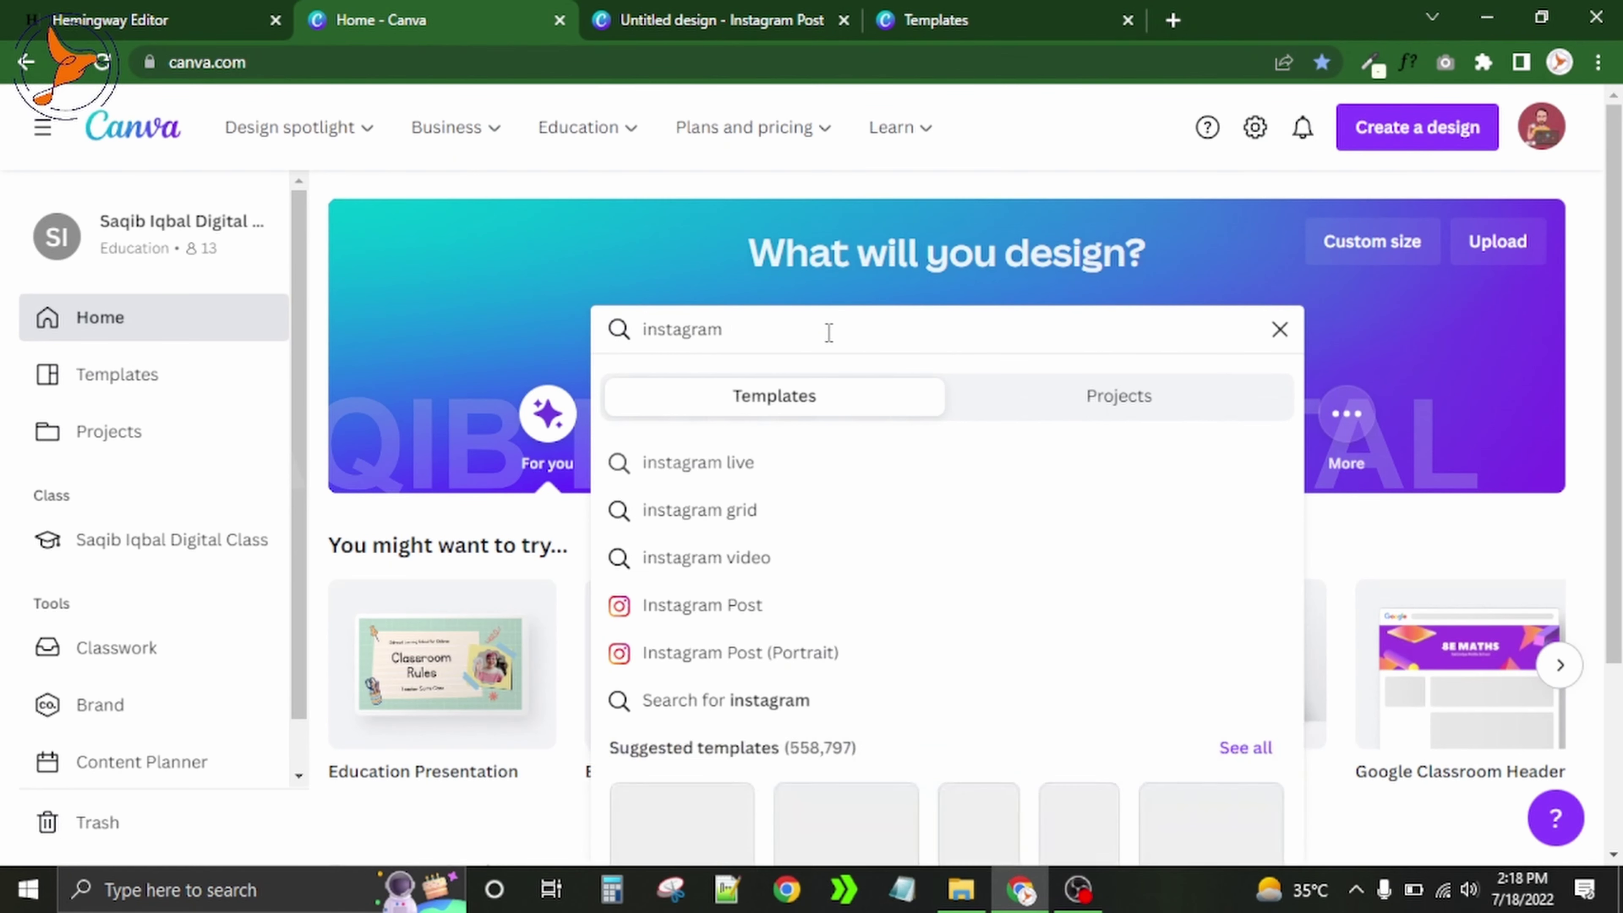
pyautogui.click(690, 605)
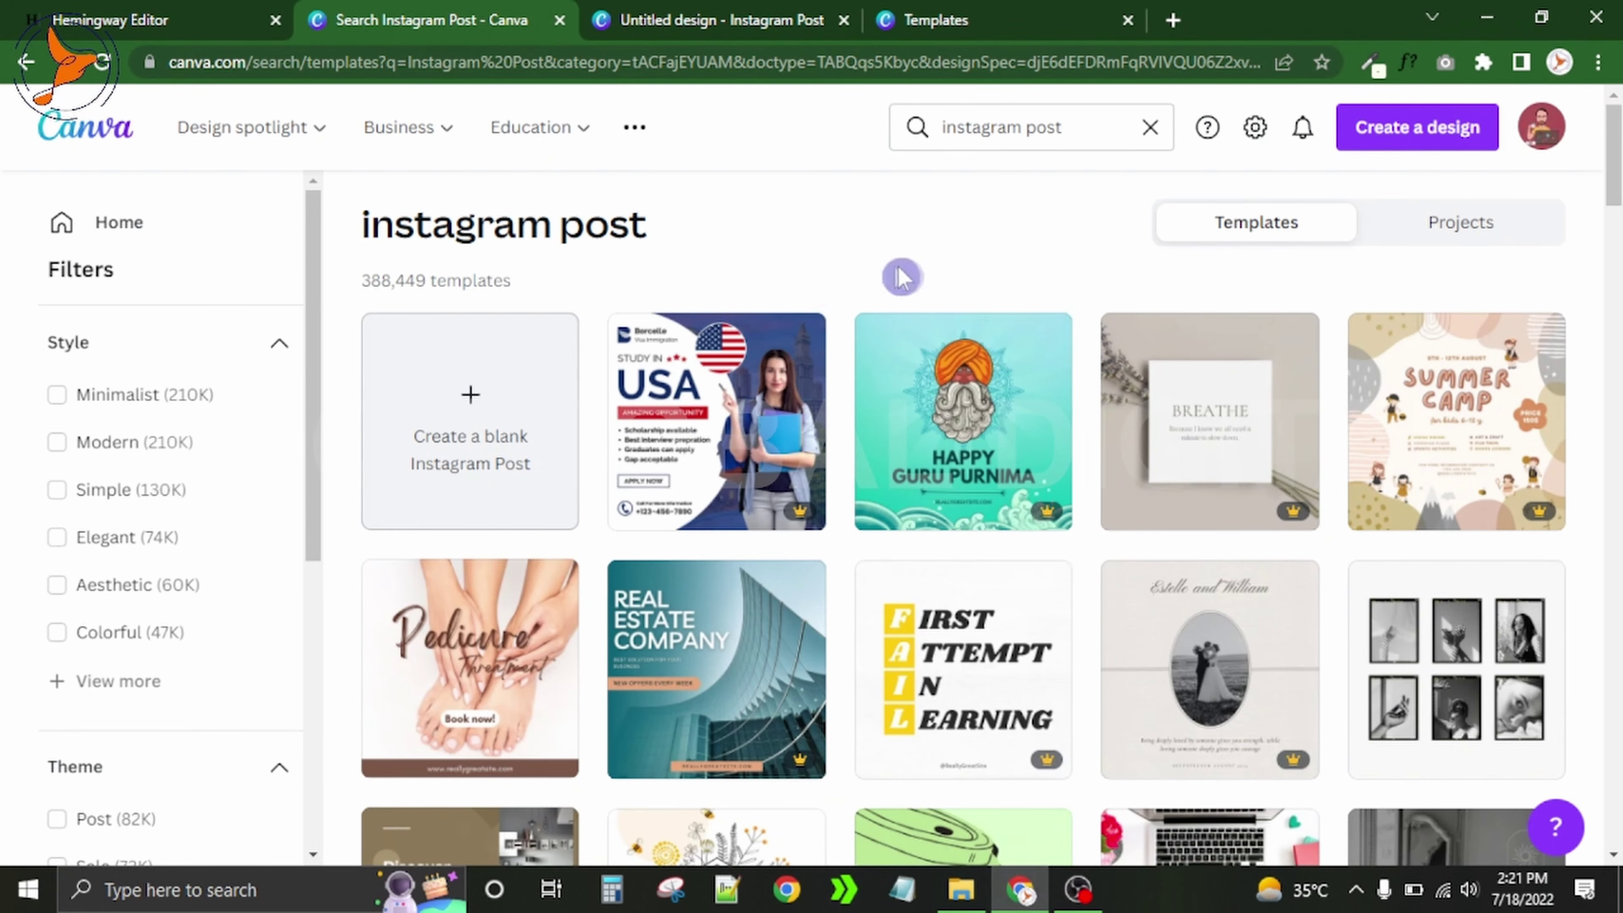
pyautogui.moveTo(1616, 179); pyautogui.dragTo(1618, 313)
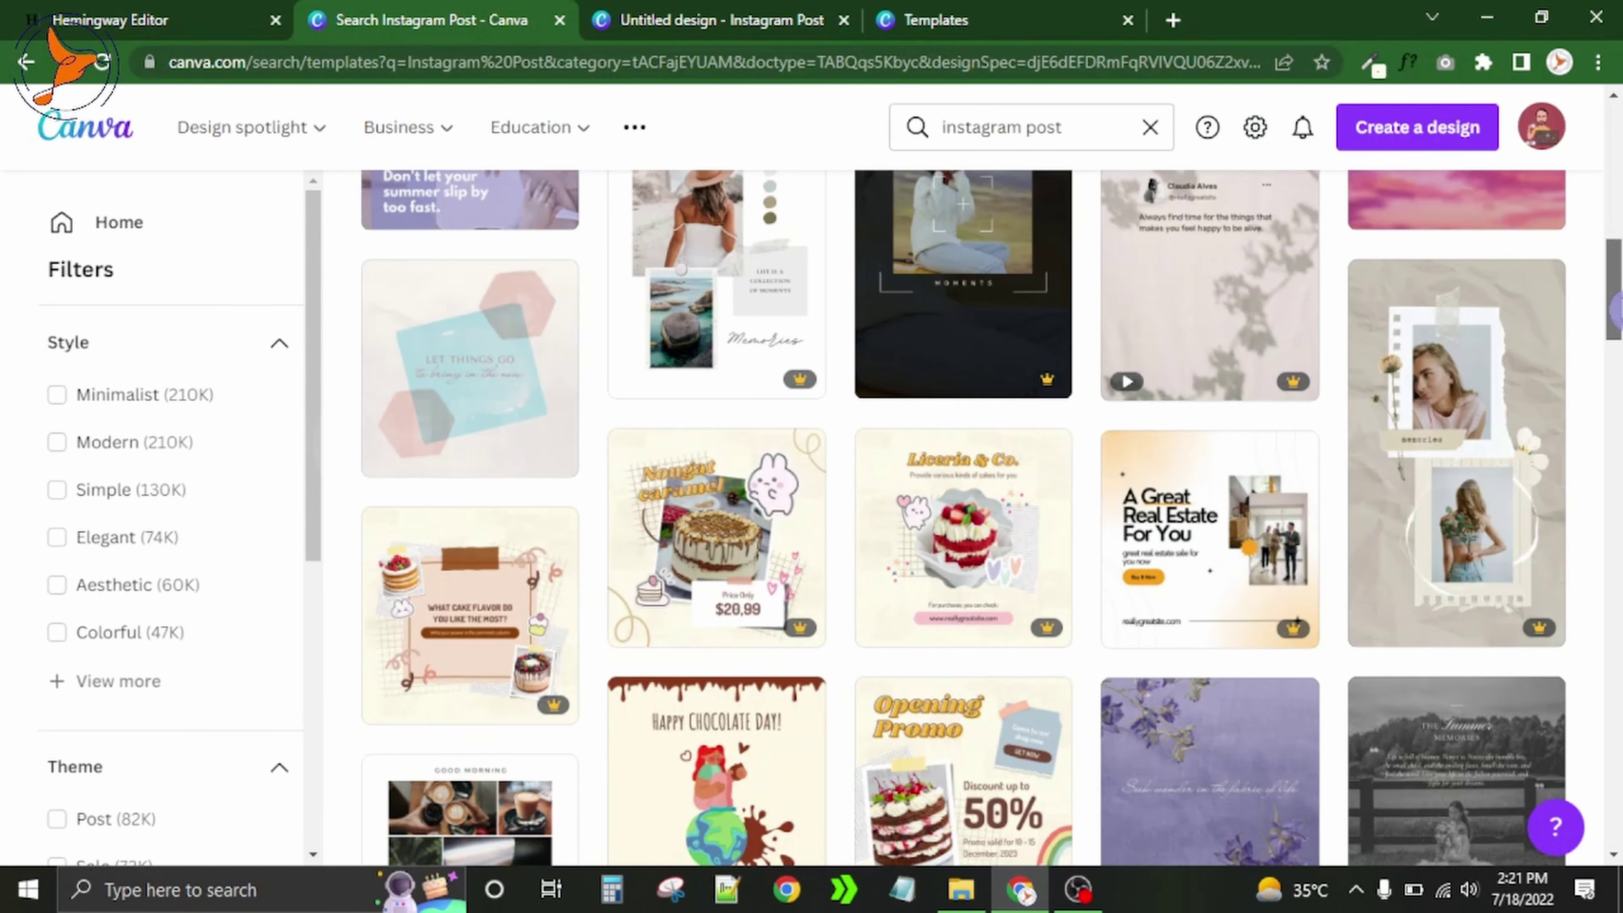
pyautogui.moveTo(1618, 307); pyautogui.dragTo(1618, 128)
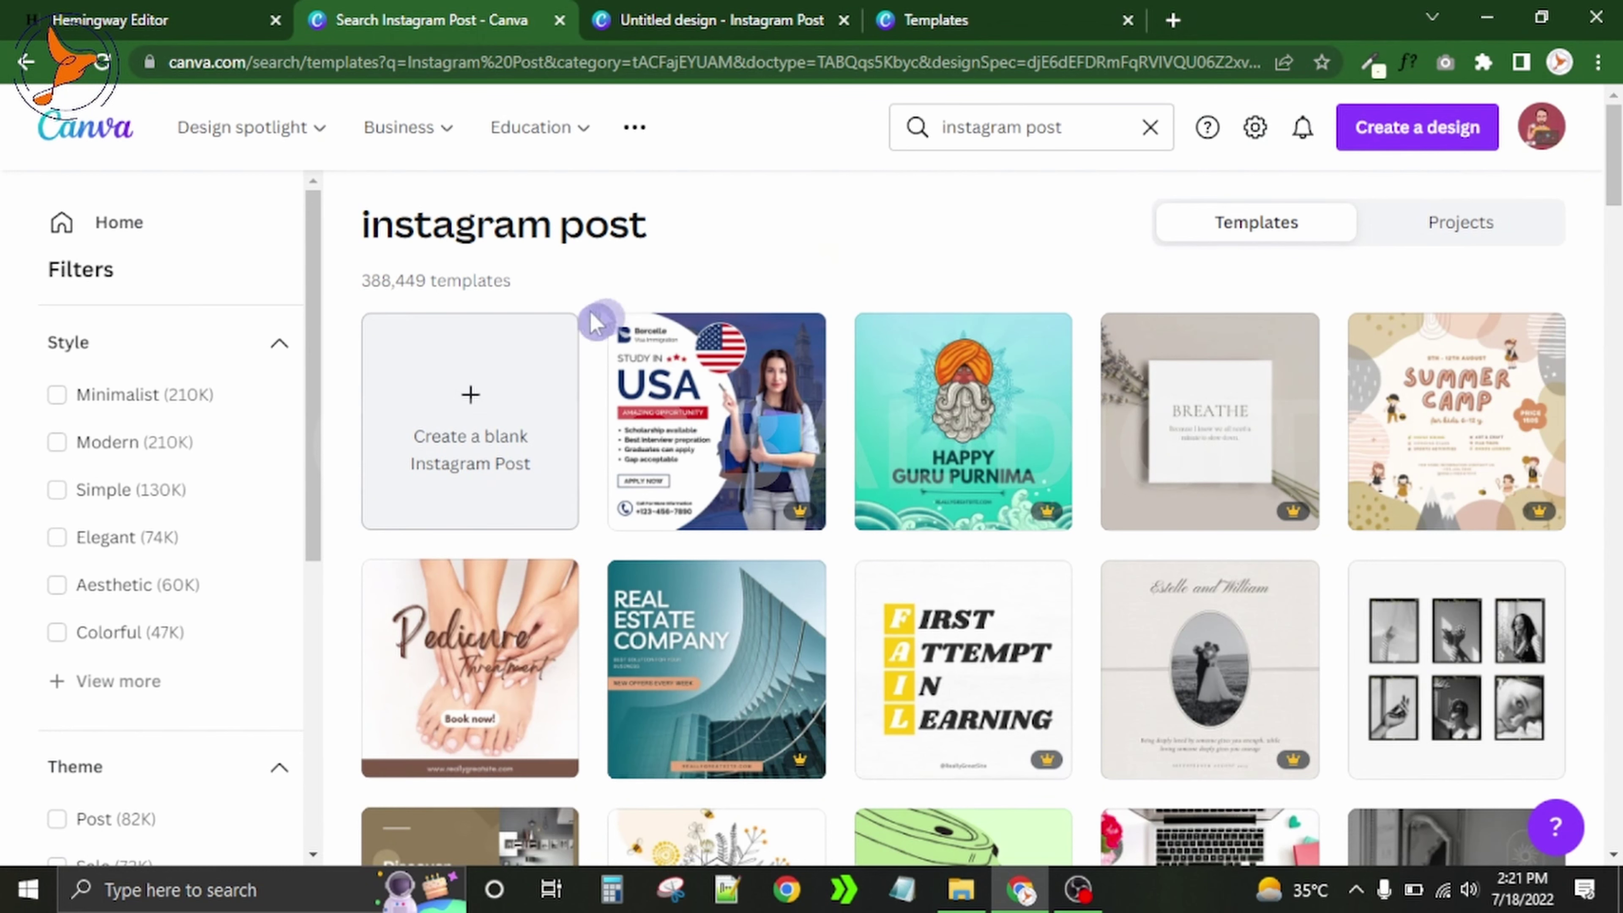
# Create a blank Instagram Post and close the older untitled design and the social media stories Templates pages
pyautogui.click(503, 397)
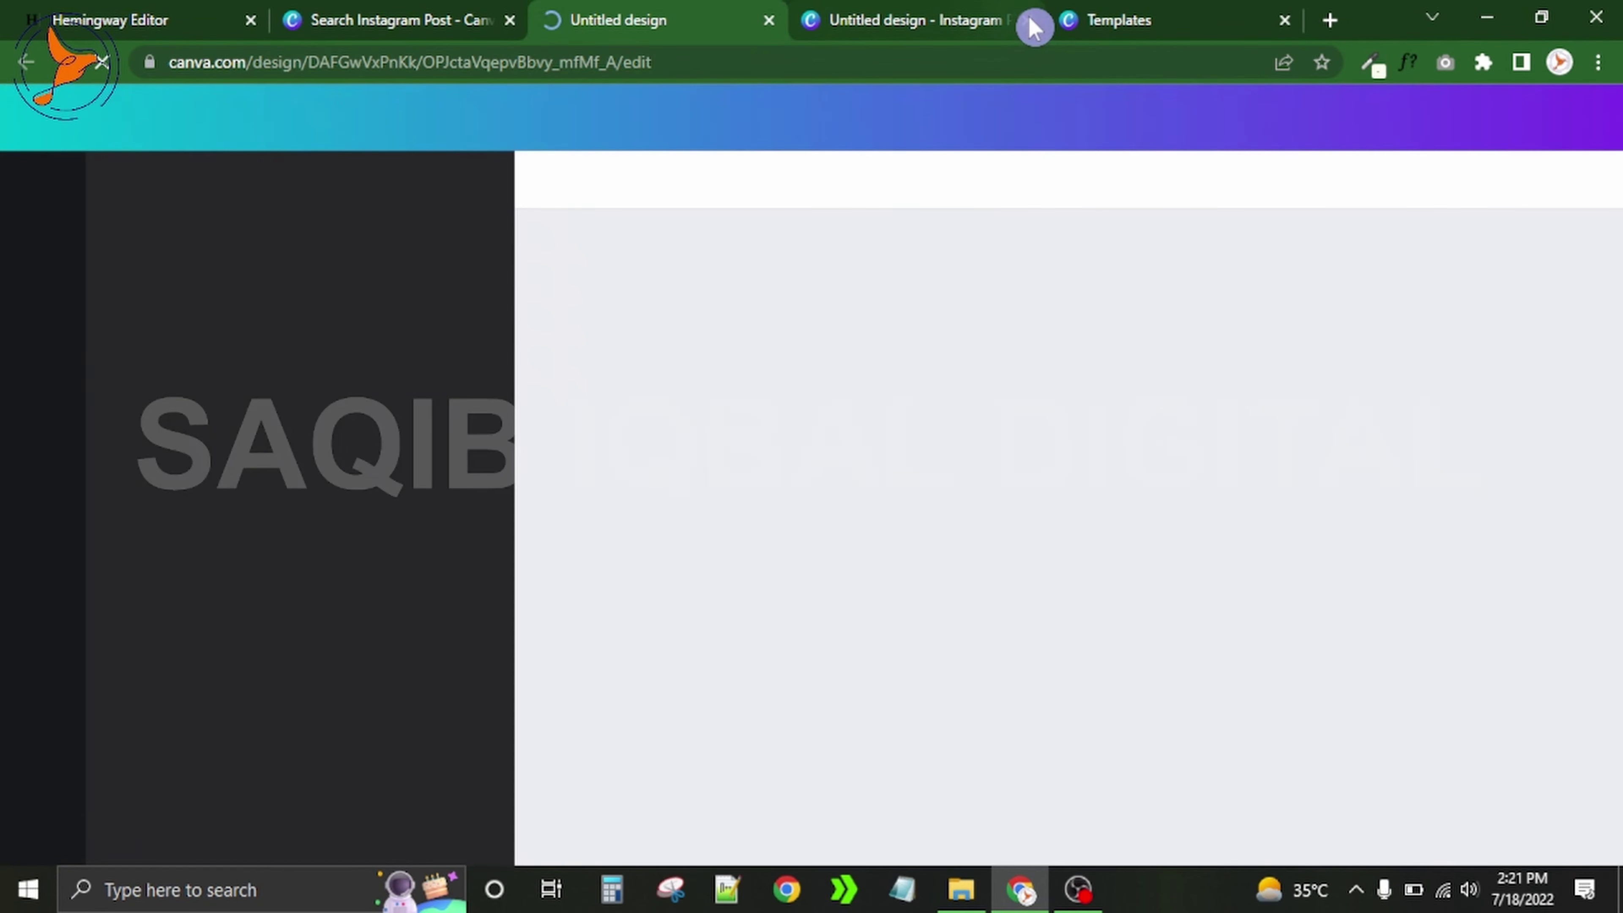
pyautogui.click(1032, 23)
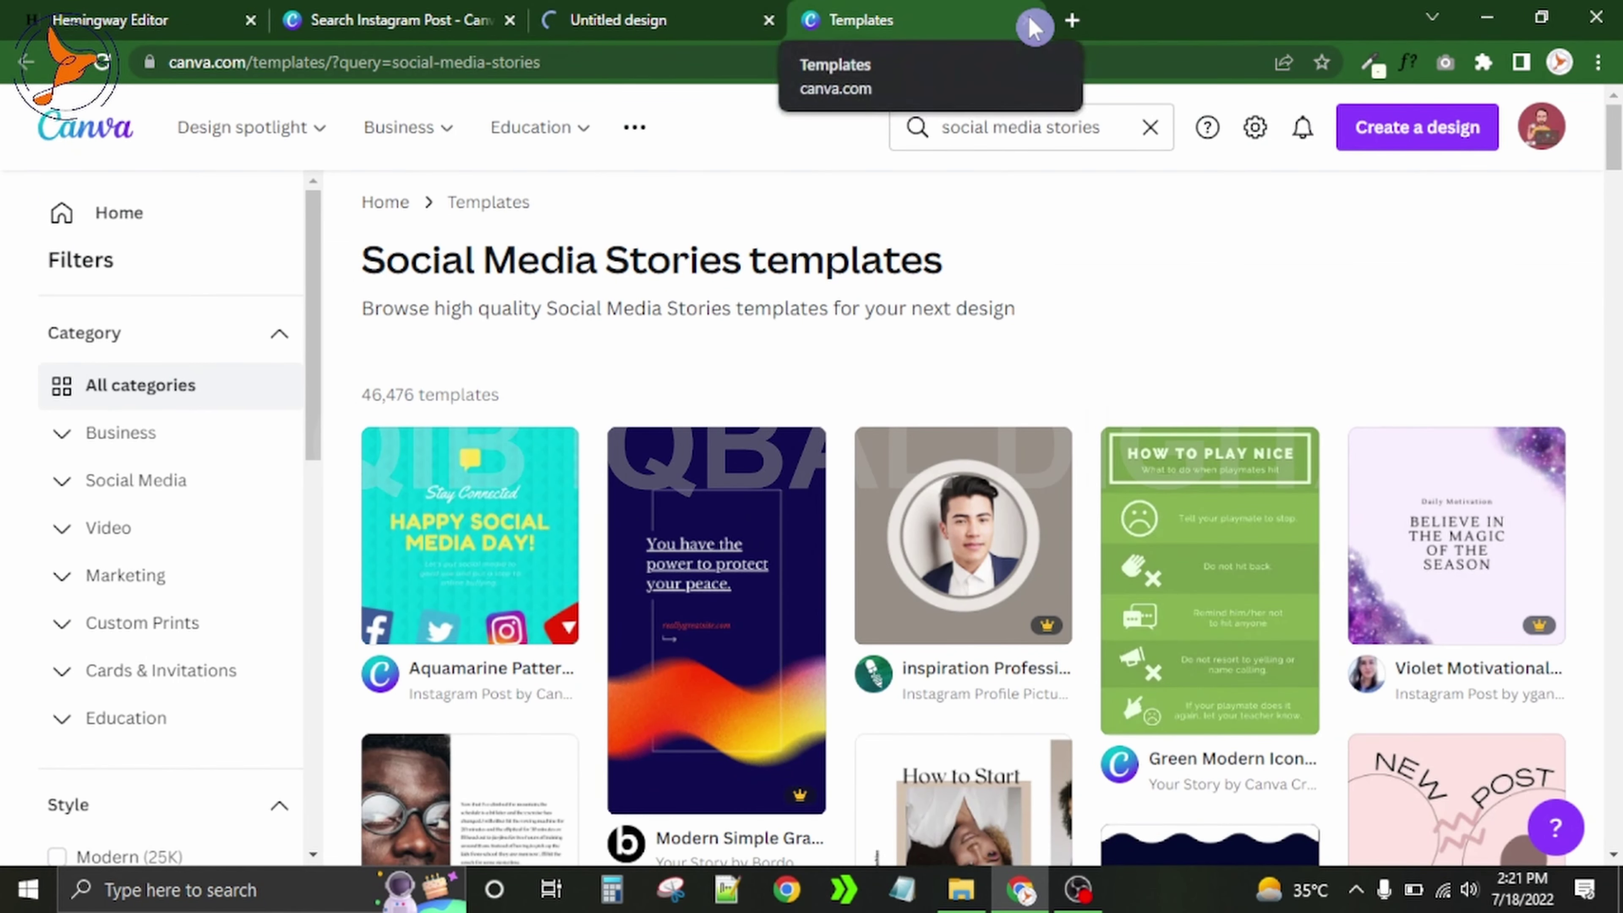
pyautogui.click(1031, 23)
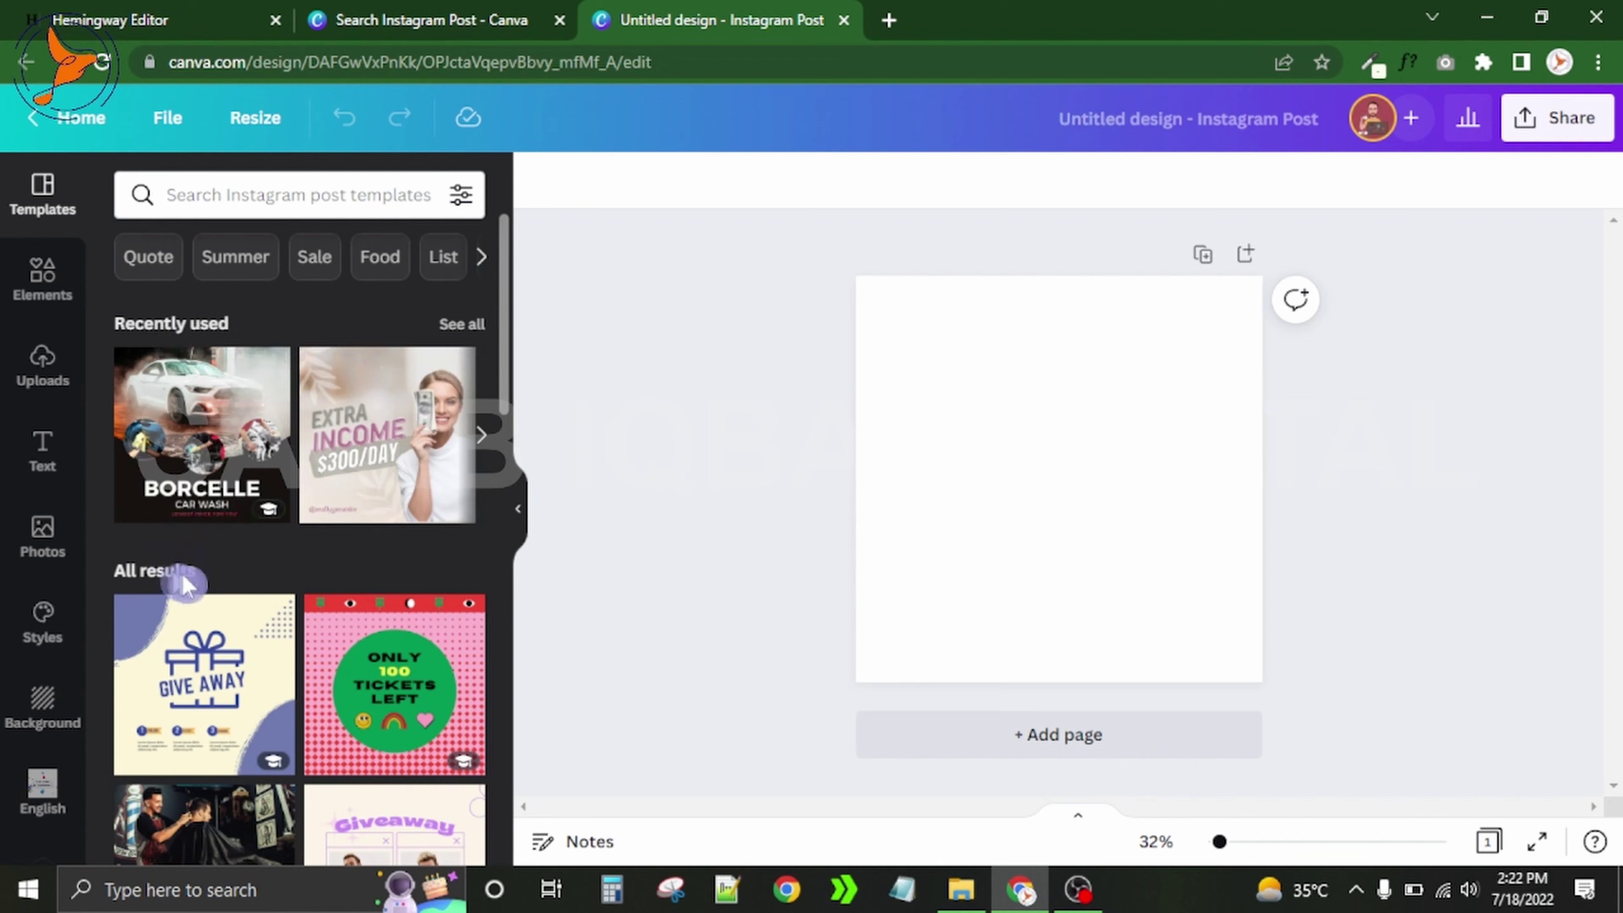
# Search the Instagram post templates for "food" inside the blank design
pyautogui.click(293, 196)
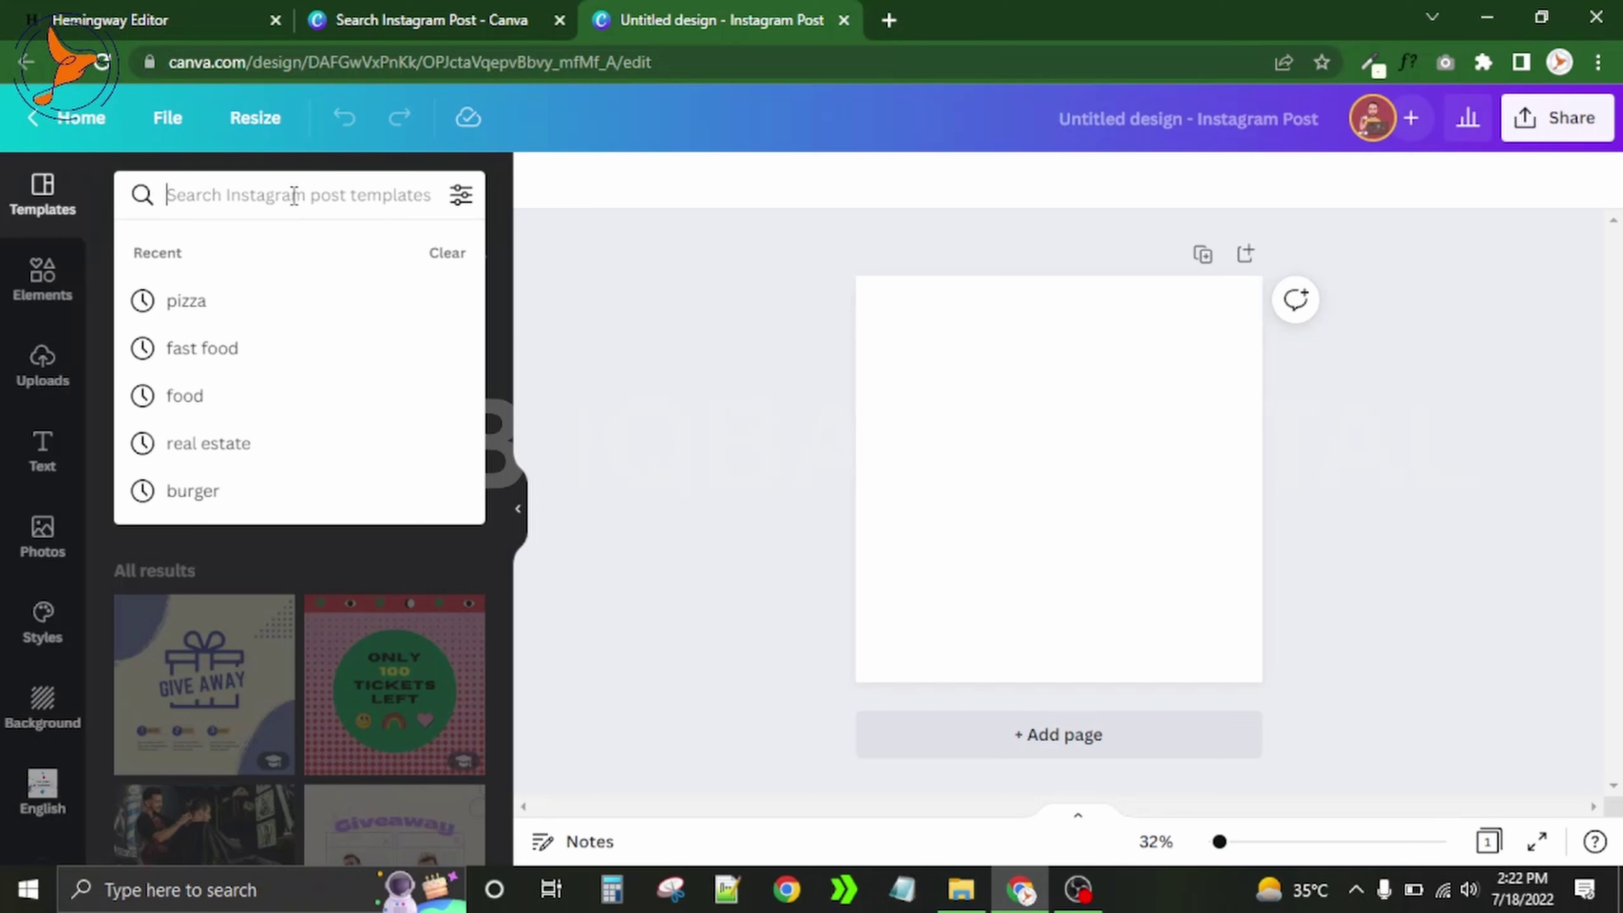
pyautogui.write('food')
pyautogui.press('Return')
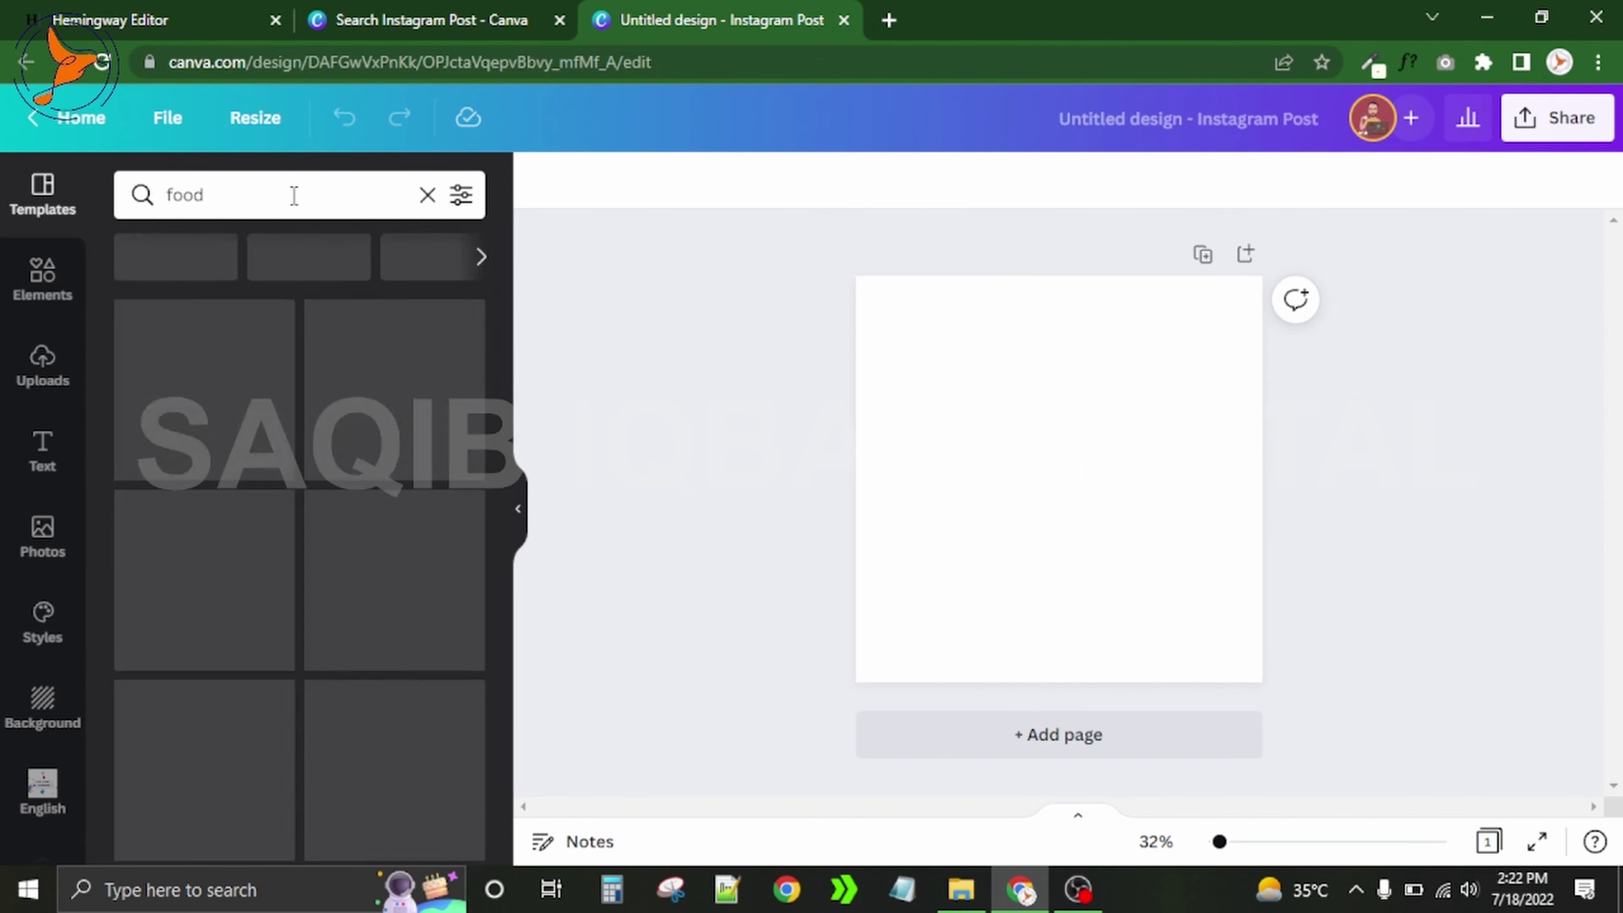
pyautogui.moveTo(513, 322); pyautogui.dragTo(518, 282)
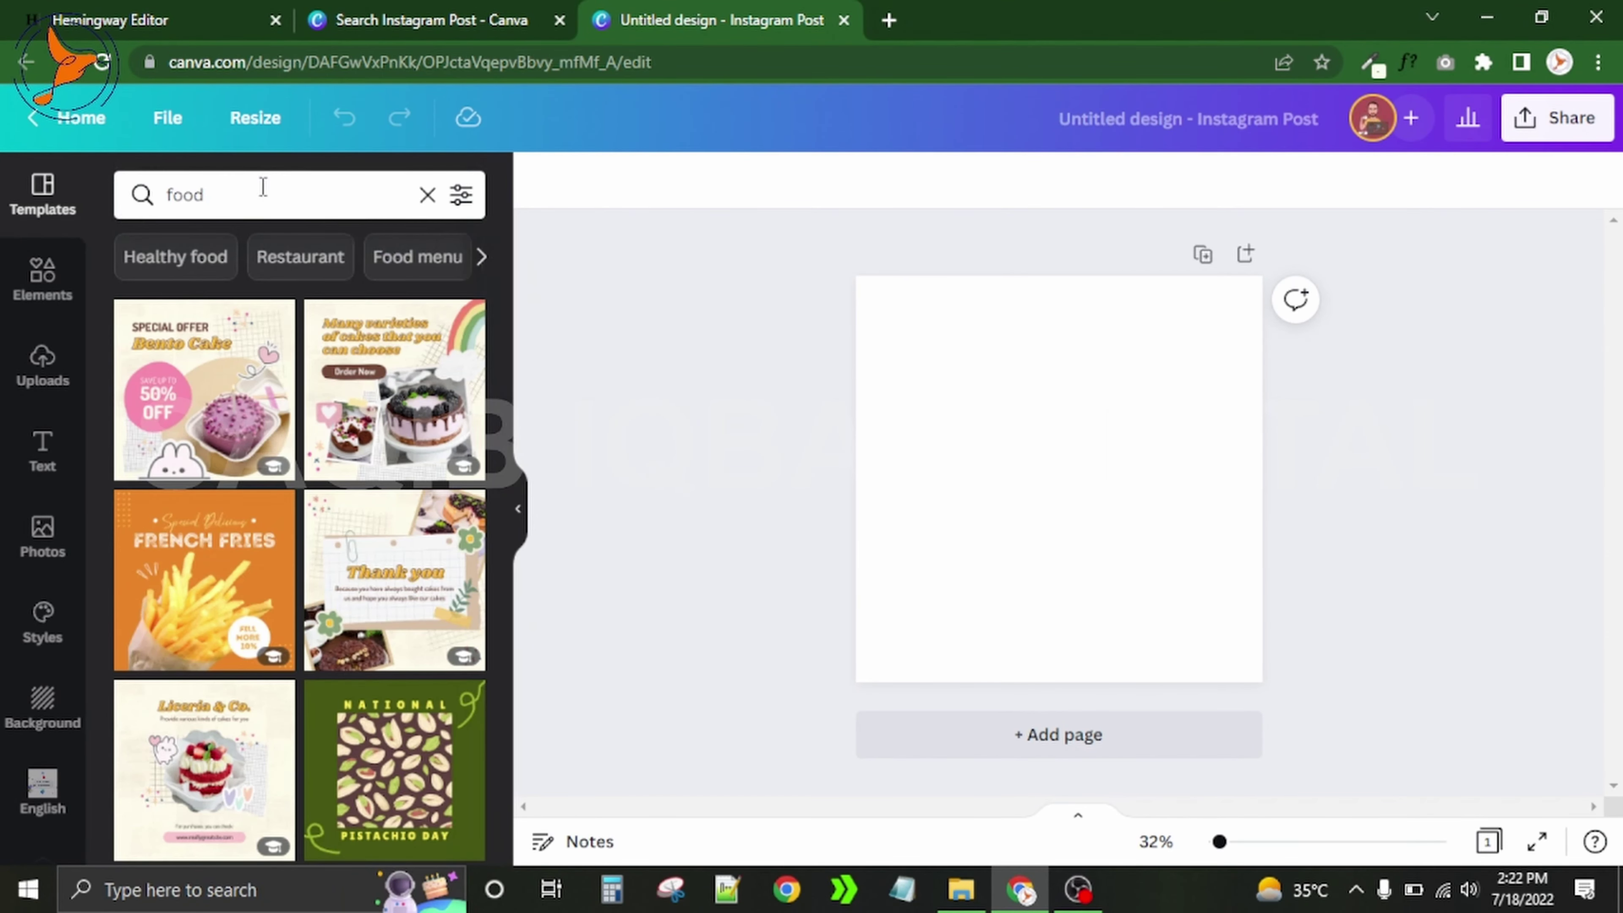
# Narrow the template search to "fast food" and browse the matching designs
pyautogui.click(166, 194)
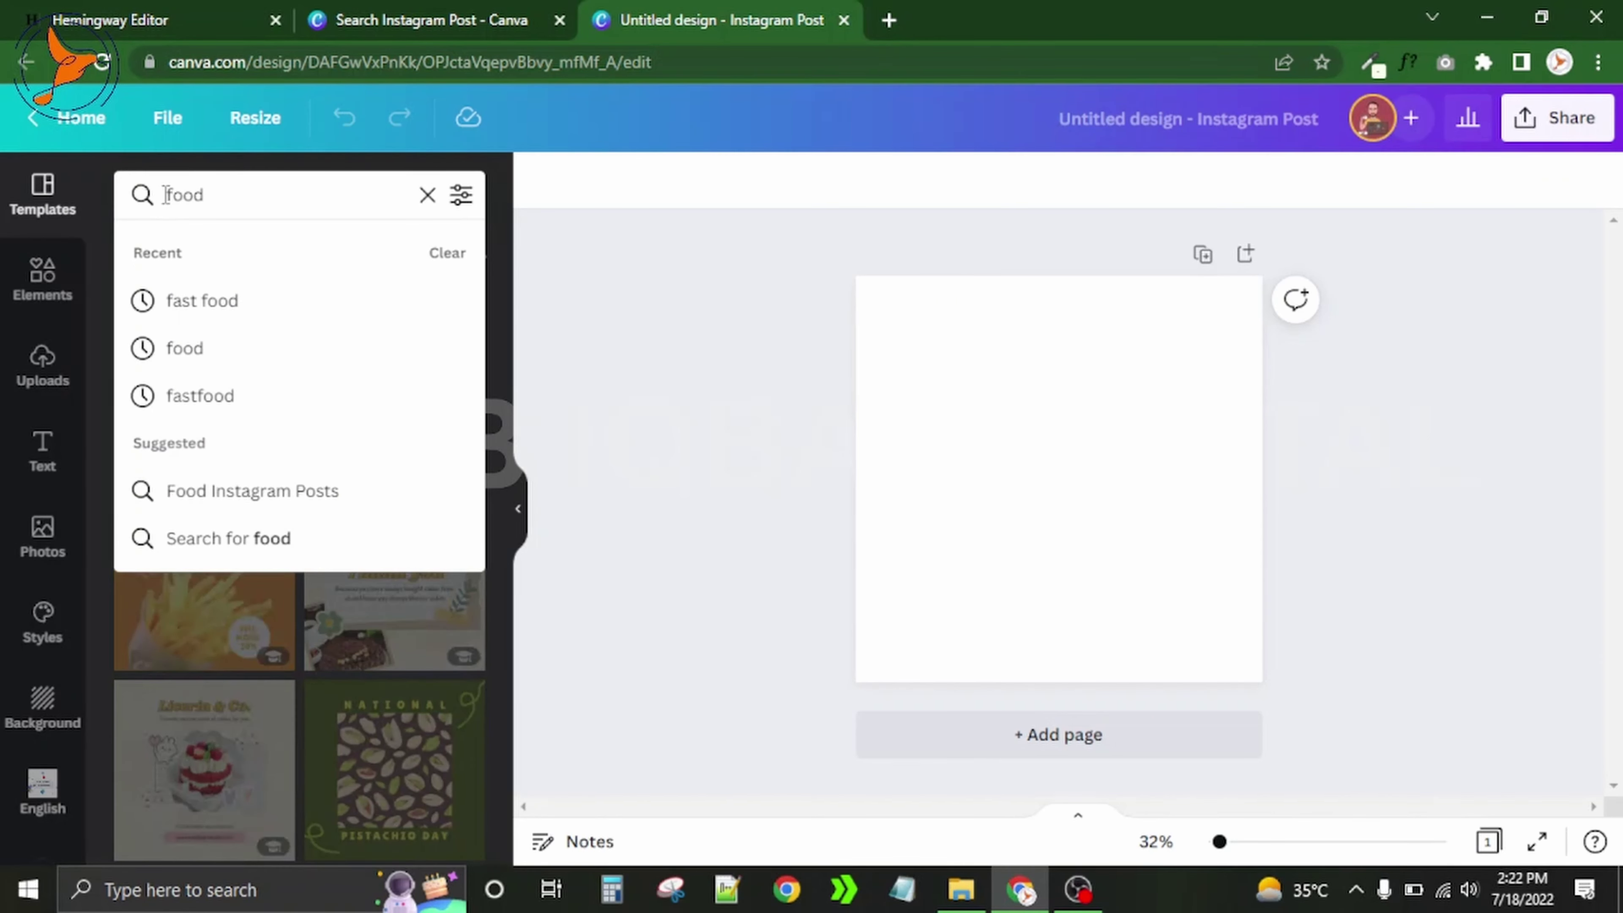
pyautogui.write('f')
pyautogui.write('ast')
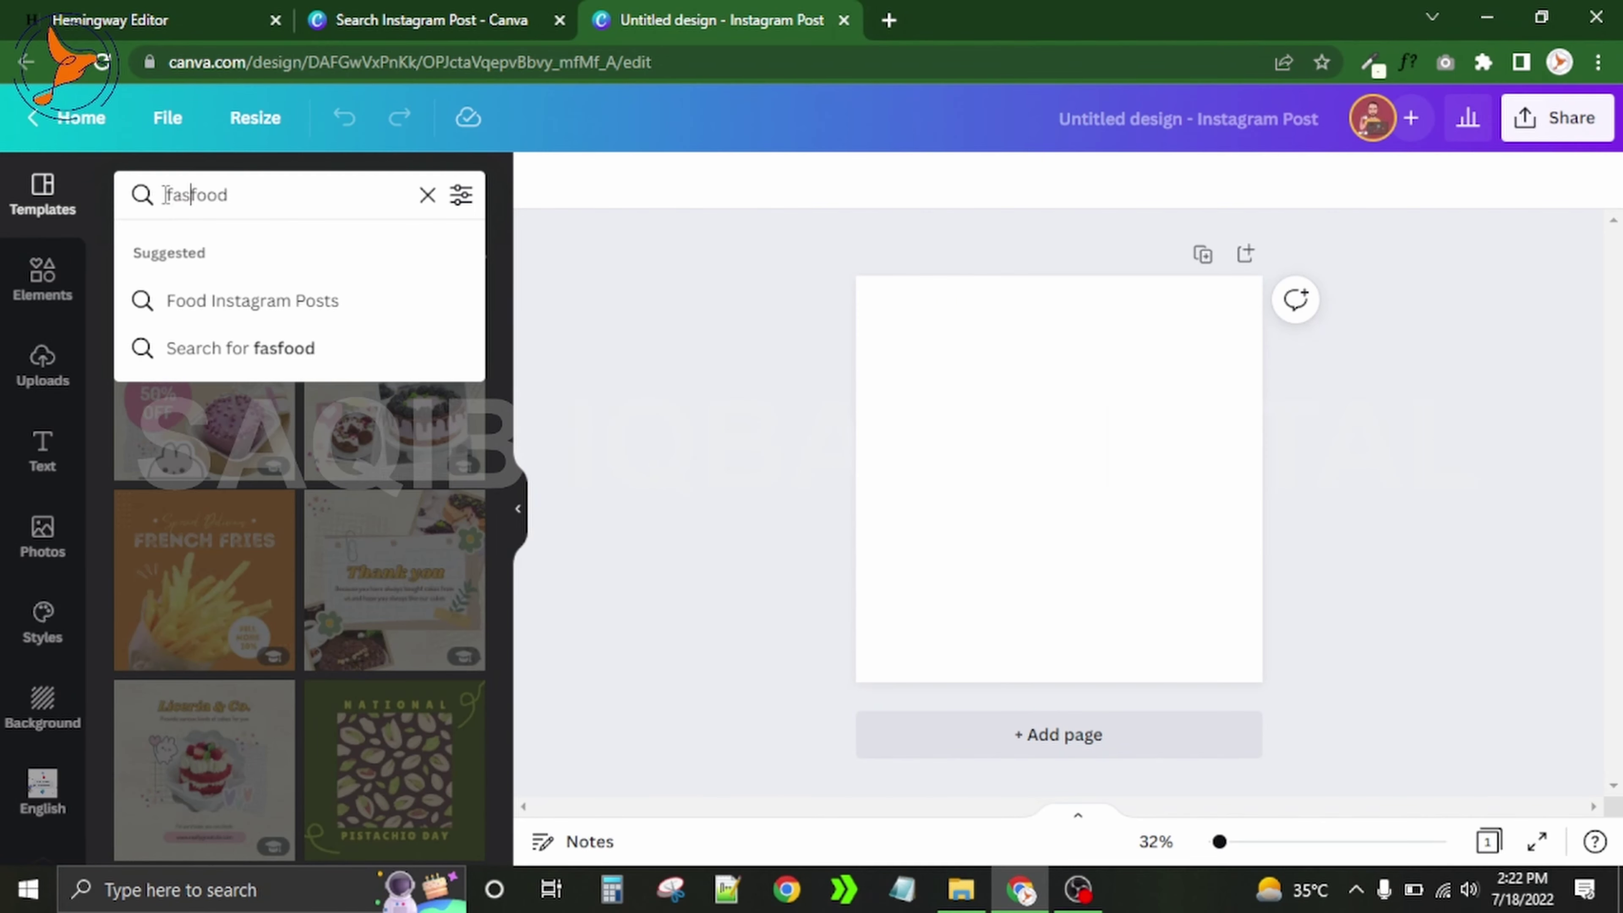
pyautogui.press('Return')
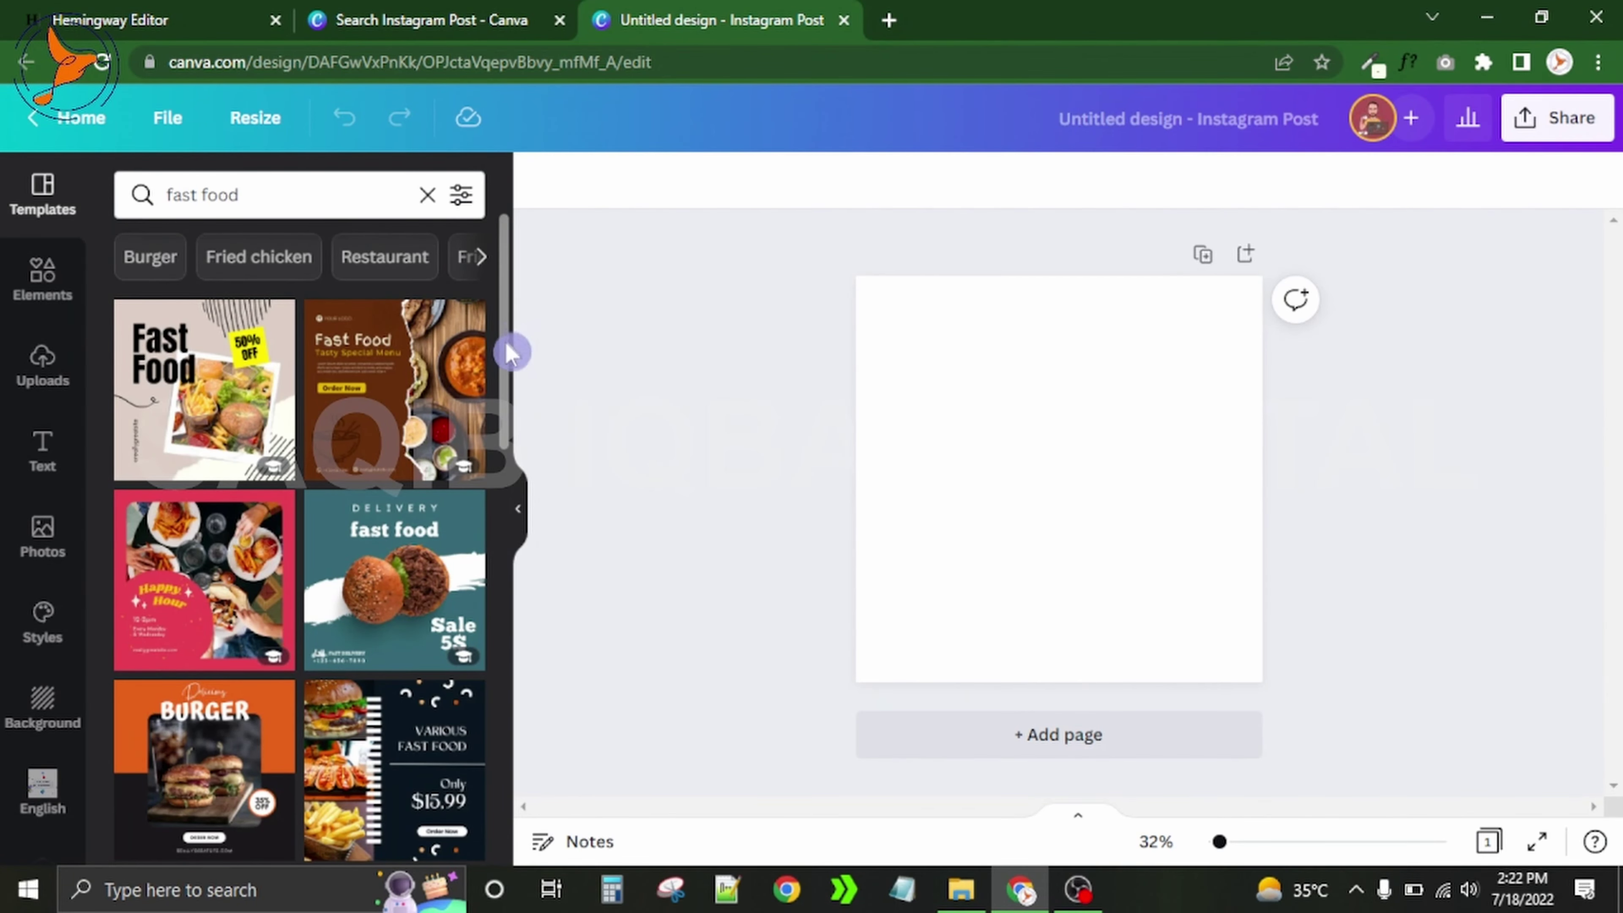
pyautogui.moveTo(507, 339); pyautogui.dragTo(497, 524)
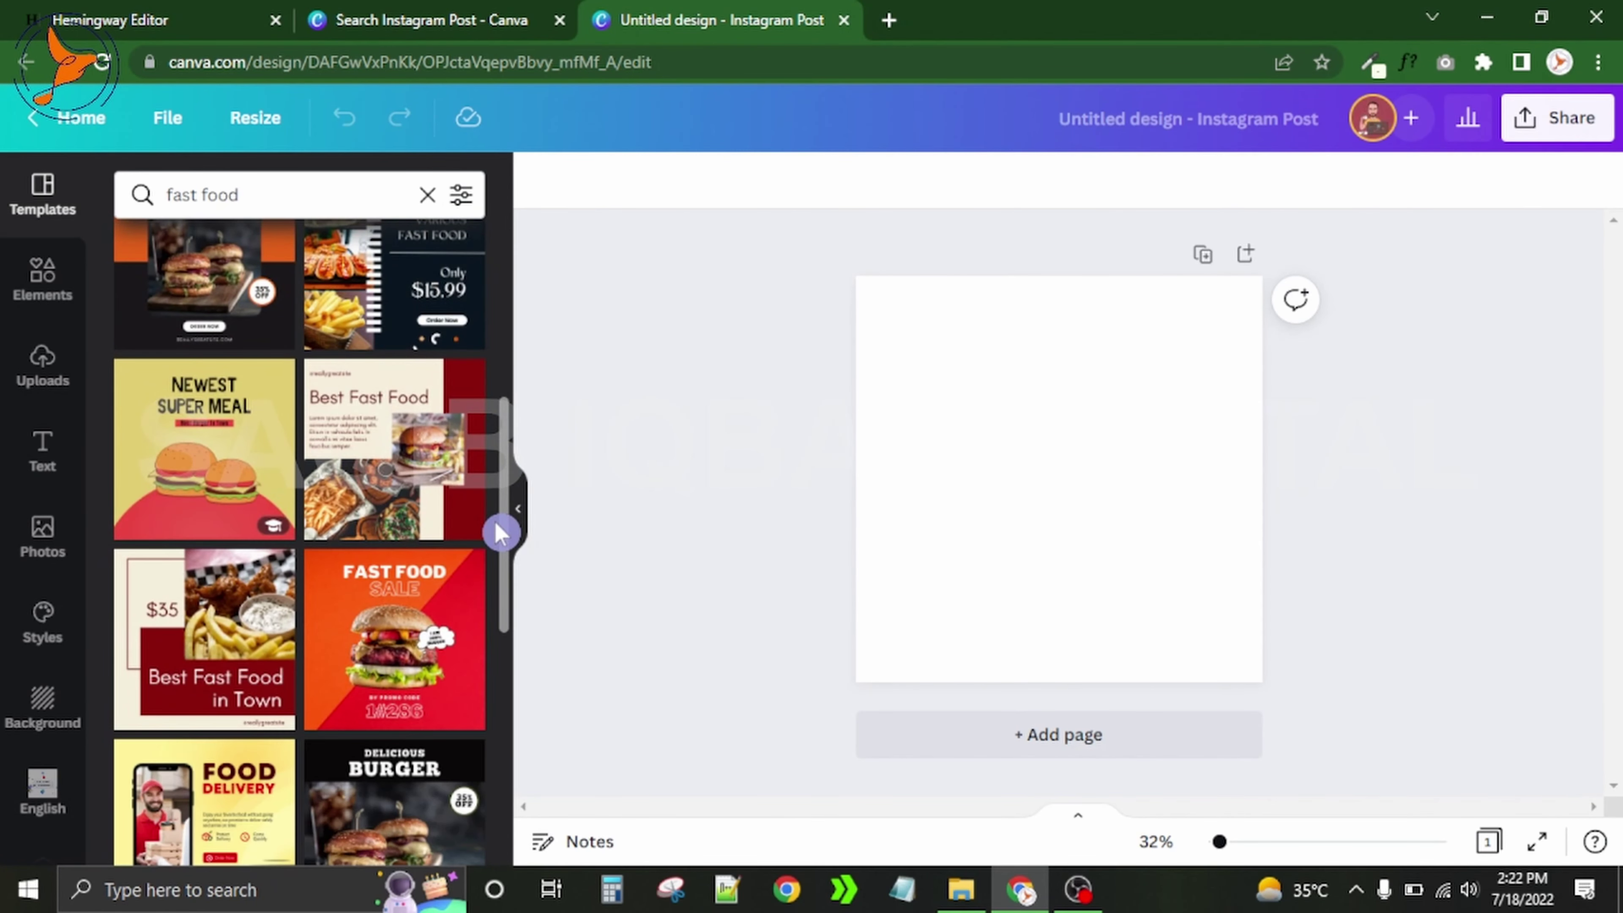
pyautogui.moveTo(496, 525); pyautogui.dragTo(502, 316)
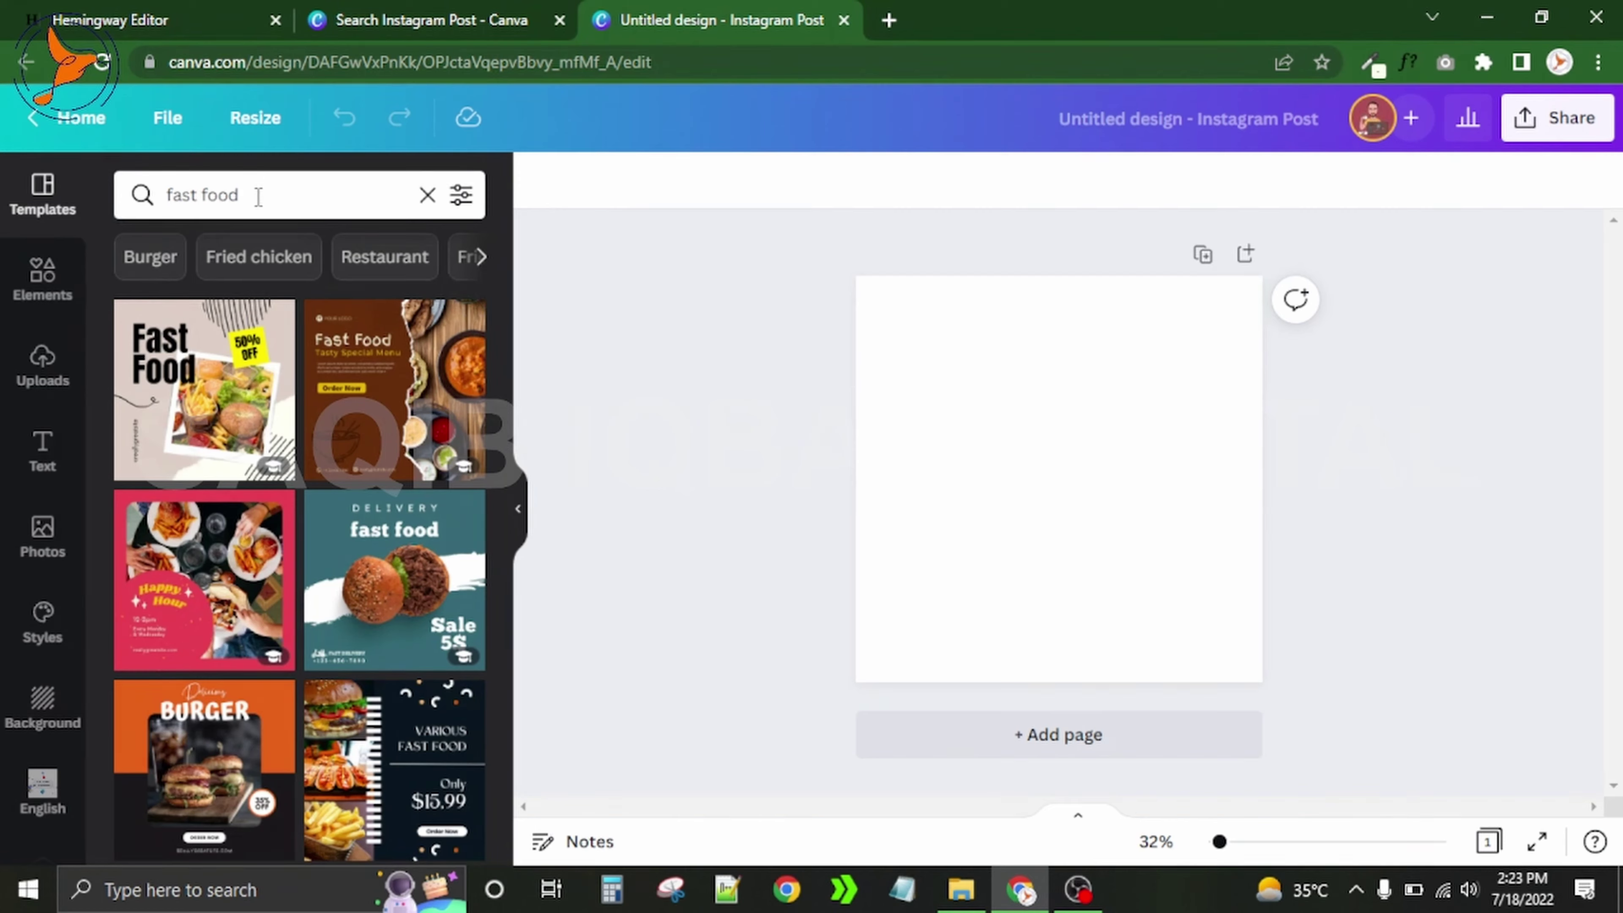
# Narrow the template search further to "fast food pizza" and look over the matching designs
pyautogui.tripleClick(259, 196)
pyautogui.click(258, 196)
pyautogui.press('Return')
pyautogui.click(258, 196)
pyautogui.write('pizza')
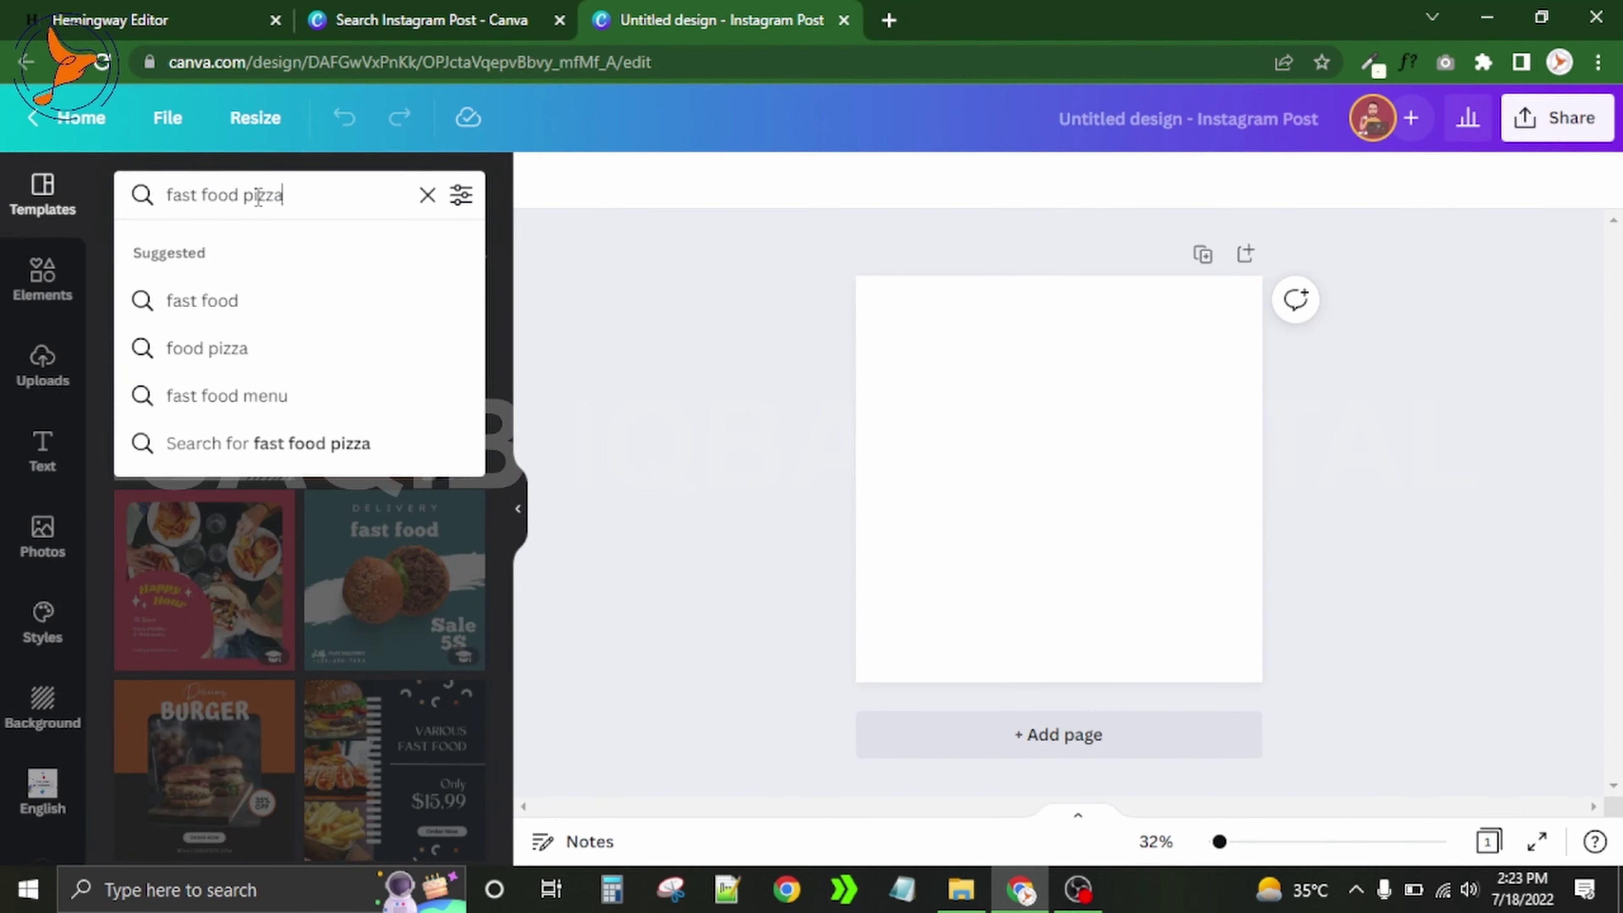
pyautogui.press('Return')
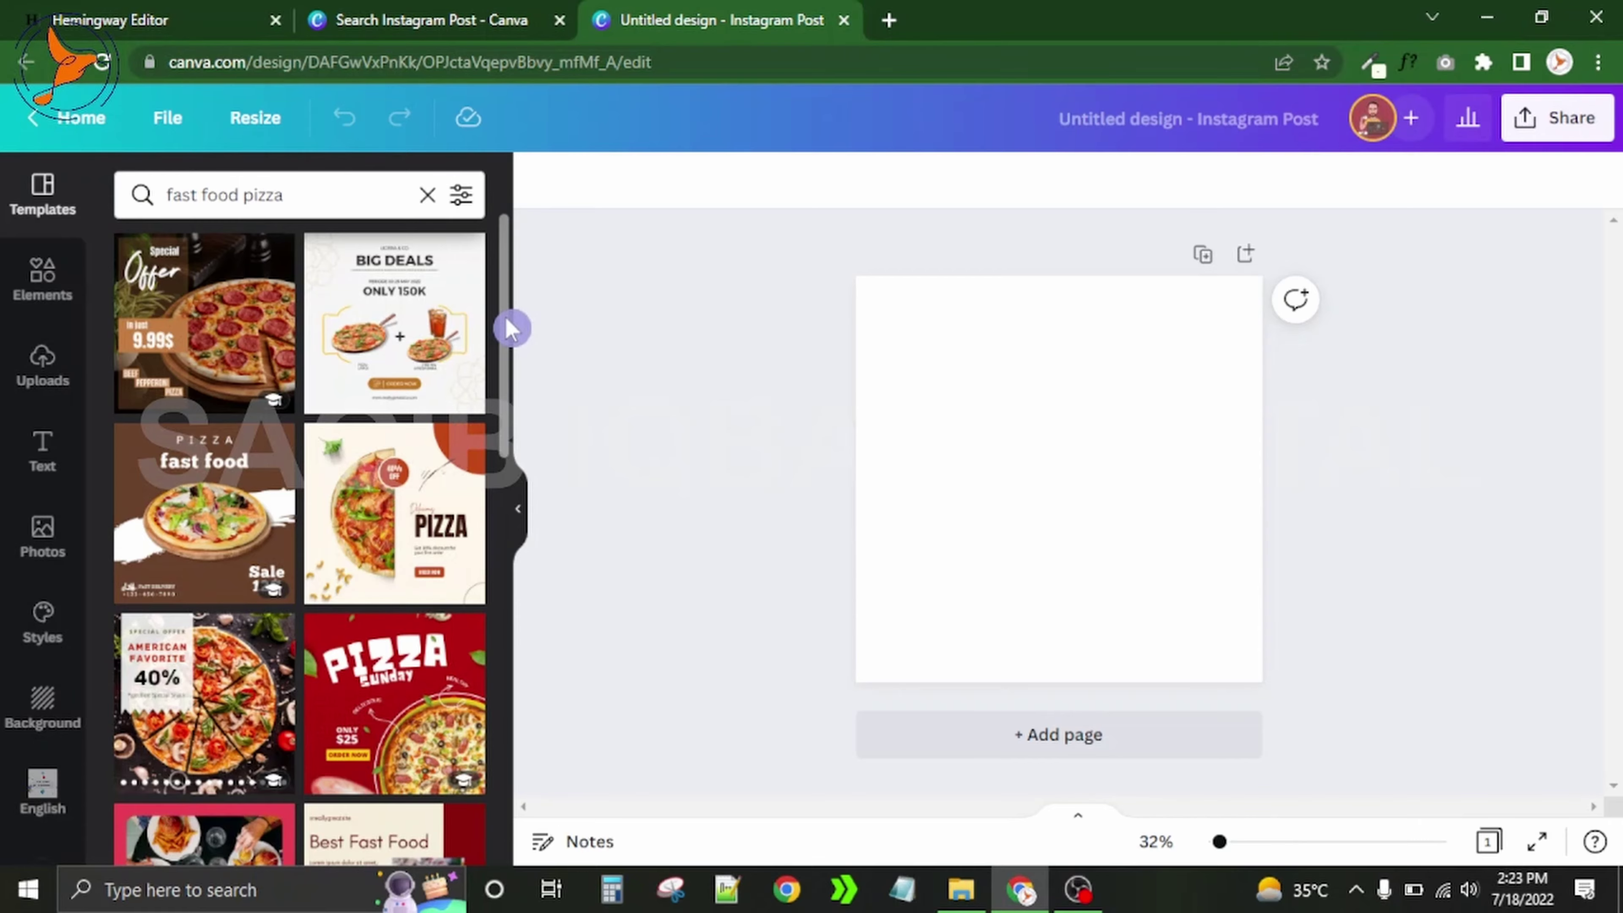
pyautogui.moveTo(504, 320)
pyautogui.mouseDown()
pyautogui.moveTo(510, 534)
pyautogui.moveTo(511, 295)
pyautogui.mouseUp()
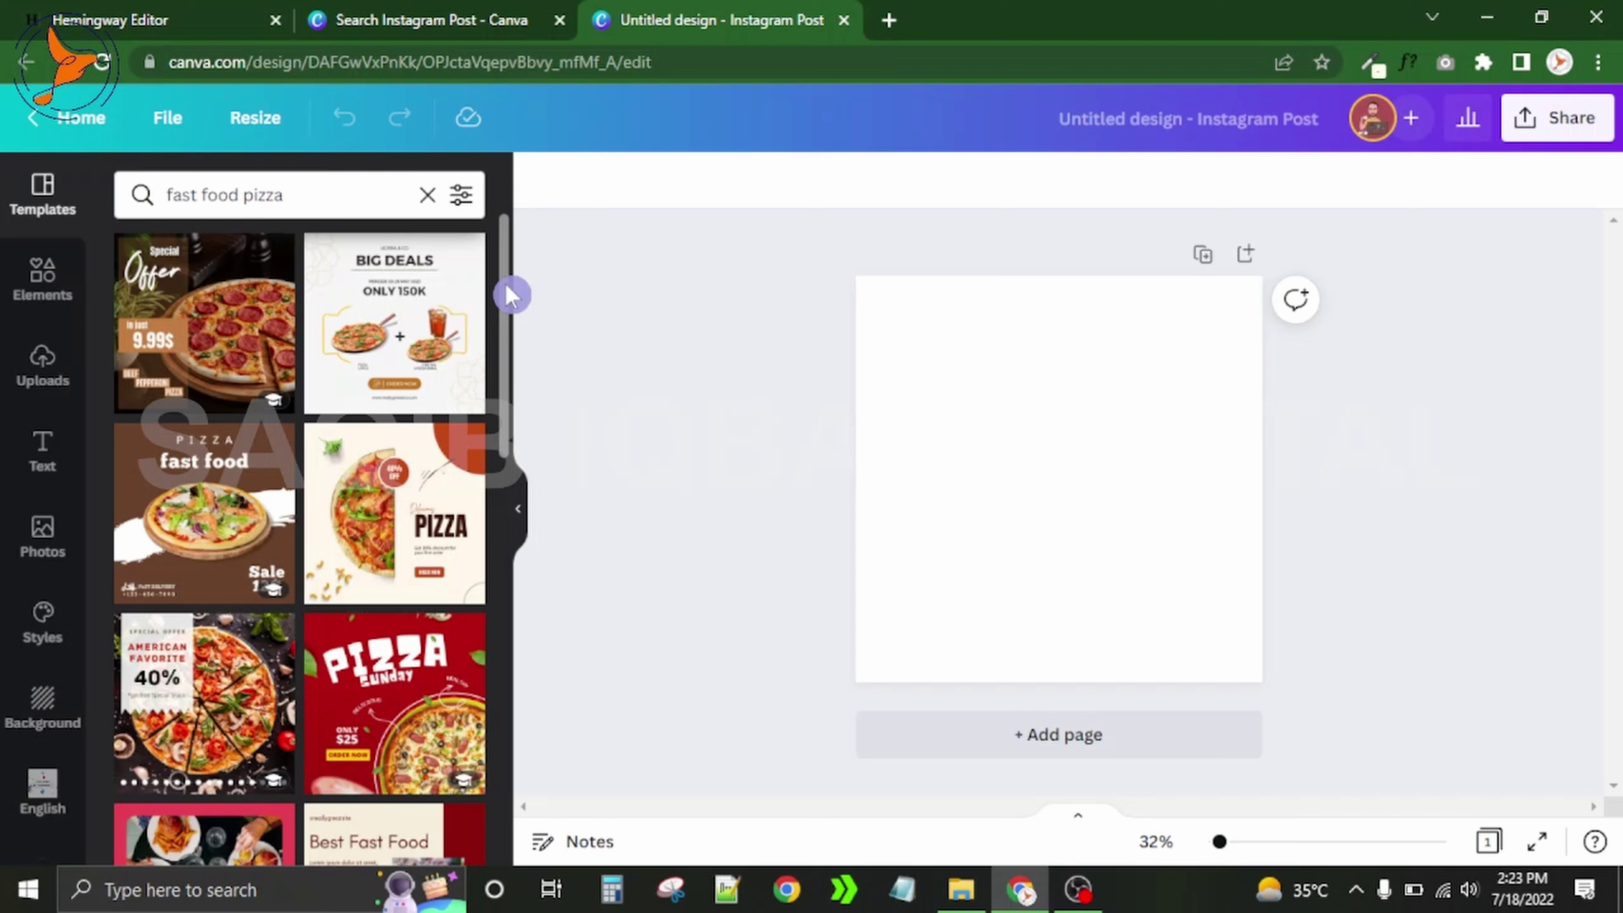
# Filter the "fast food pizza" templates by the colour black and the language English (United Kingdom)
pyautogui.click(461, 195)
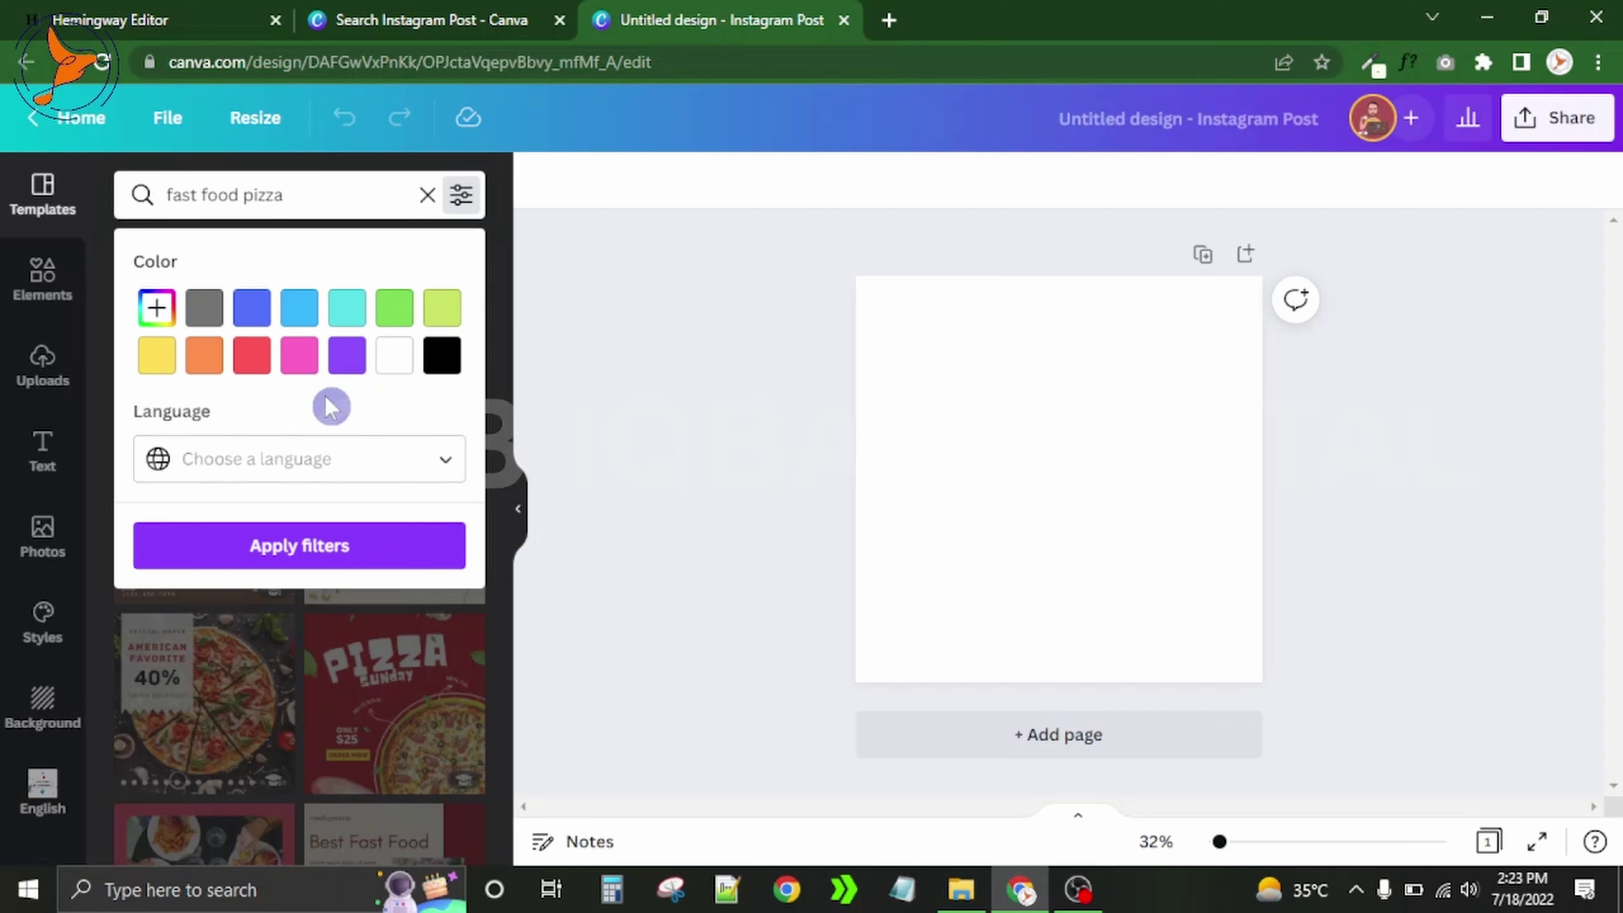
pyautogui.click(443, 358)
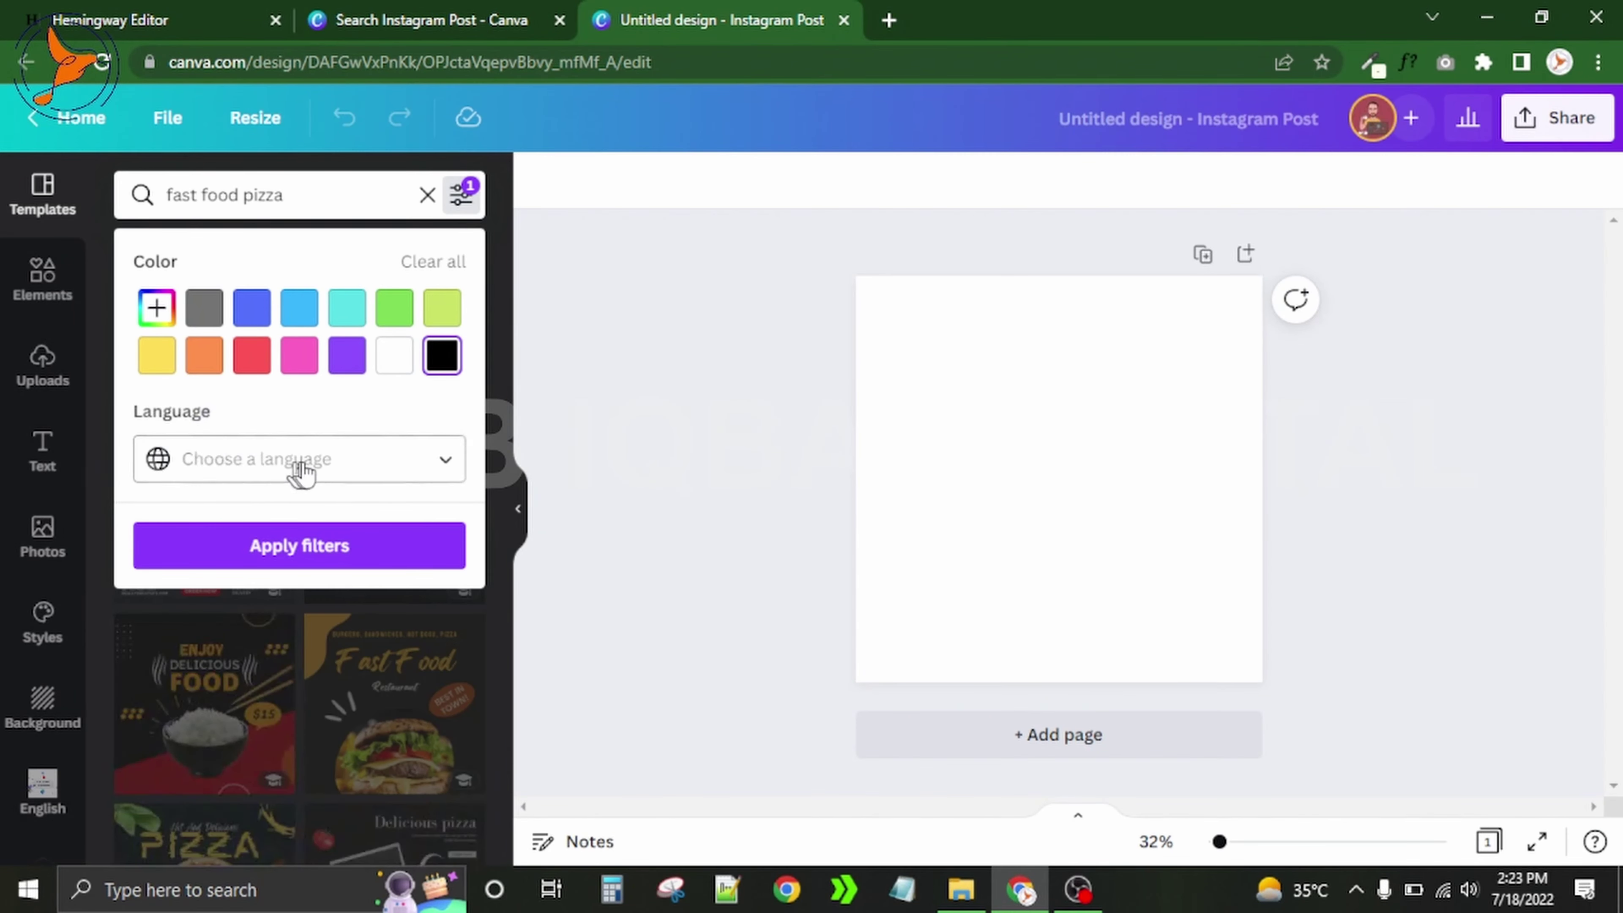
pyautogui.click(335, 473)
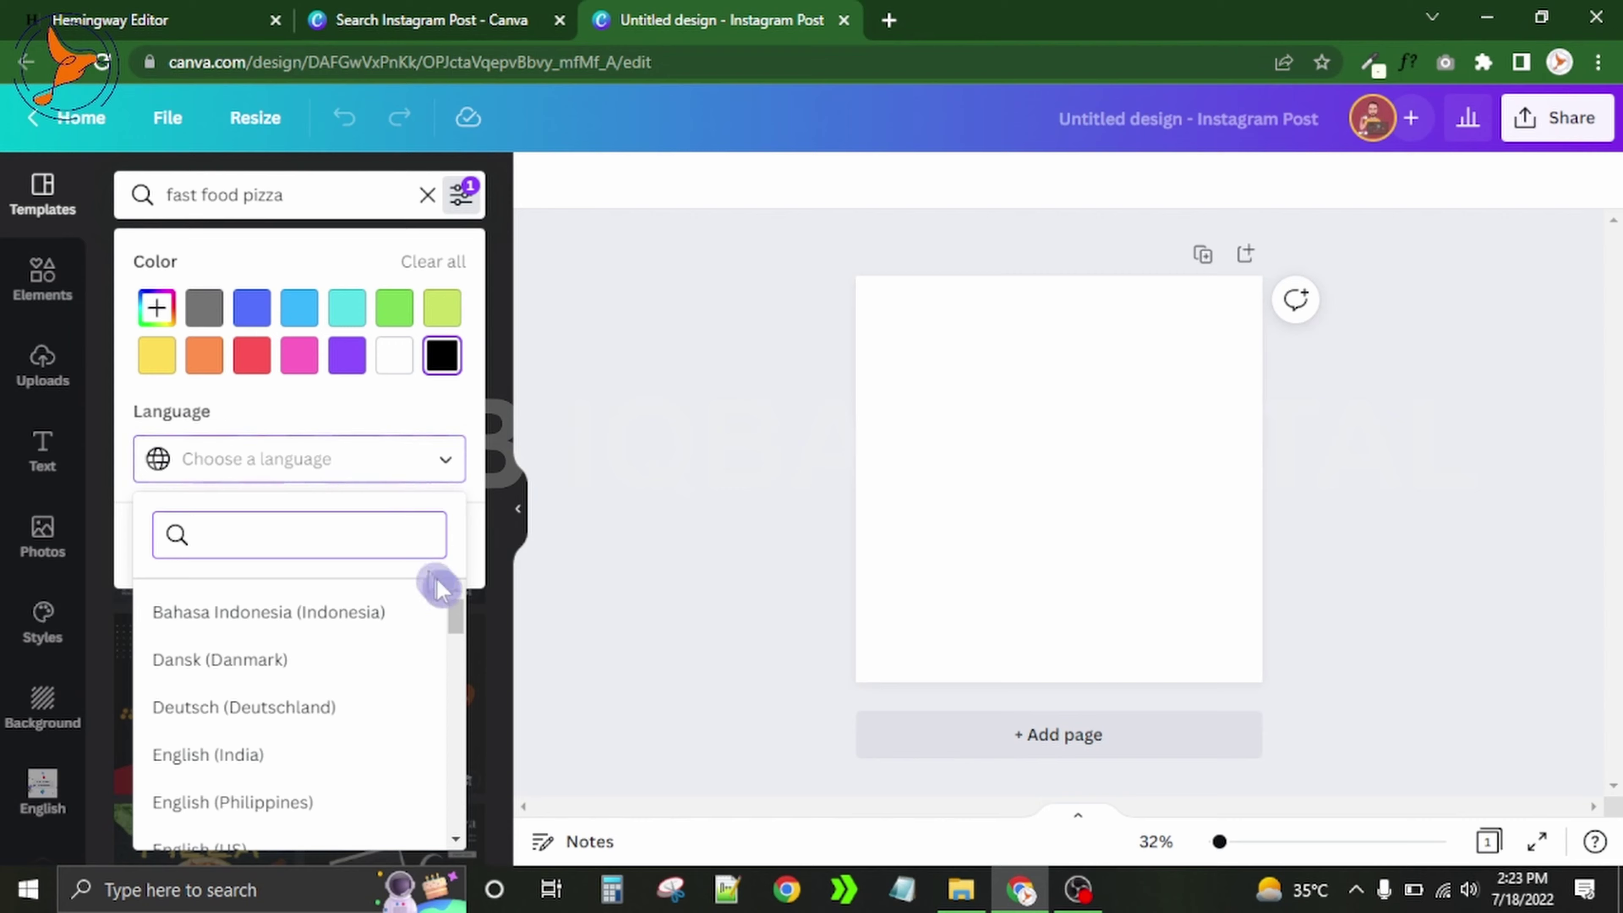
pyautogui.moveTo(458, 630); pyautogui.dragTo(458, 649)
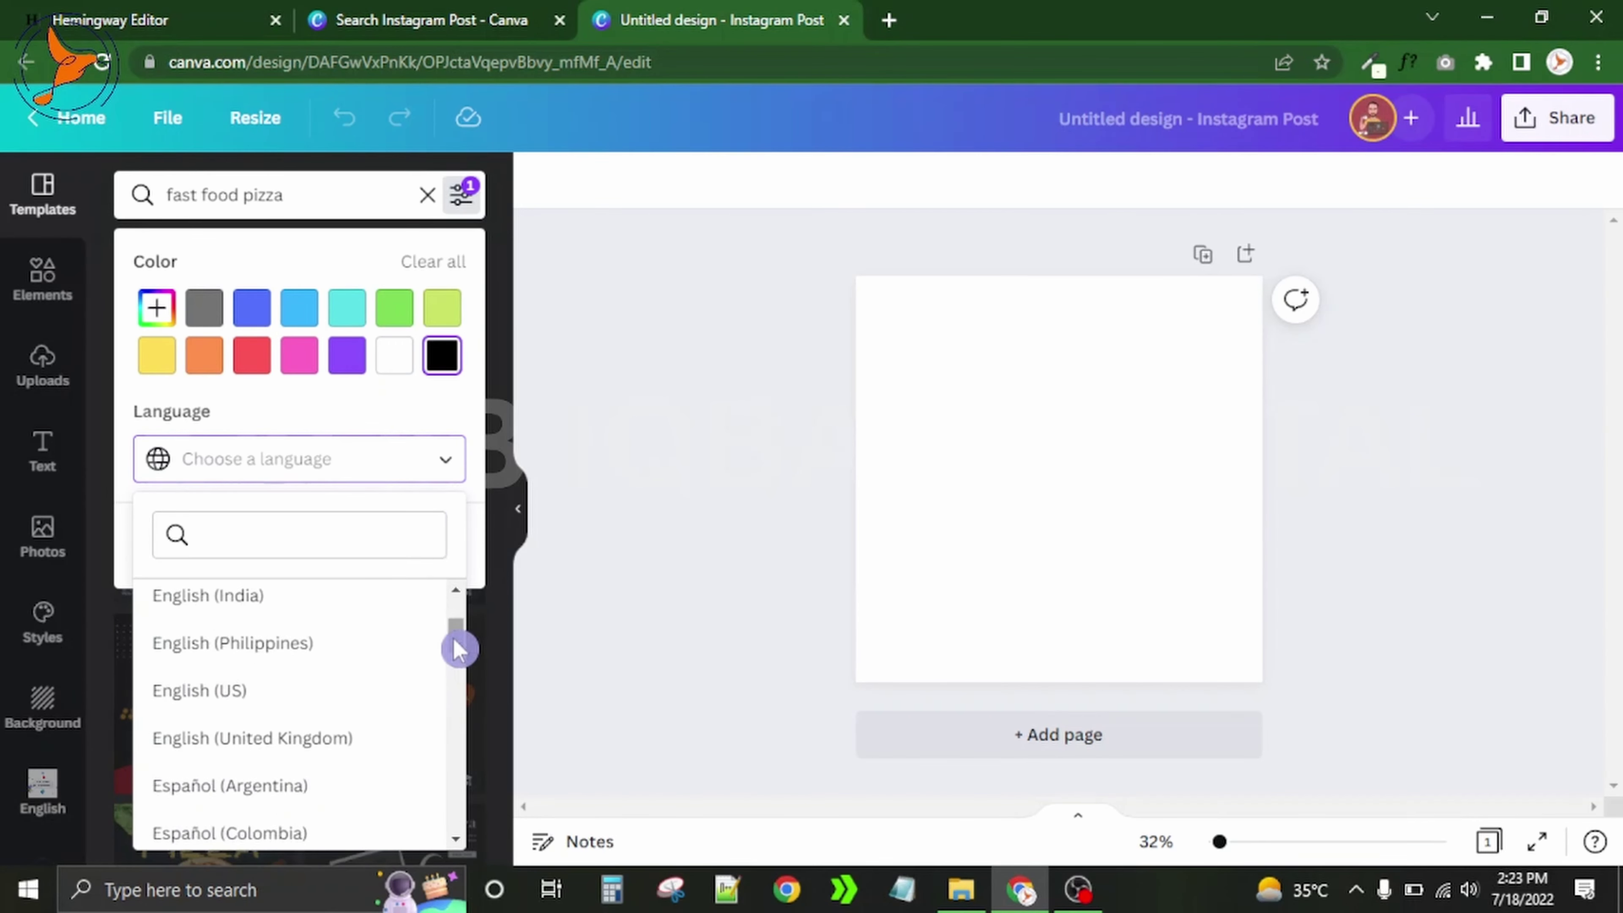
pyautogui.click(364, 738)
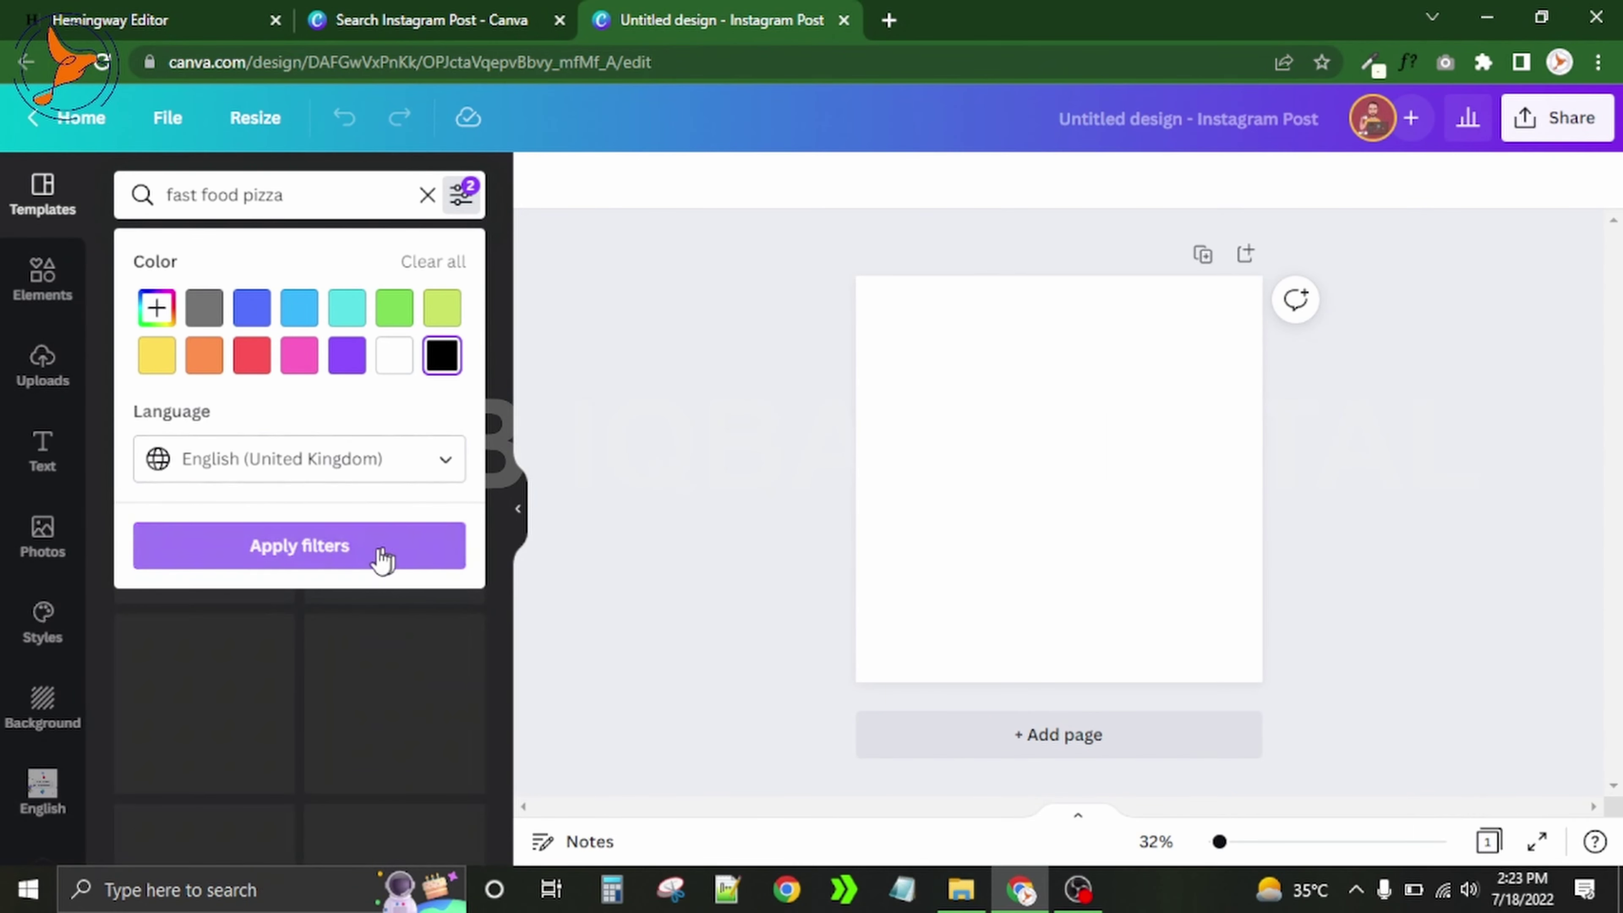
pyautogui.click(382, 549)
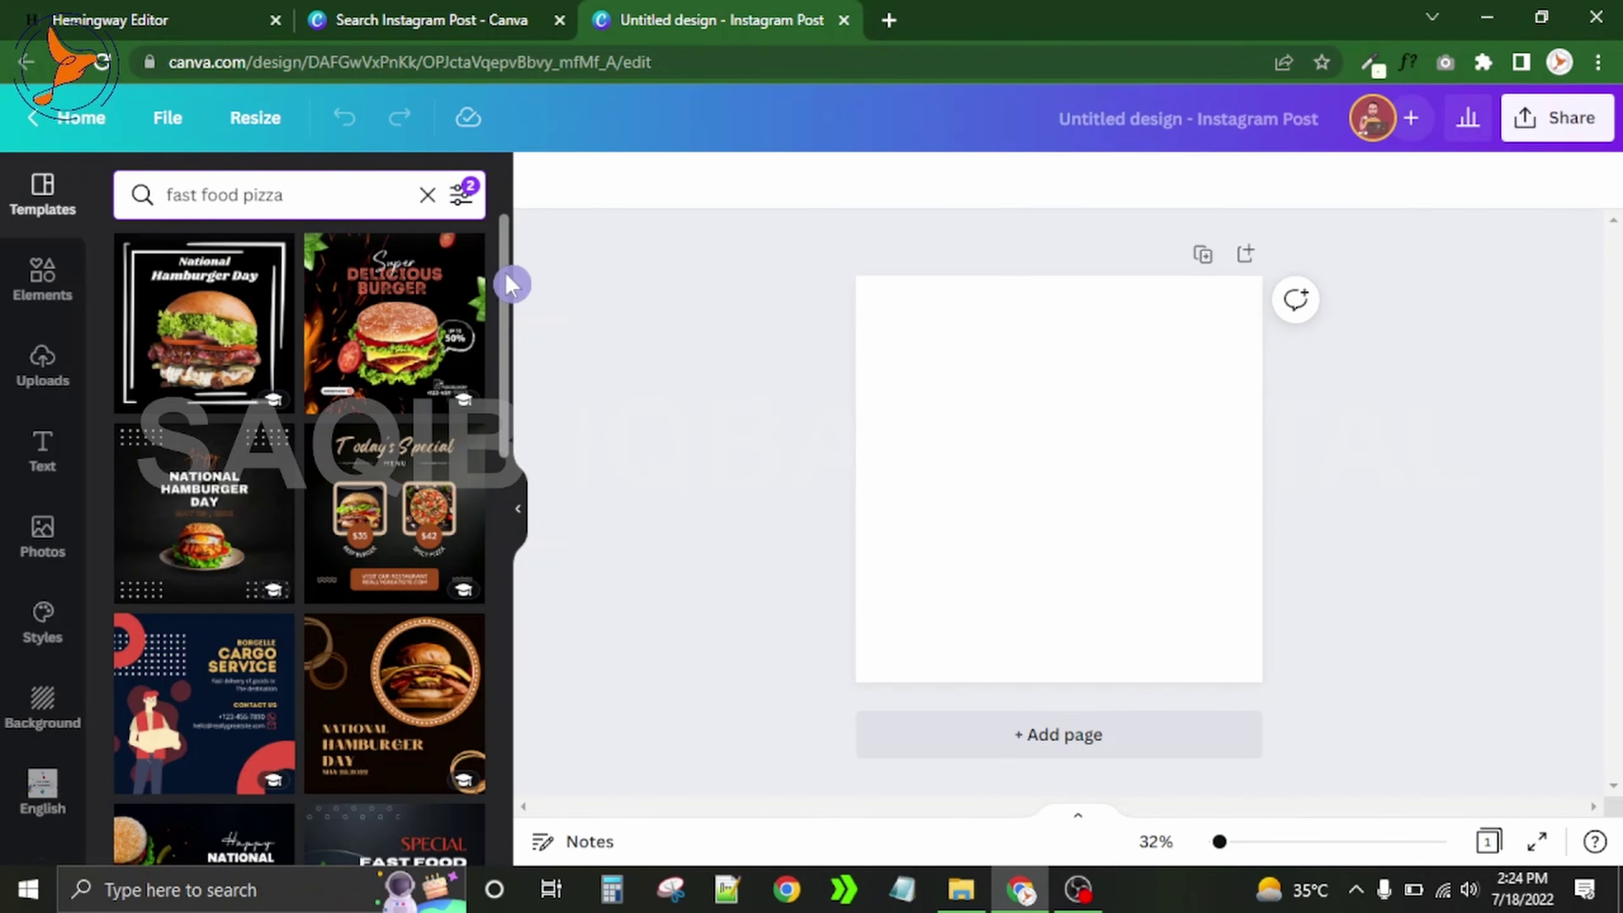
pyautogui.moveTo(511, 284); pyautogui.dragTo(511, 246)
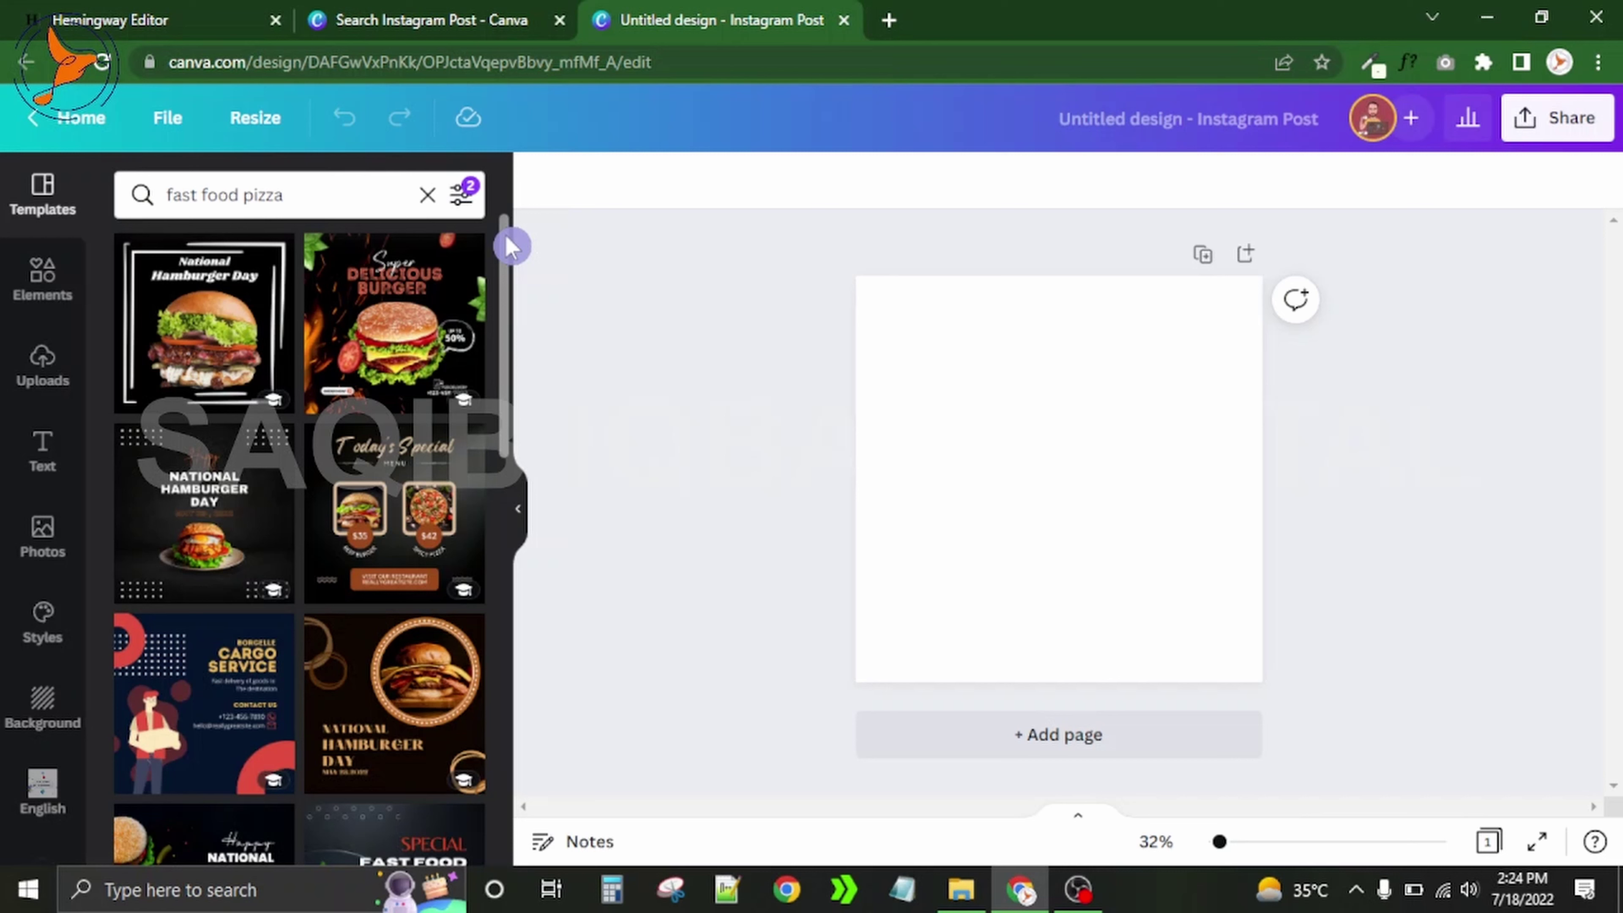
# Clear all colour and language filters and empty the template search
pyautogui.click(463, 198)
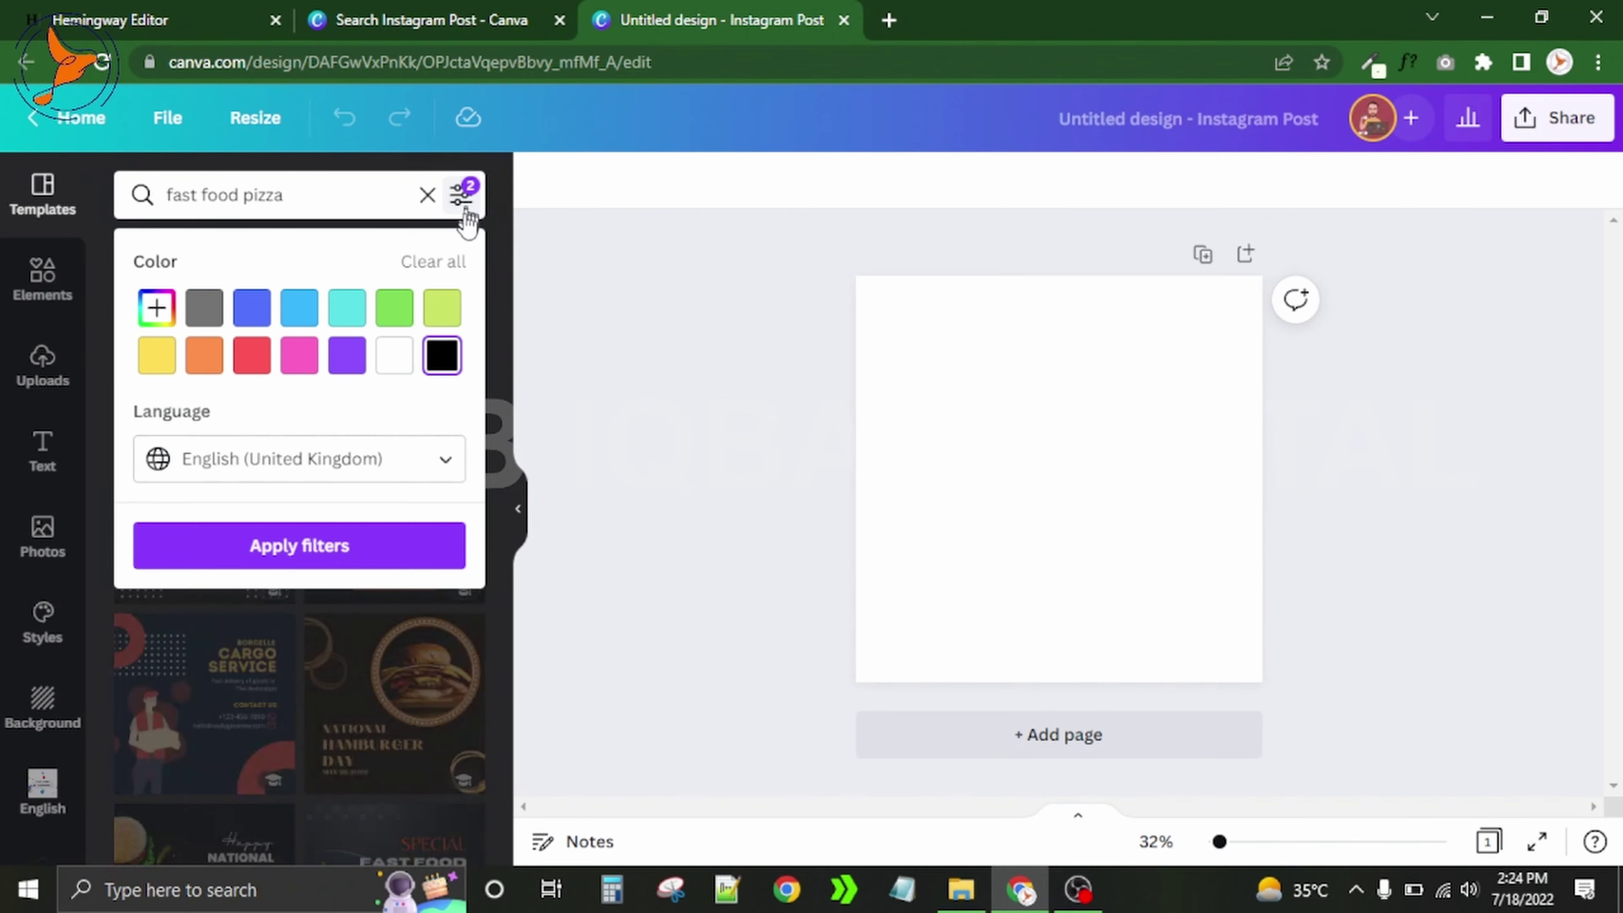
pyautogui.click(434, 268)
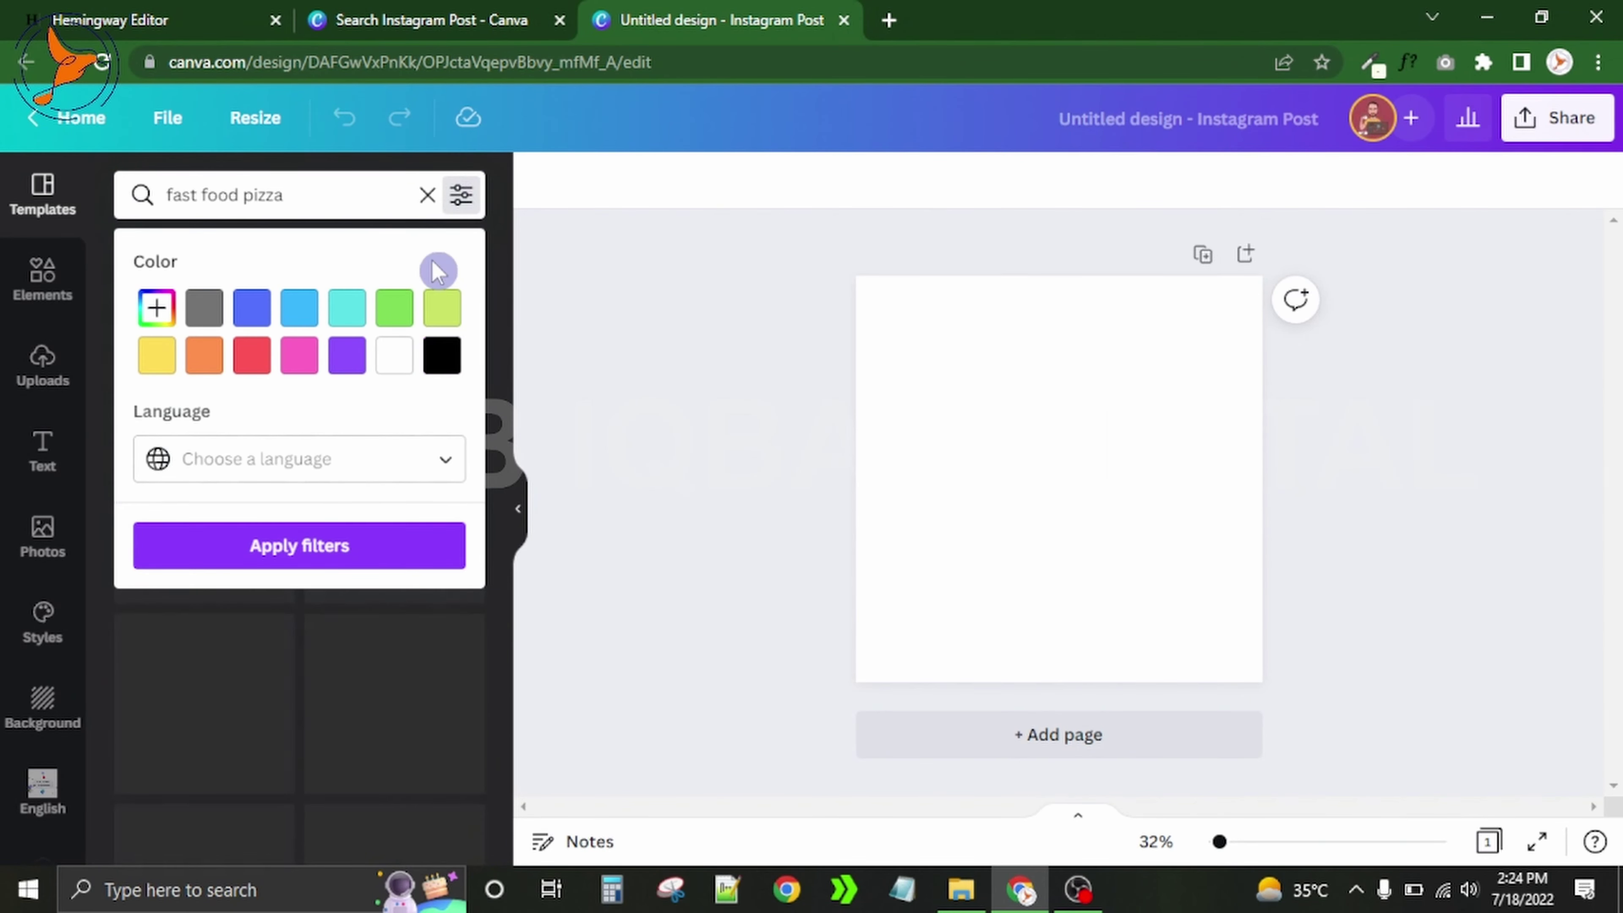
pyautogui.click(428, 194)
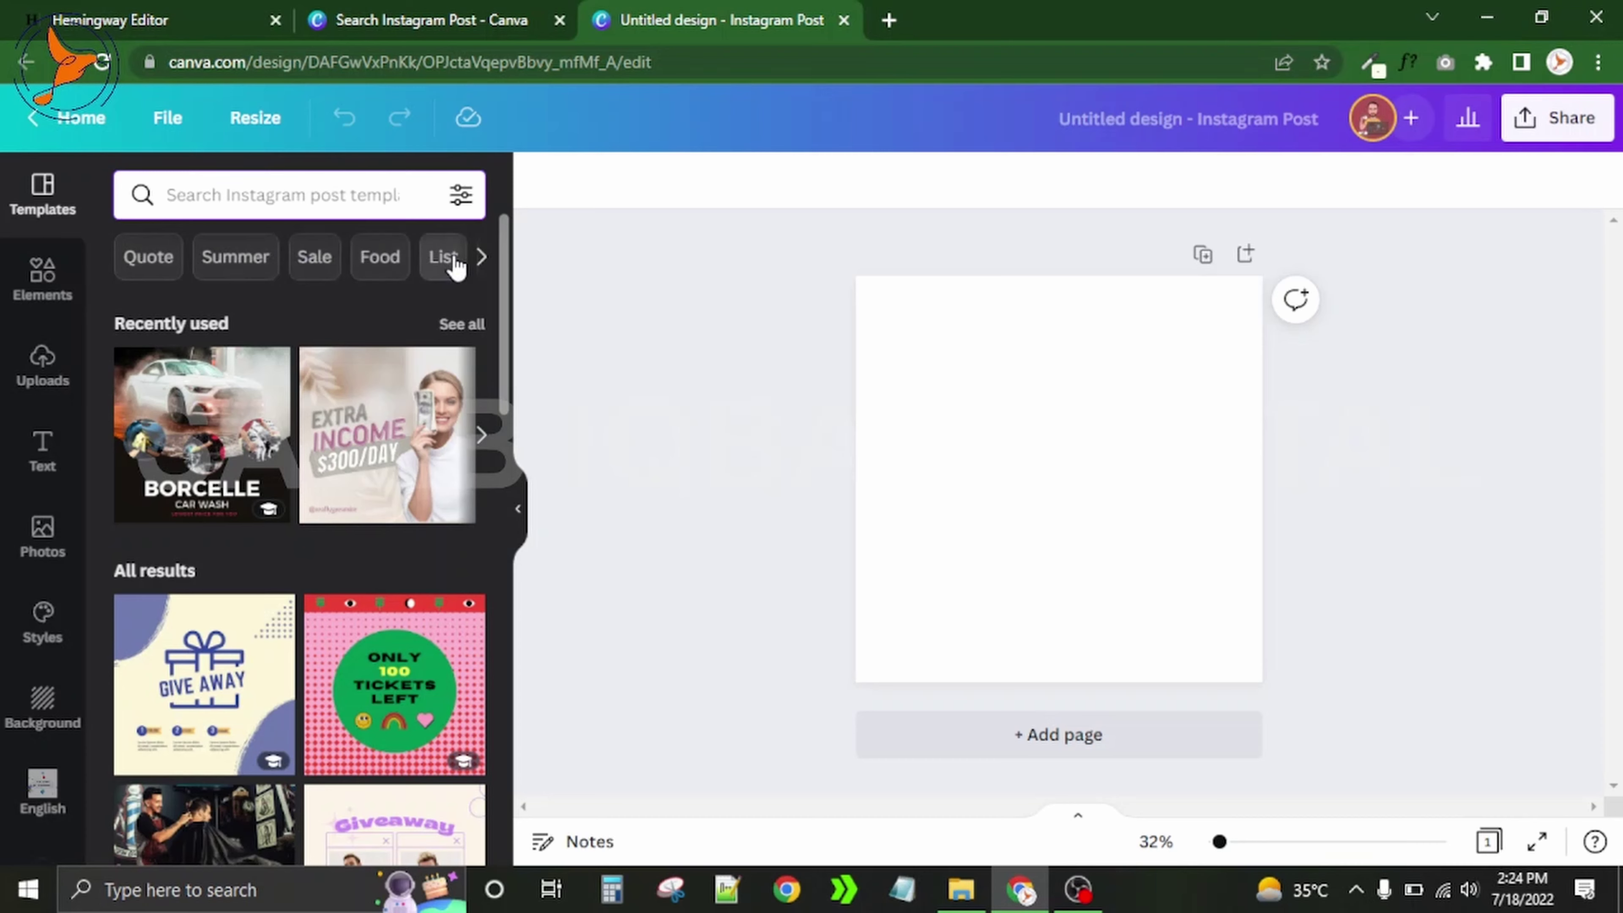
# Search the templates using the suggested keyword Quote, narrow it to Motivational quote, and browse the matching designs
pyautogui.click(161, 267)
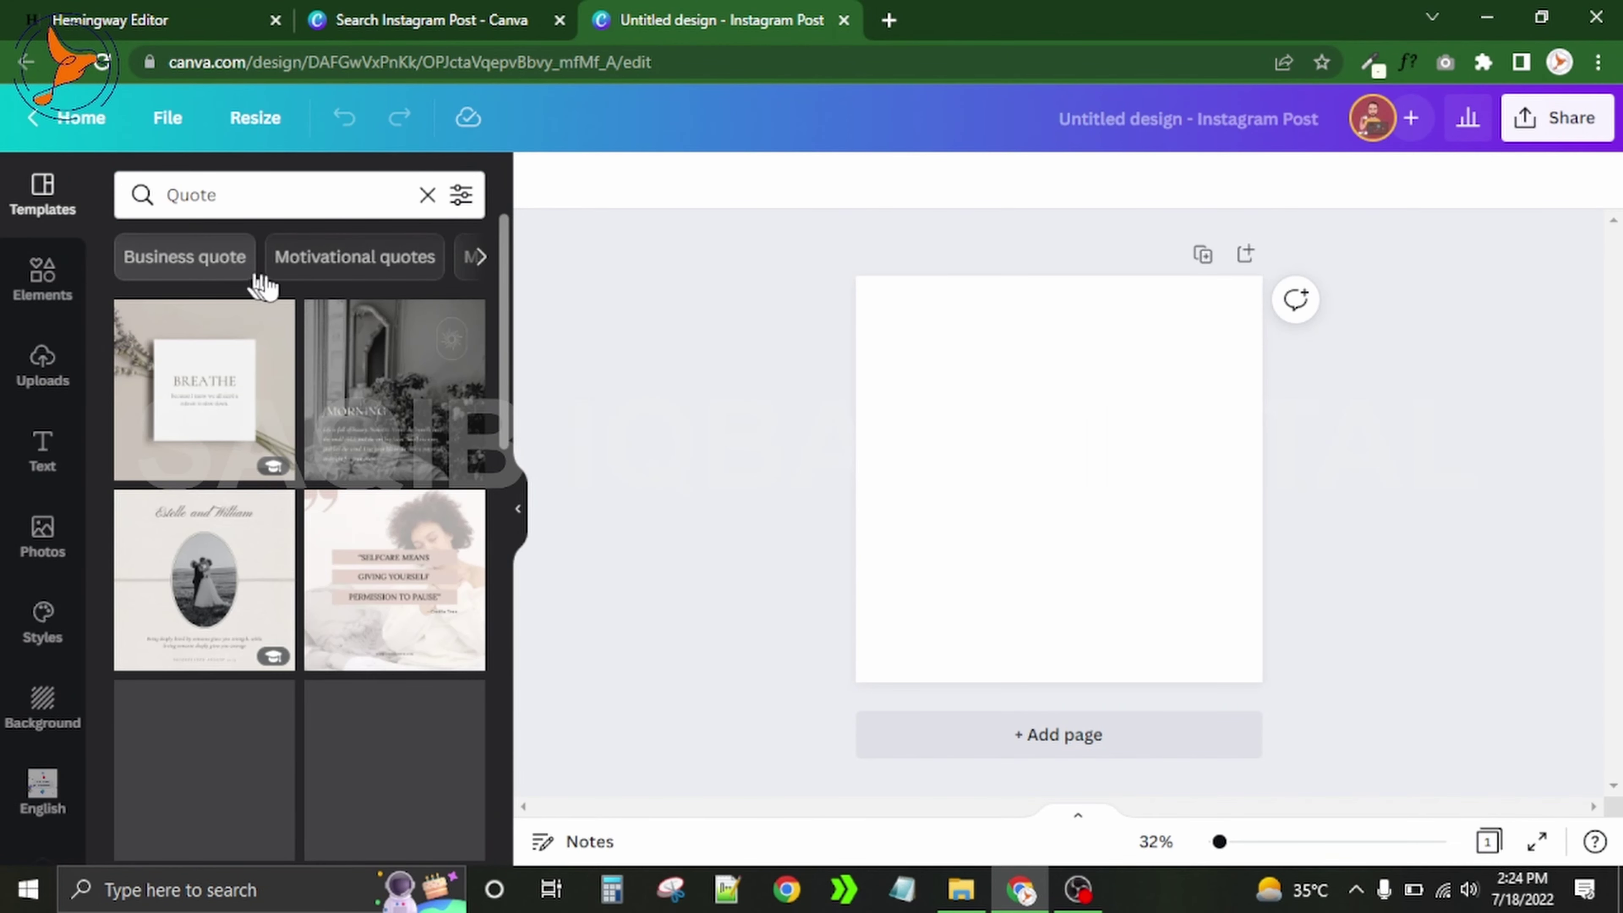
pyautogui.moveTo(502, 326); pyautogui.dragTo(511, 246)
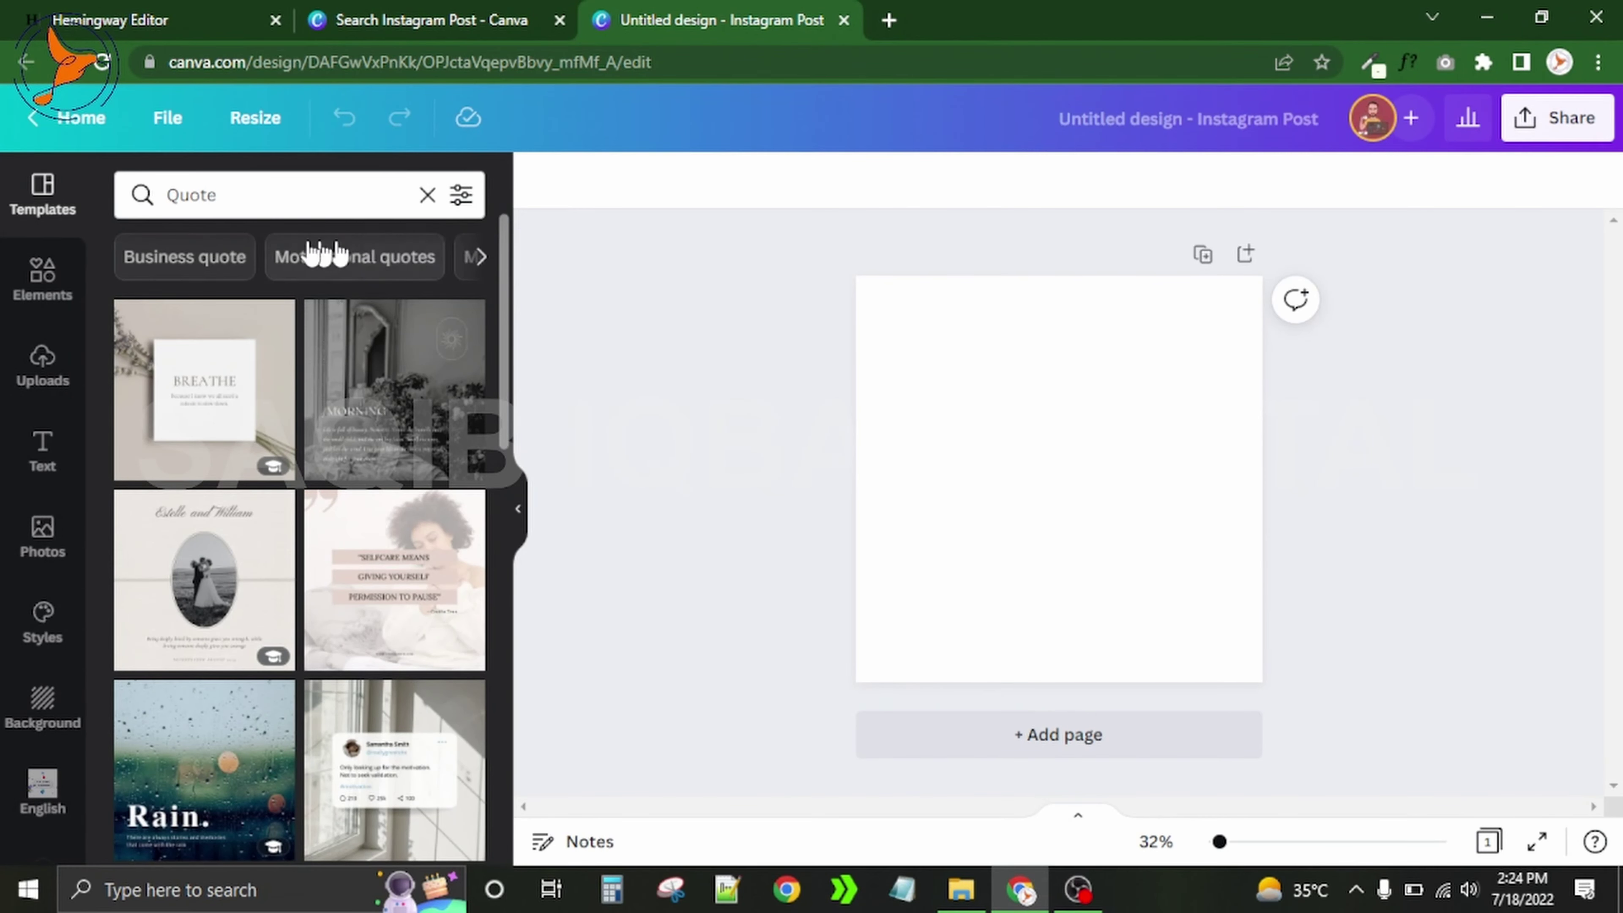
pyautogui.click(482, 258)
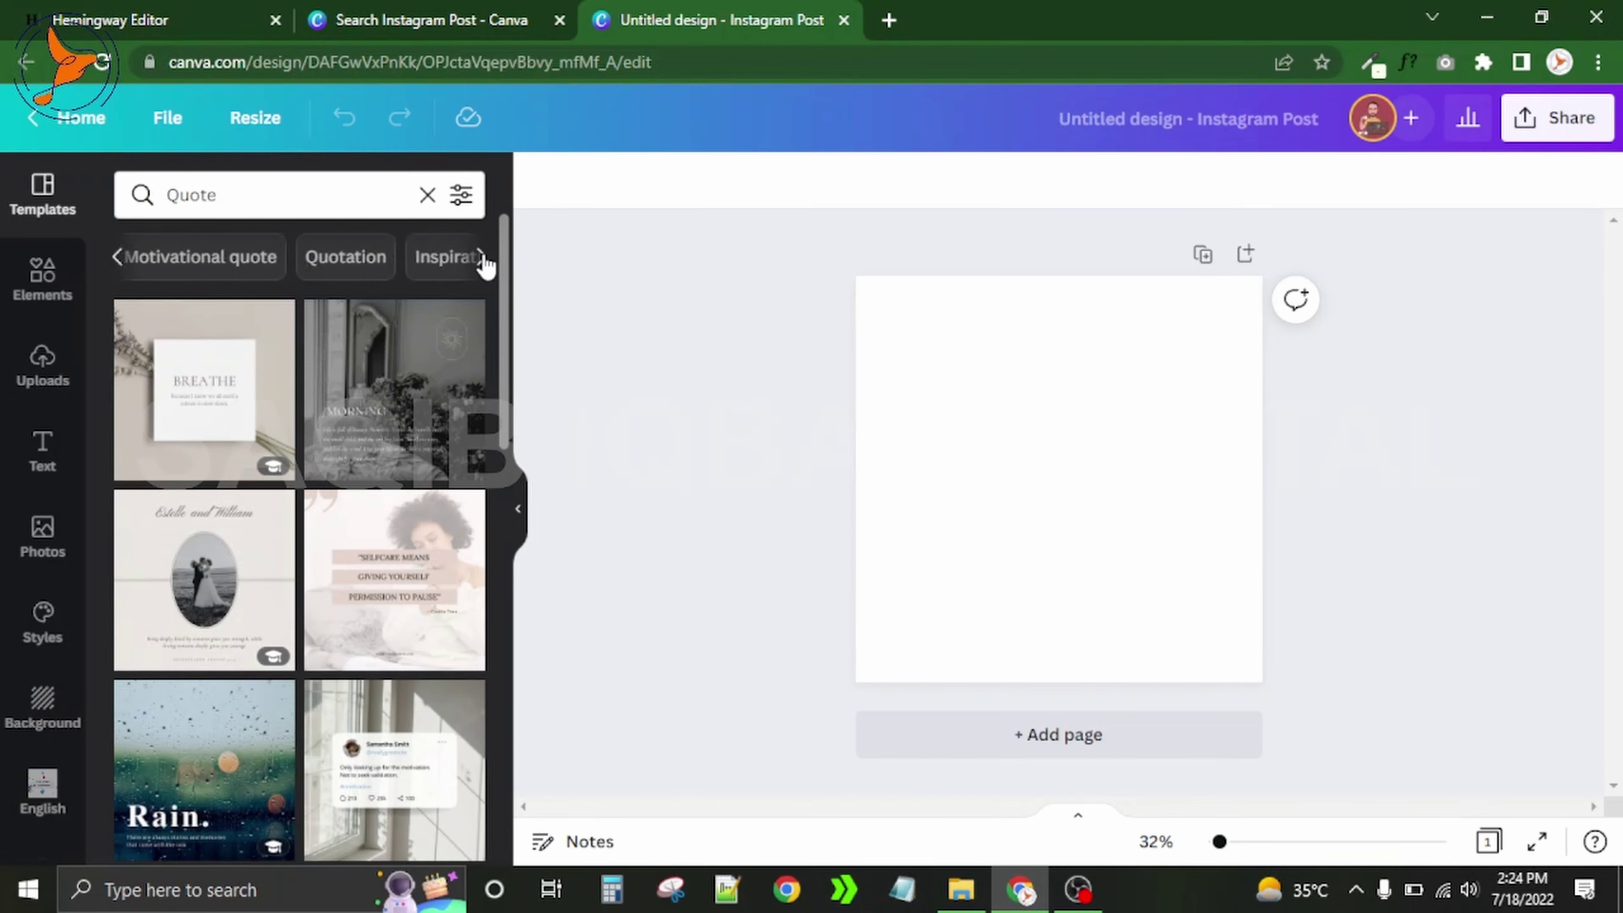
pyautogui.click(246, 256)
pyautogui.moveTo(510, 257)
pyautogui.mouseDown()
pyautogui.moveTo(513, 471)
pyautogui.moveTo(504, 238)
pyautogui.mouseUp()
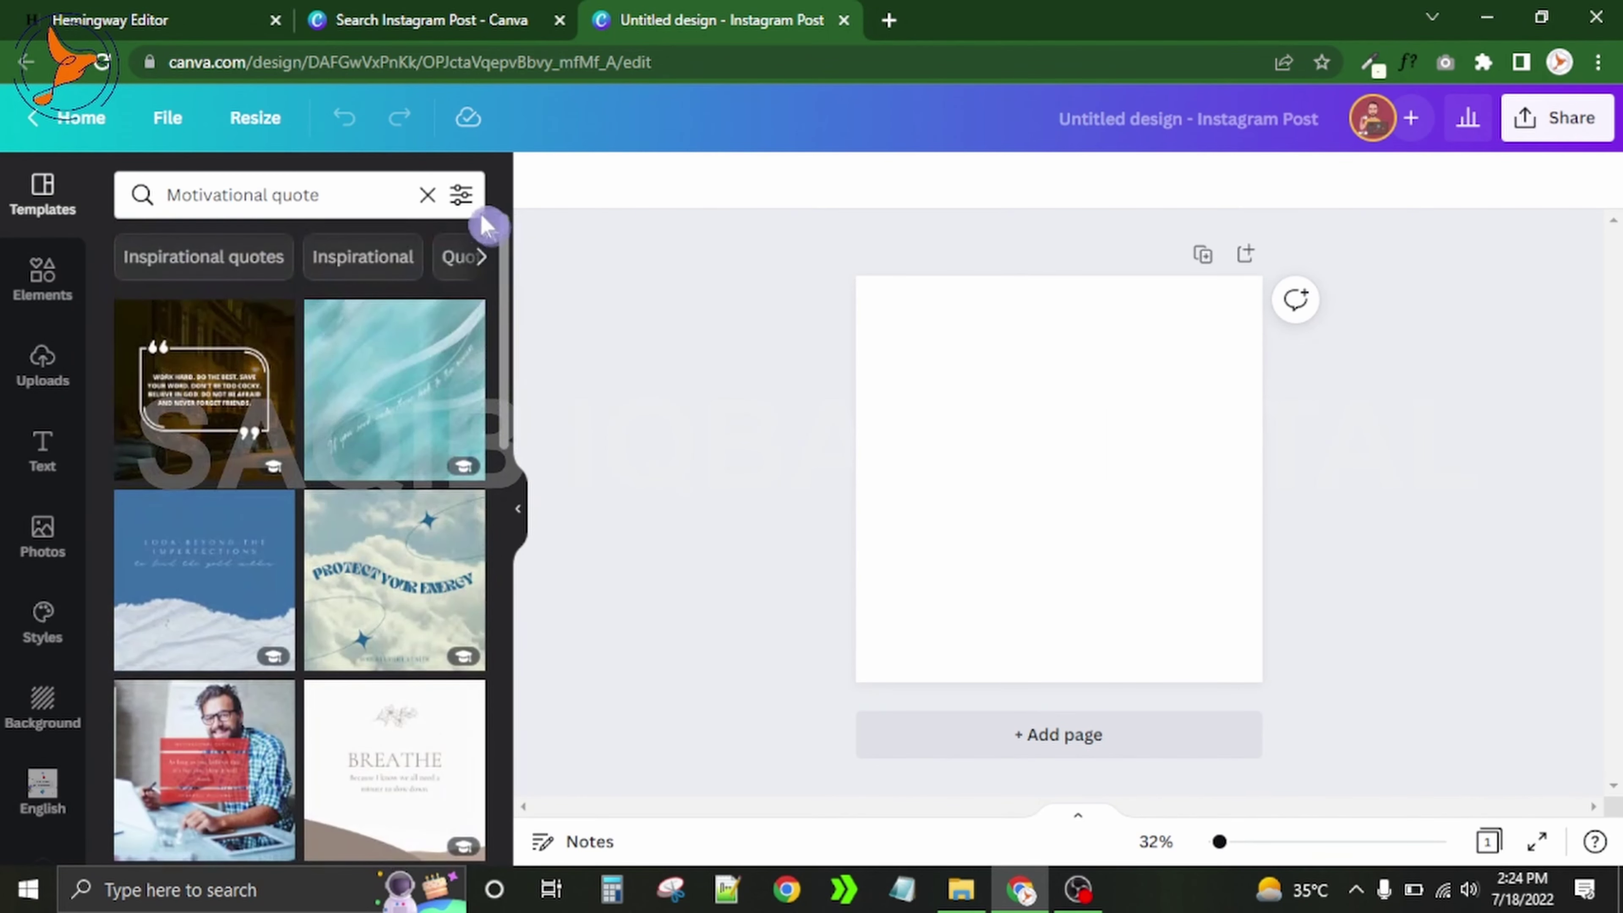
# Filter the motivational quote templates by the colour yellow and browse the matching designs
pyautogui.click(461, 195)
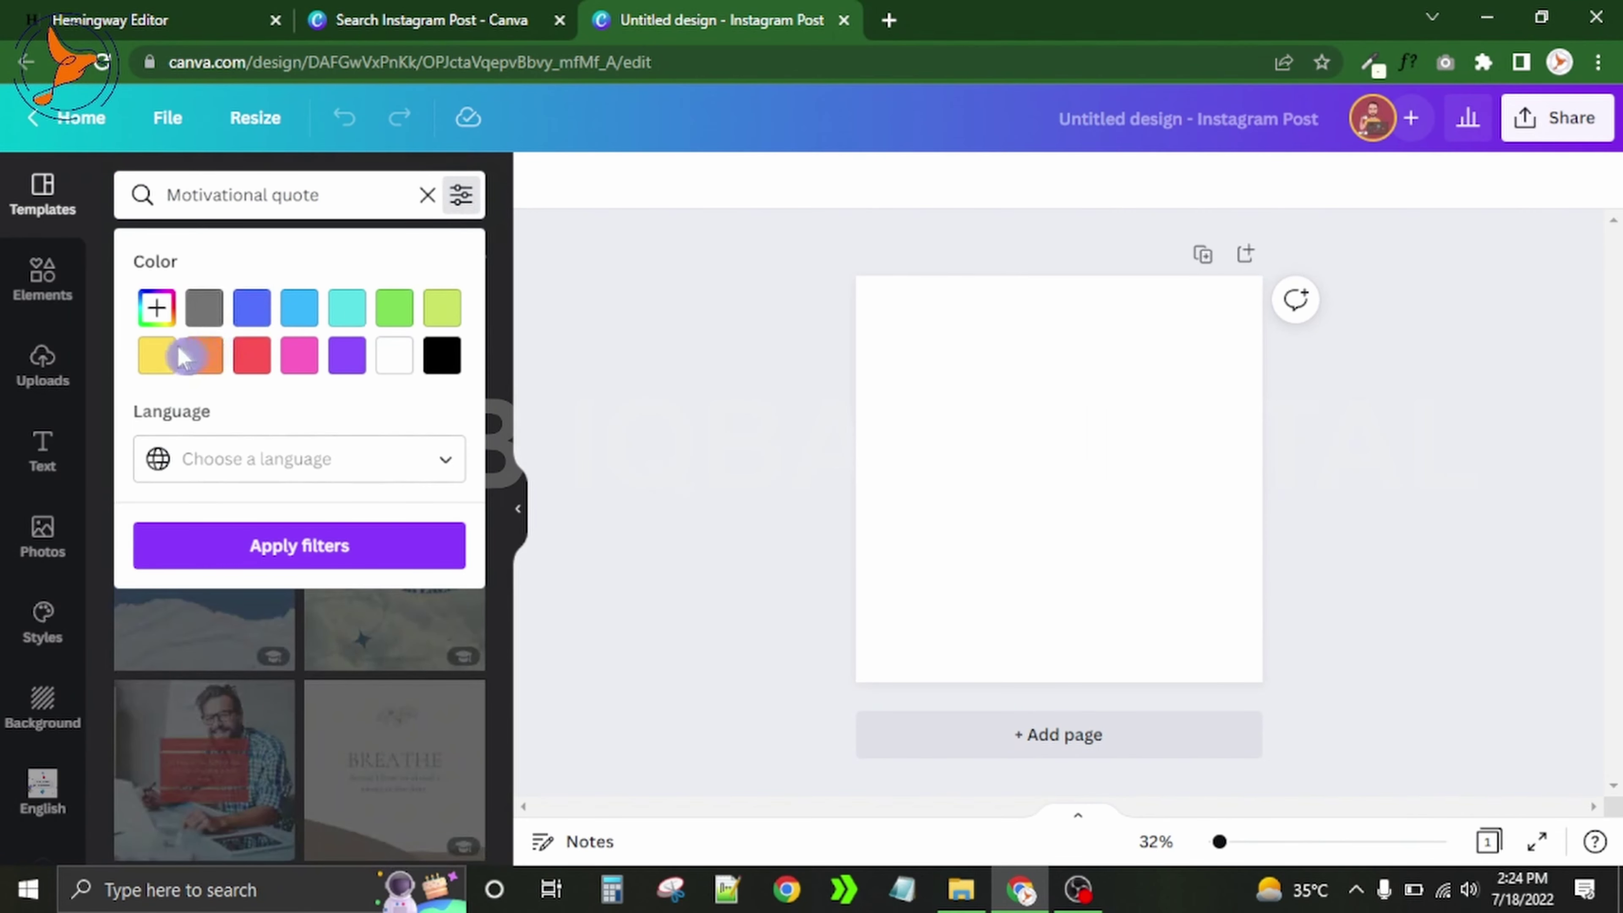
pyautogui.click(158, 361)
pyautogui.click(348, 550)
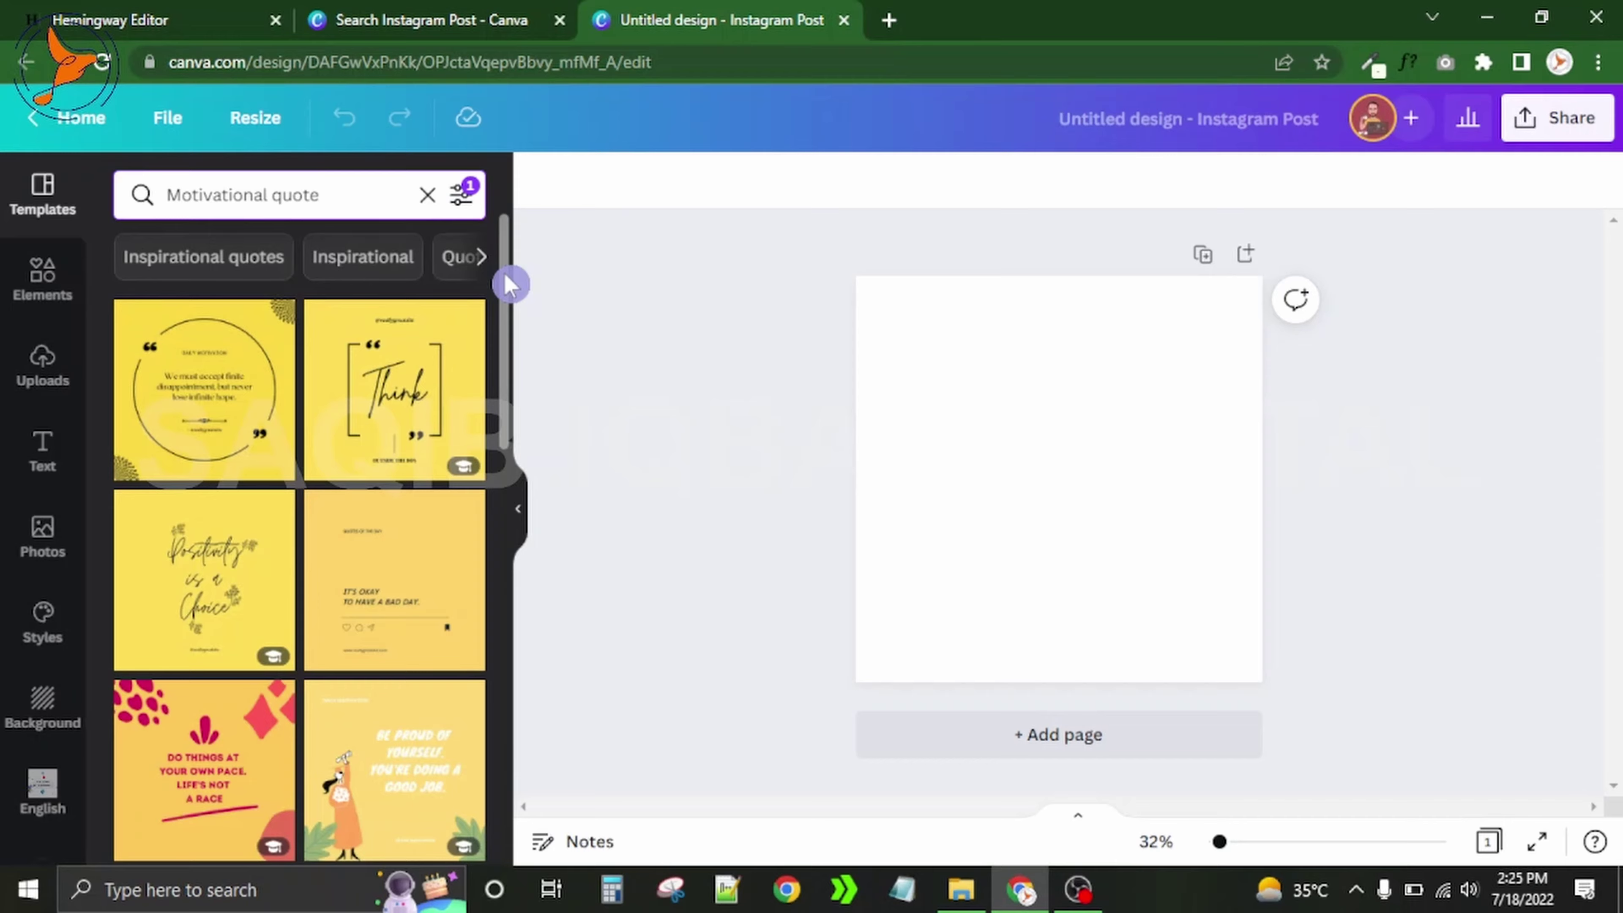
pyautogui.moveTo(509, 285); pyautogui.dragTo(500, 250)
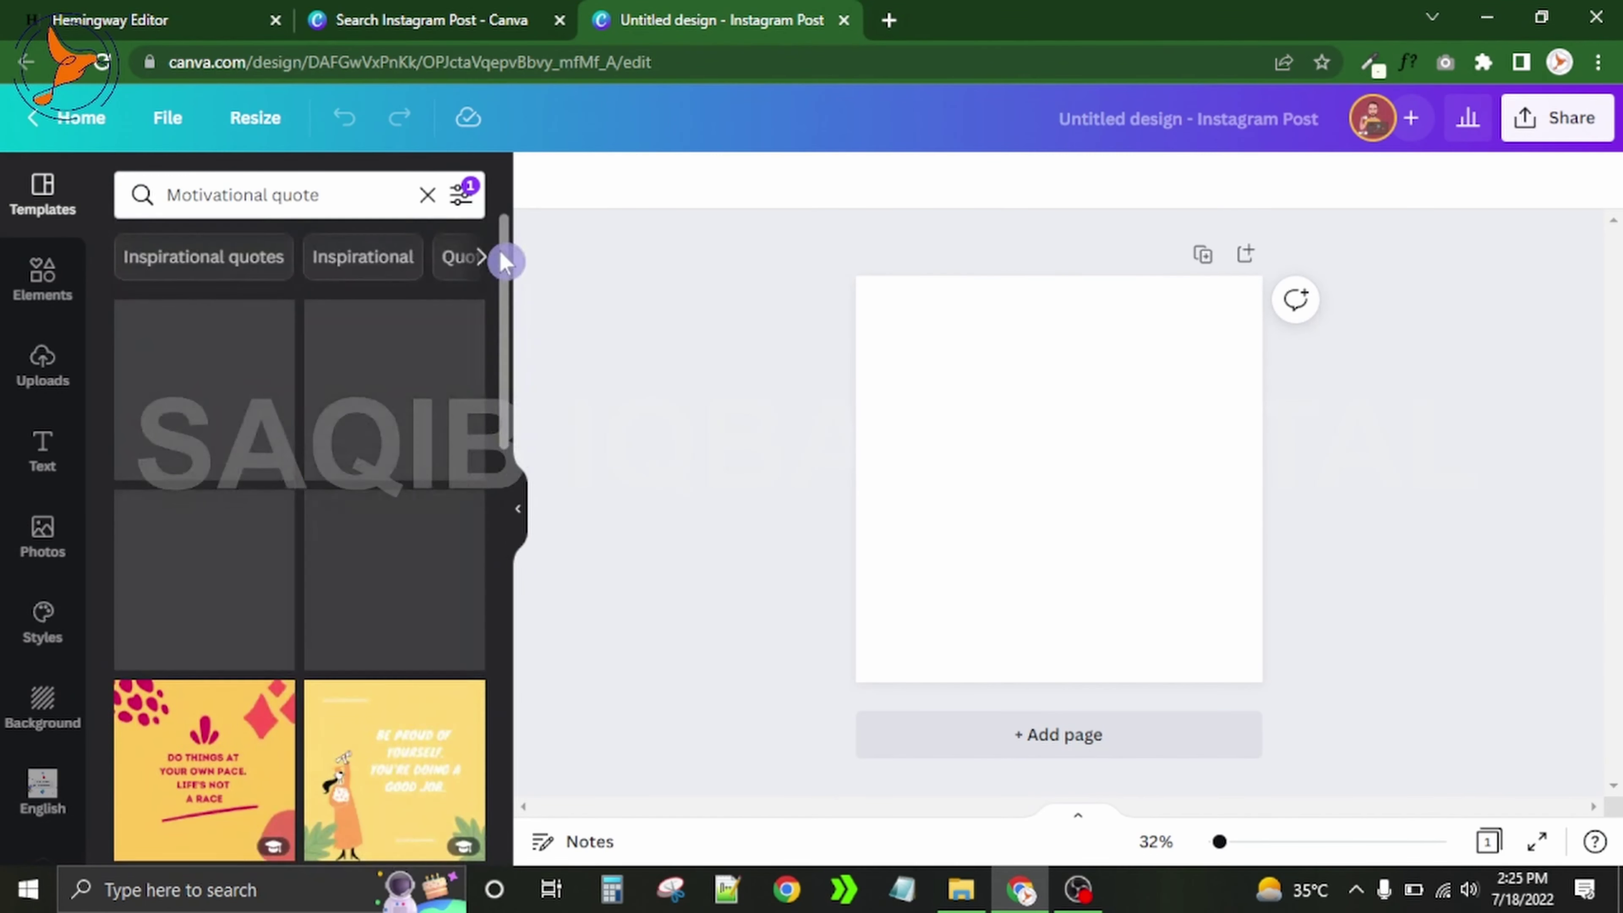
# Empty the template search and clear the yellow colour filter
pyautogui.click(427, 195)
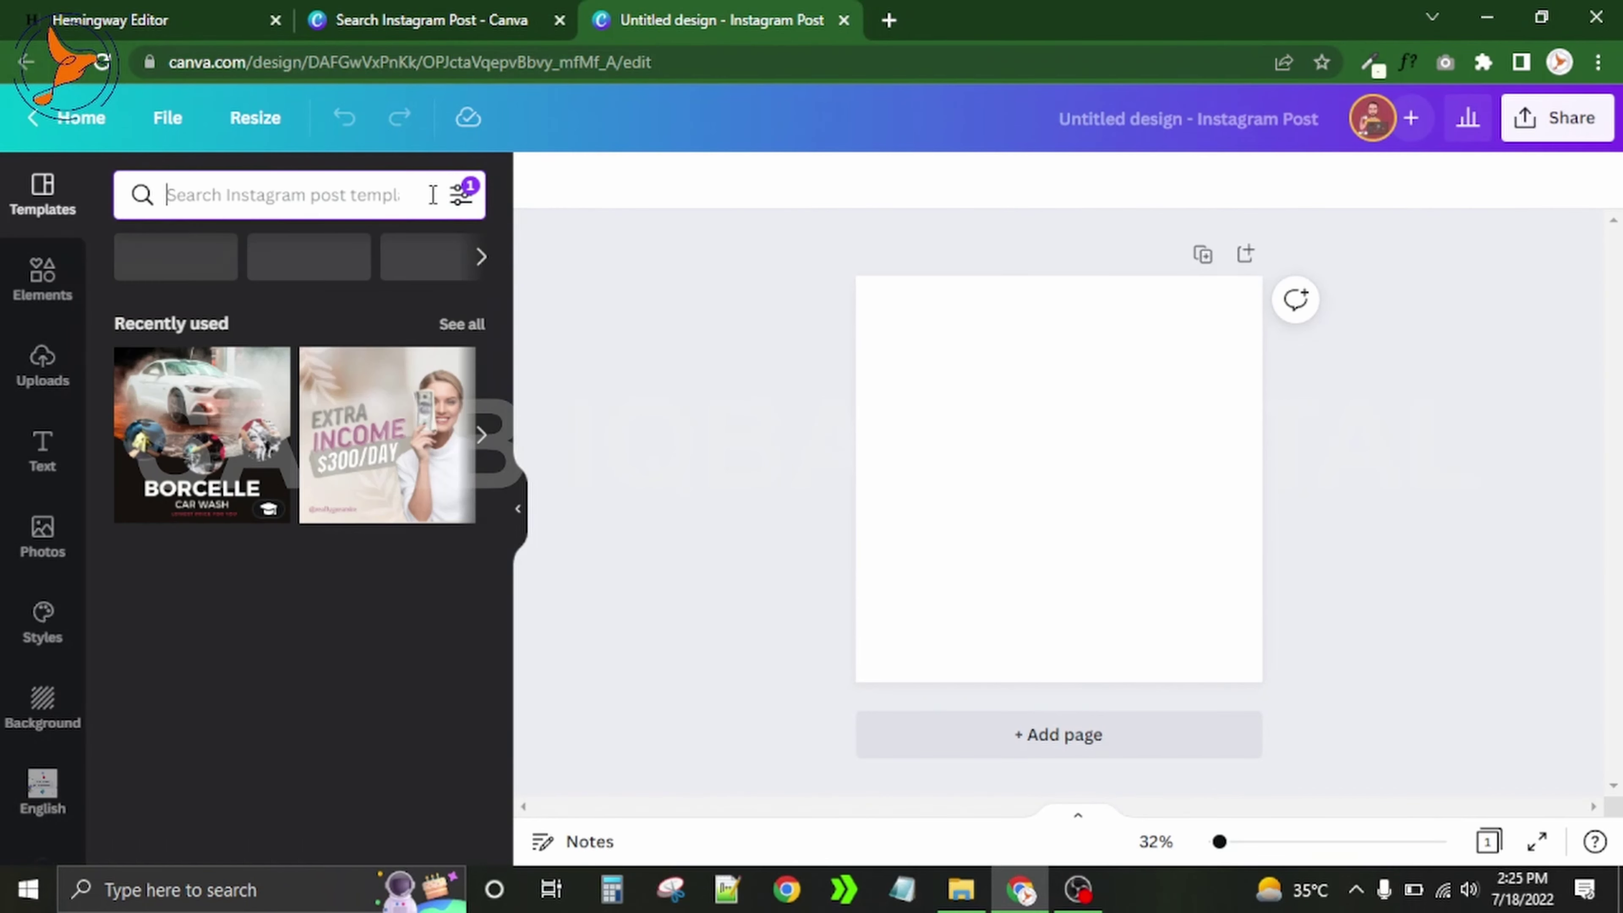
pyautogui.click(459, 195)
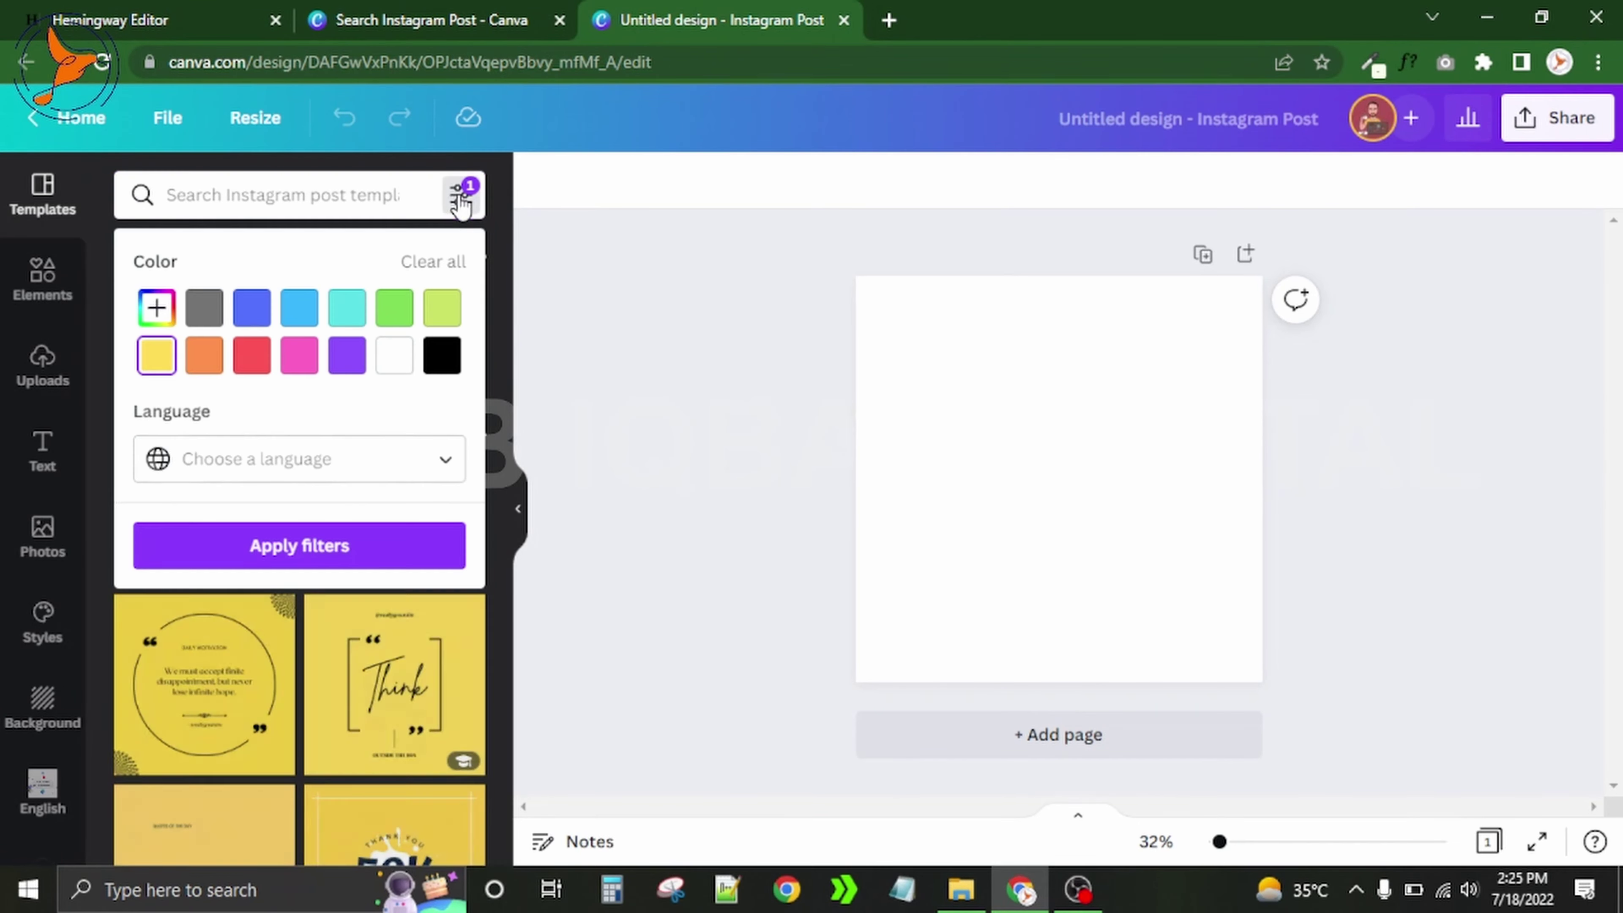
pyautogui.click(438, 269)
pyautogui.click(536, 283)
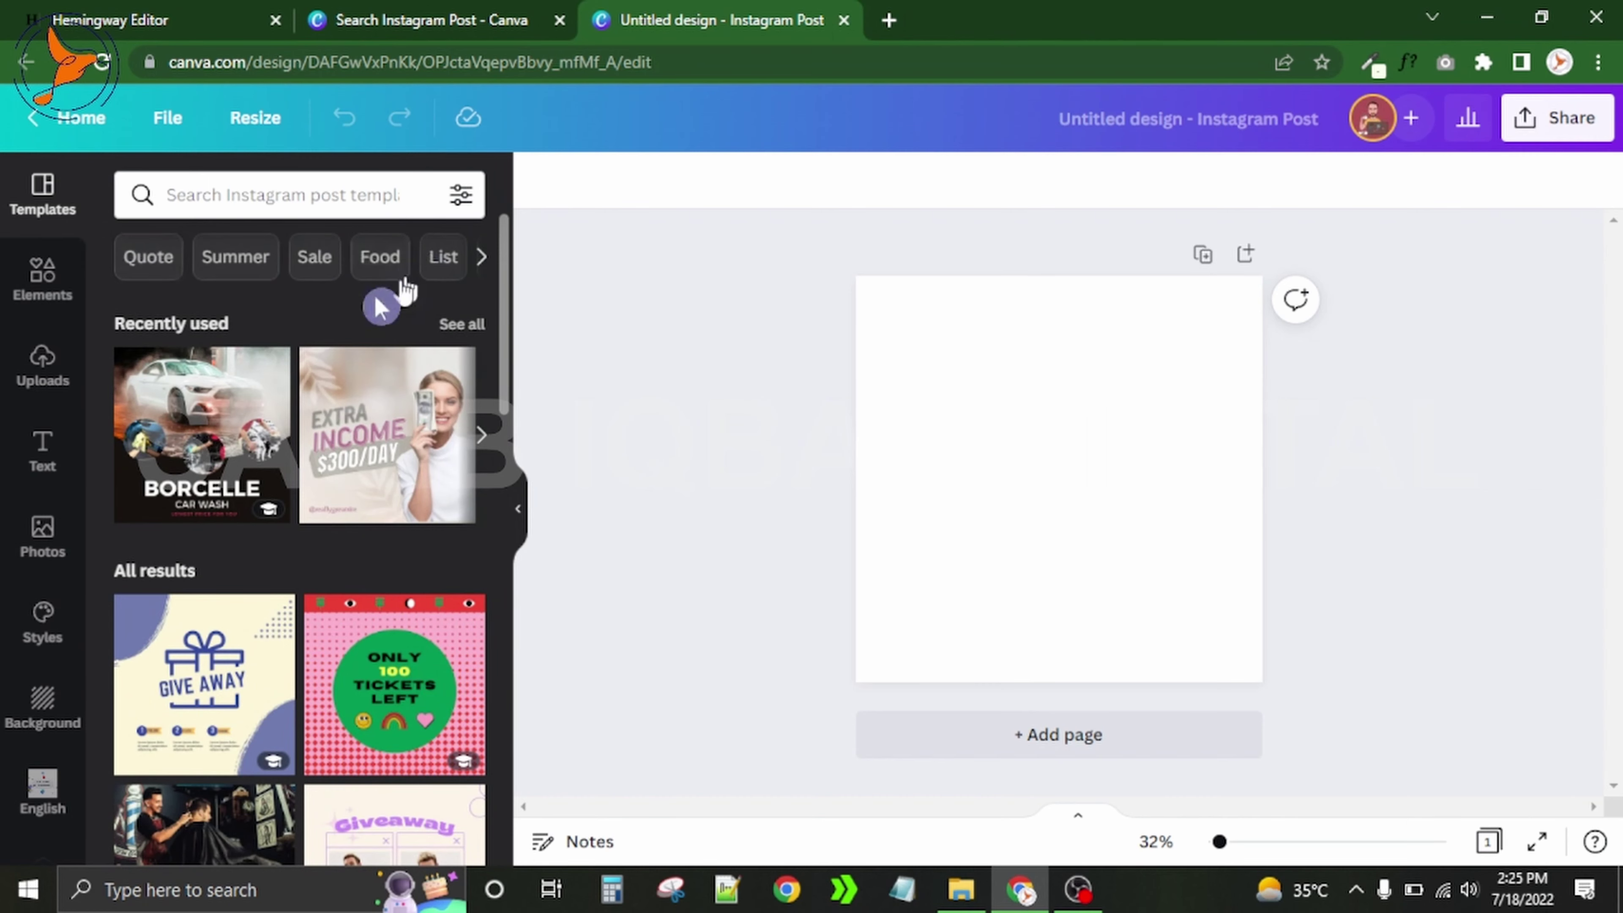
# View all recently used templates, return to the full template list, and look over its designs
pyautogui.click(459, 325)
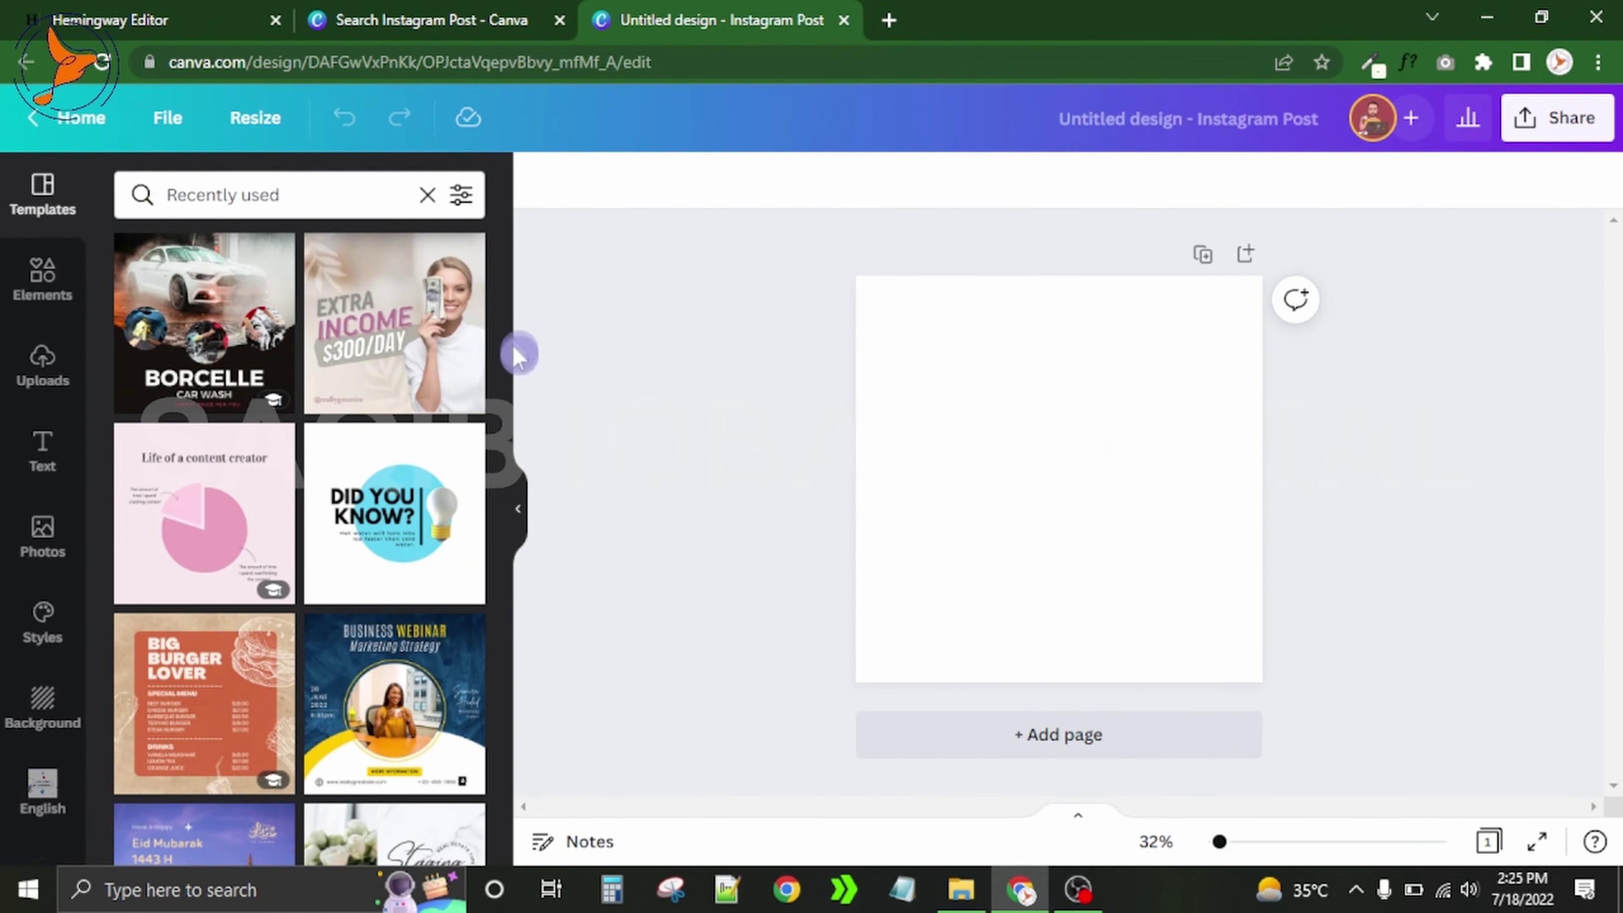
pyautogui.moveTo(505, 389); pyautogui.dragTo(498, 305)
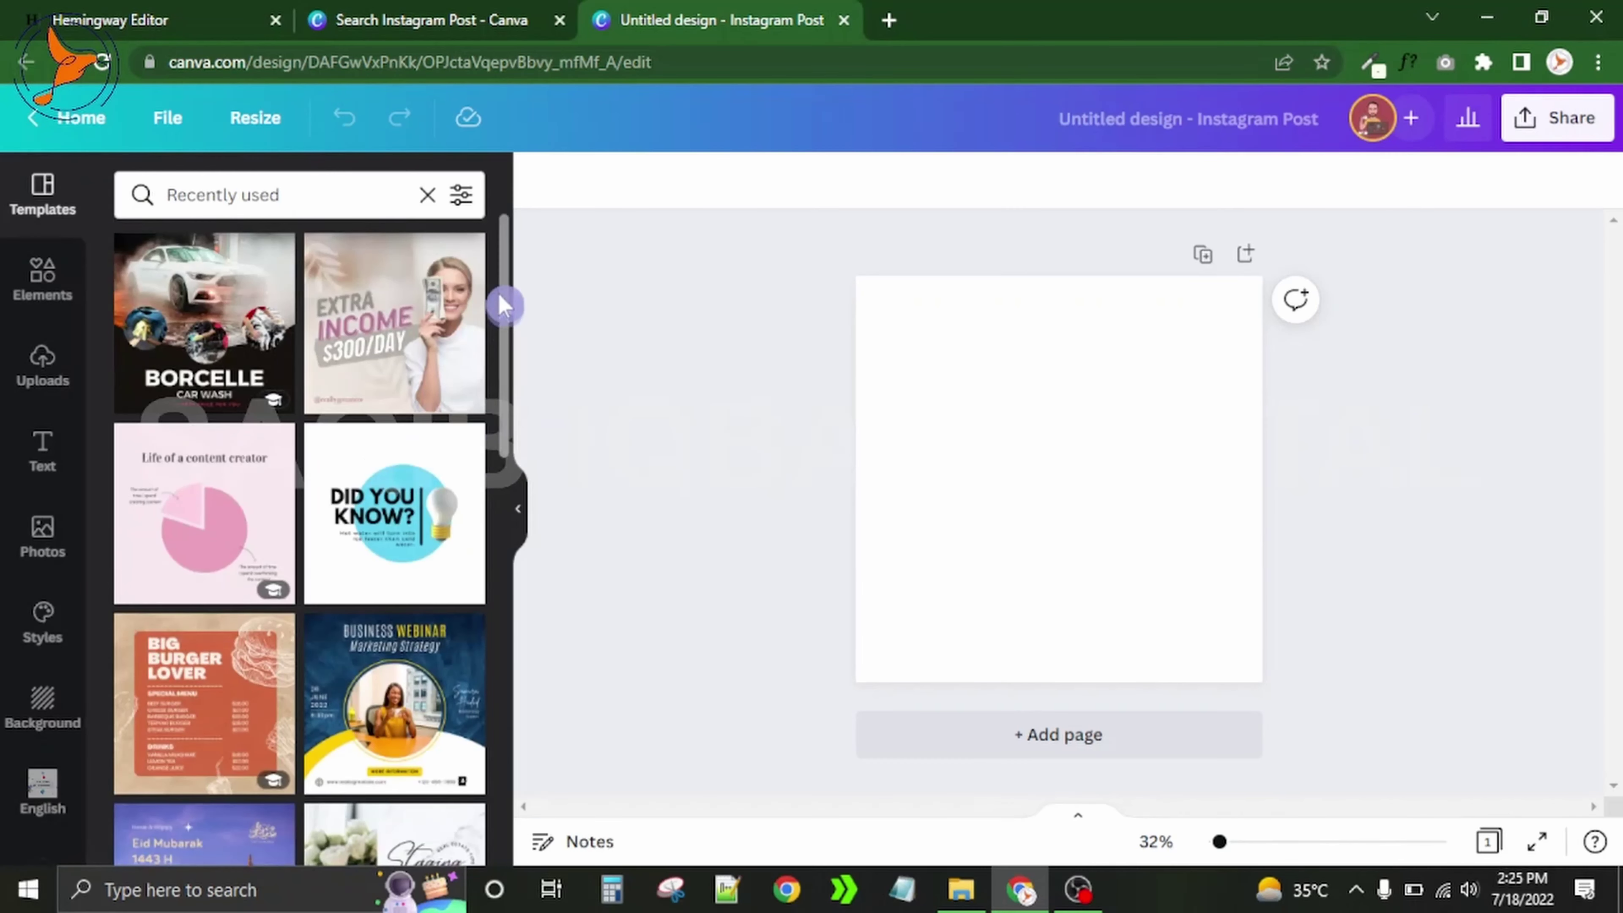
pyautogui.click(427, 194)
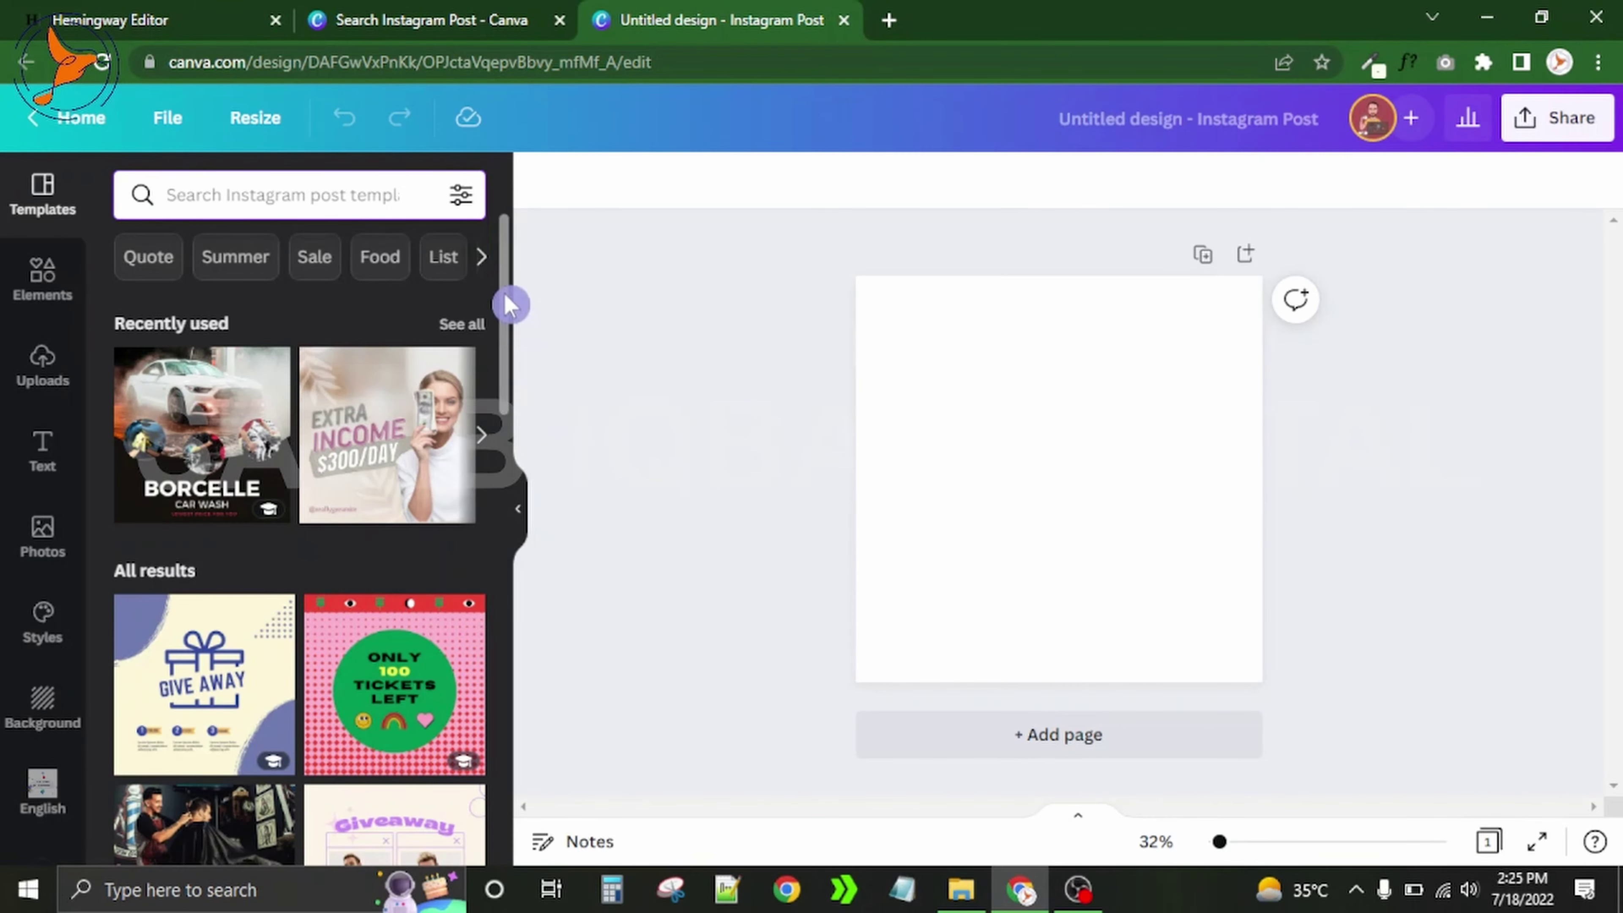
pyautogui.moveTo(503, 295)
pyautogui.mouseDown()
pyautogui.moveTo(511, 547)
pyautogui.moveTo(502, 288)
pyautogui.mouseUp()
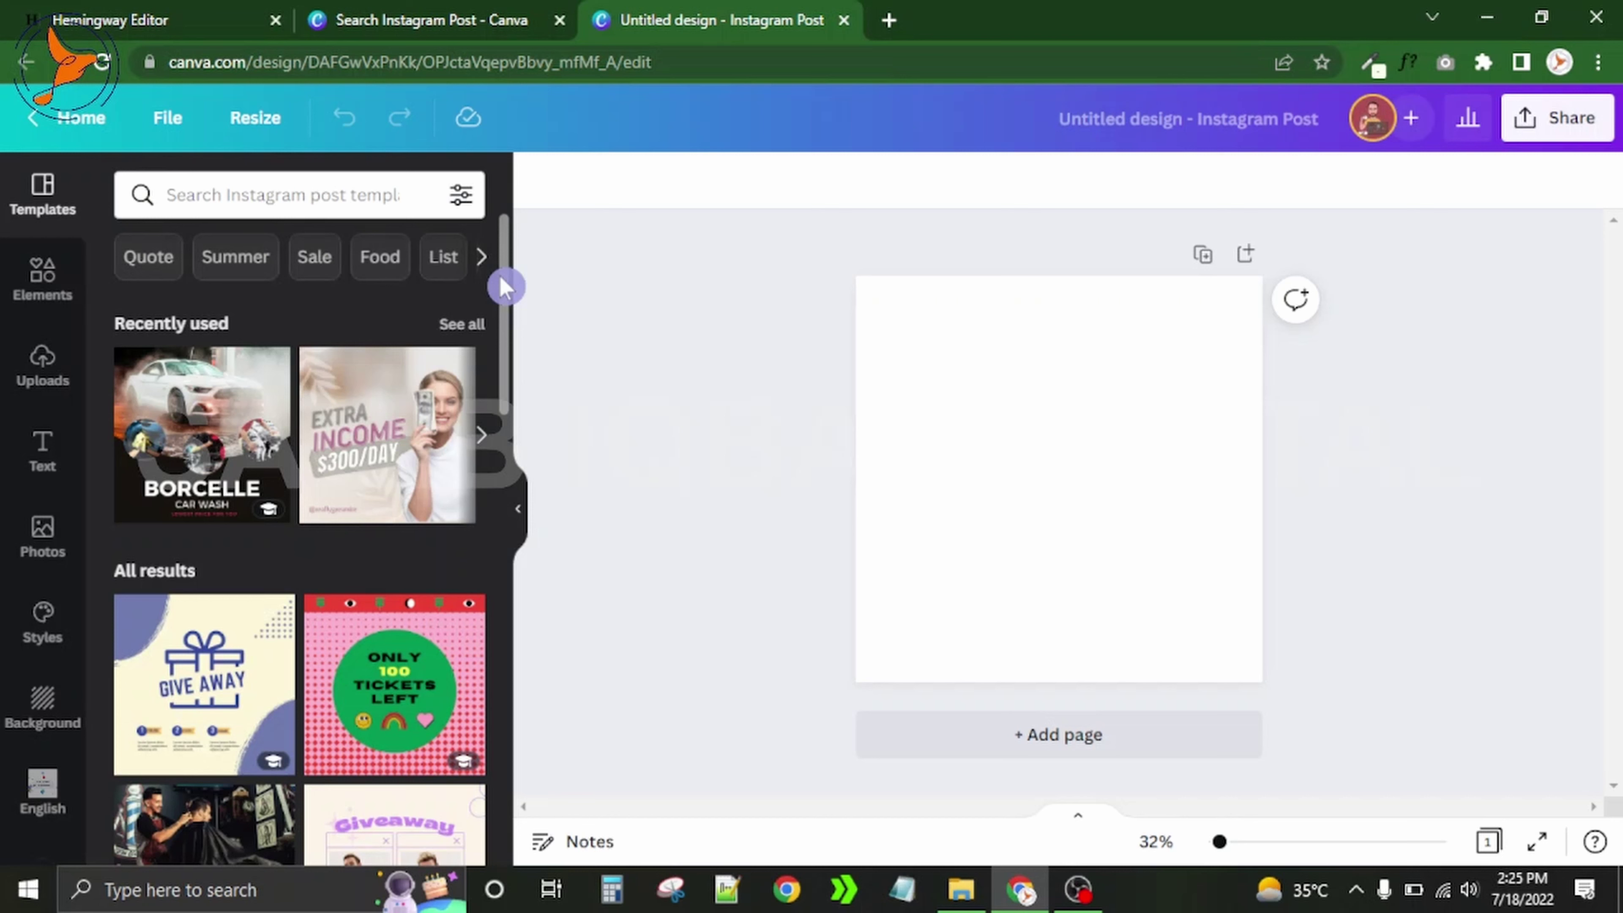
# Switch to the Canva "instagram post" template search page and filter its results by the colour yellow
pyautogui.click(492, 19)
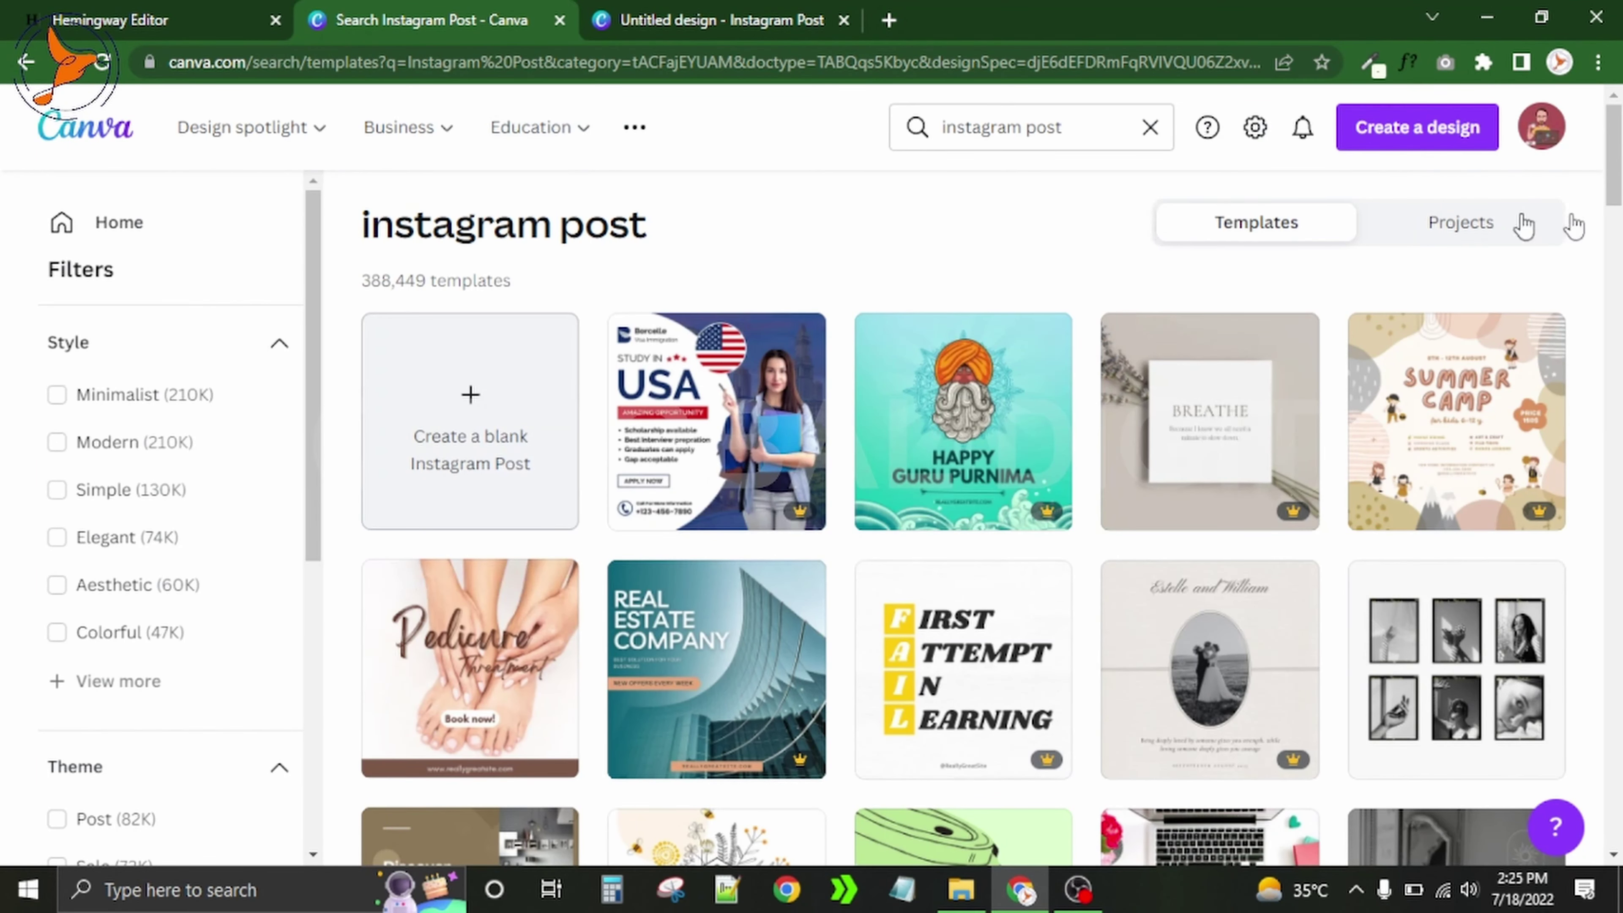
pyautogui.moveTo(318, 369); pyautogui.dragTo(319, 791)
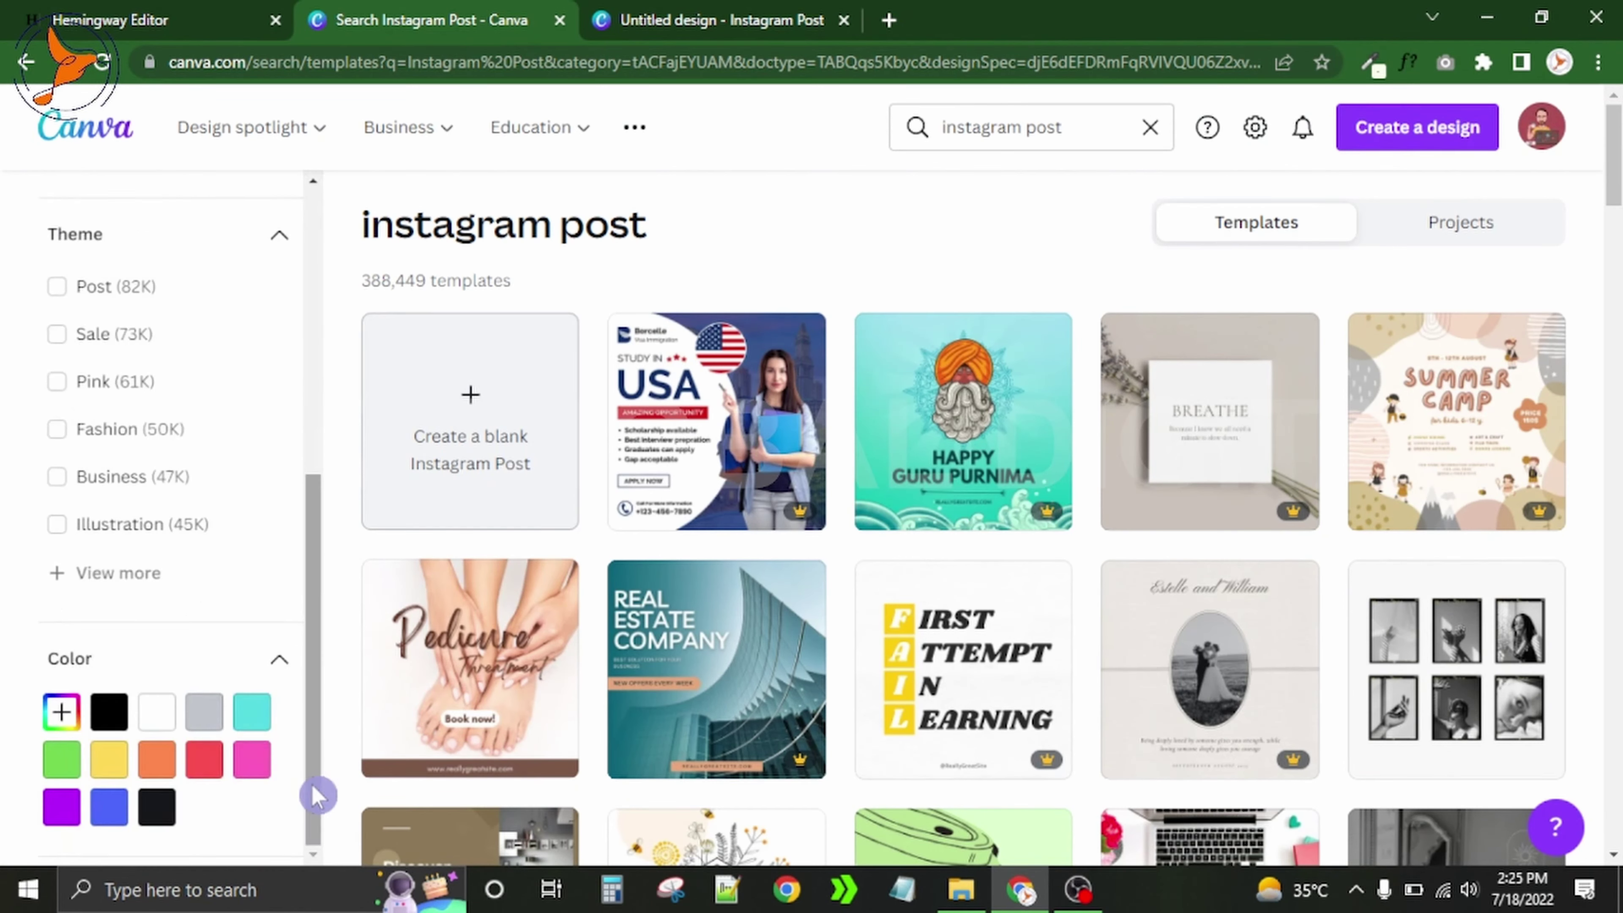
pyautogui.click(110, 761)
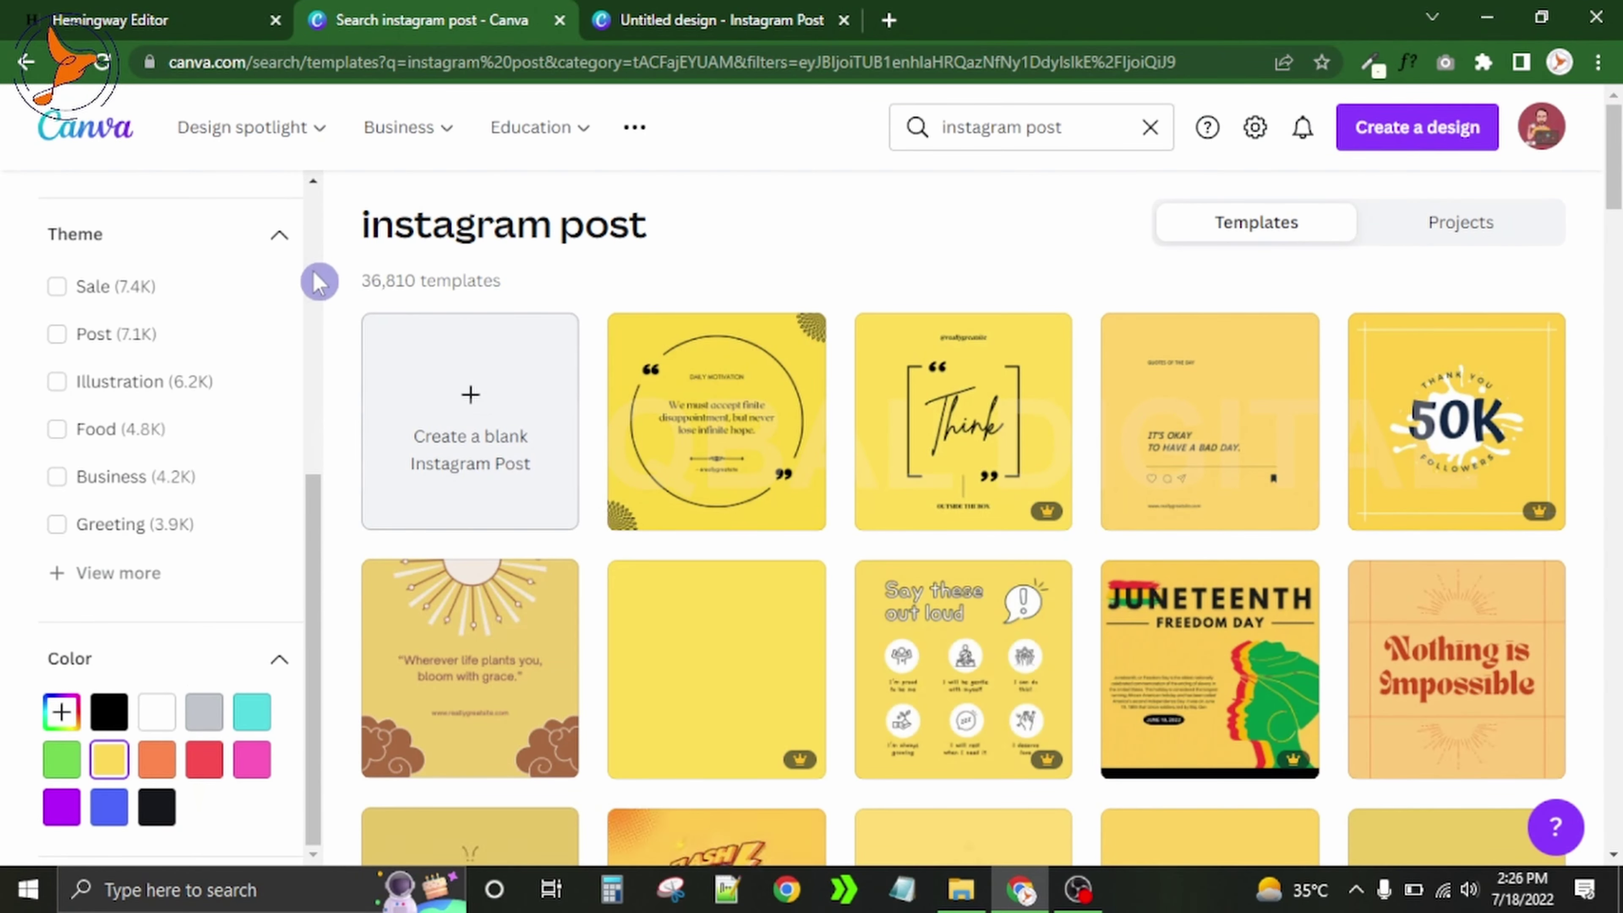
# Clear the yellow filter and filter the "instagram post" templates by the colour black instead
pyautogui.scroll(5, 319, 282)
pyautogui.click(256, 271)
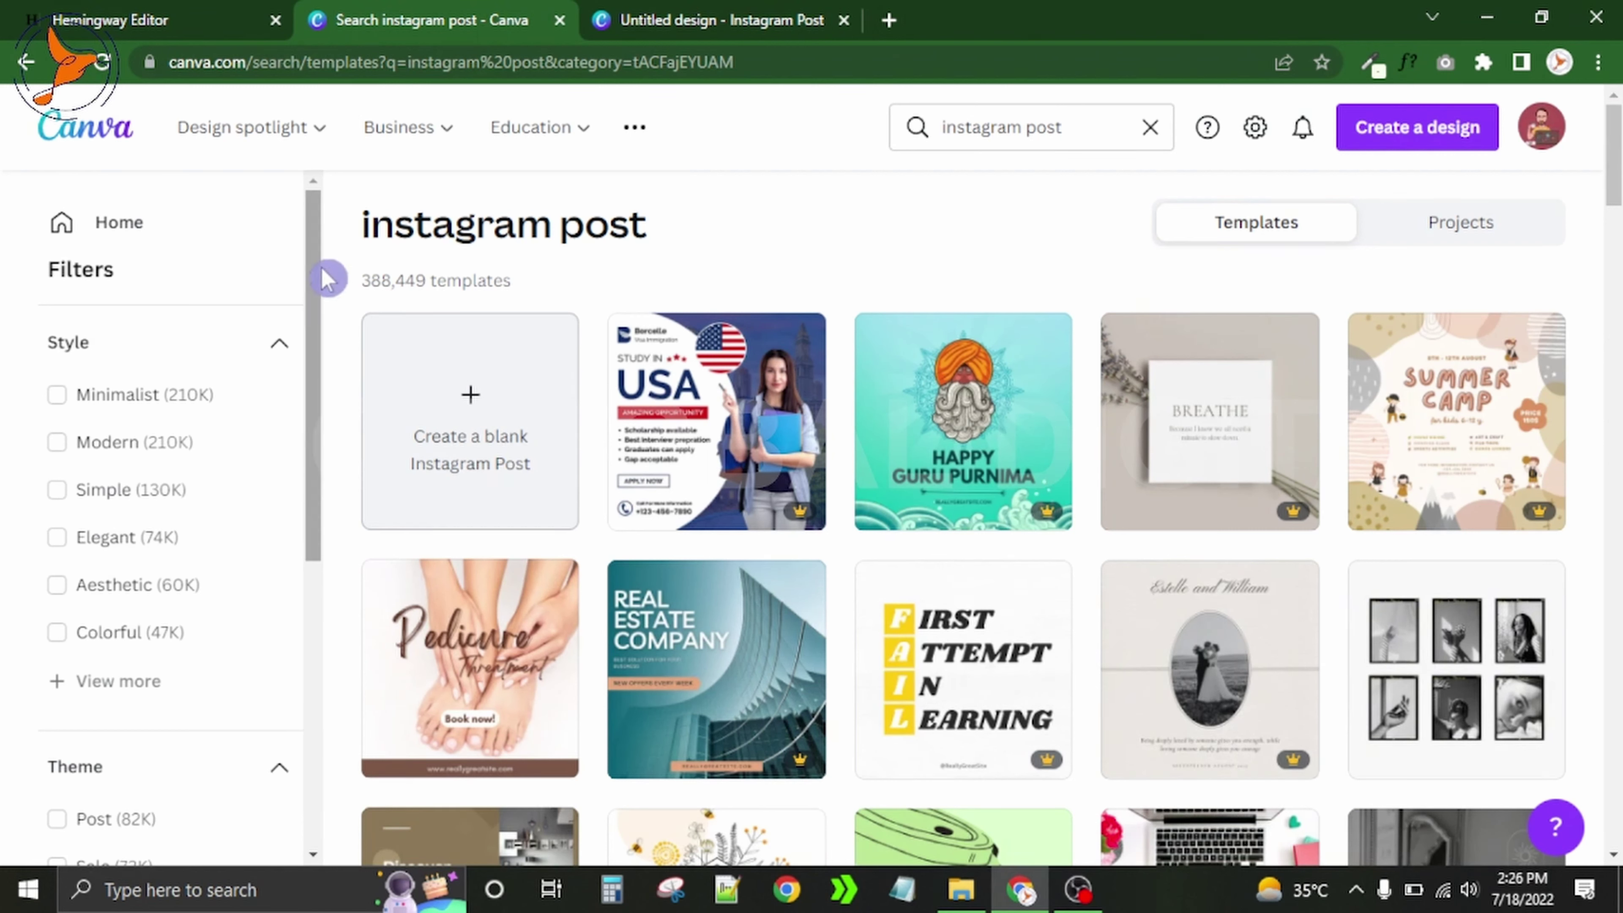
pyautogui.moveTo(323, 284); pyautogui.dragTo(335, 598)
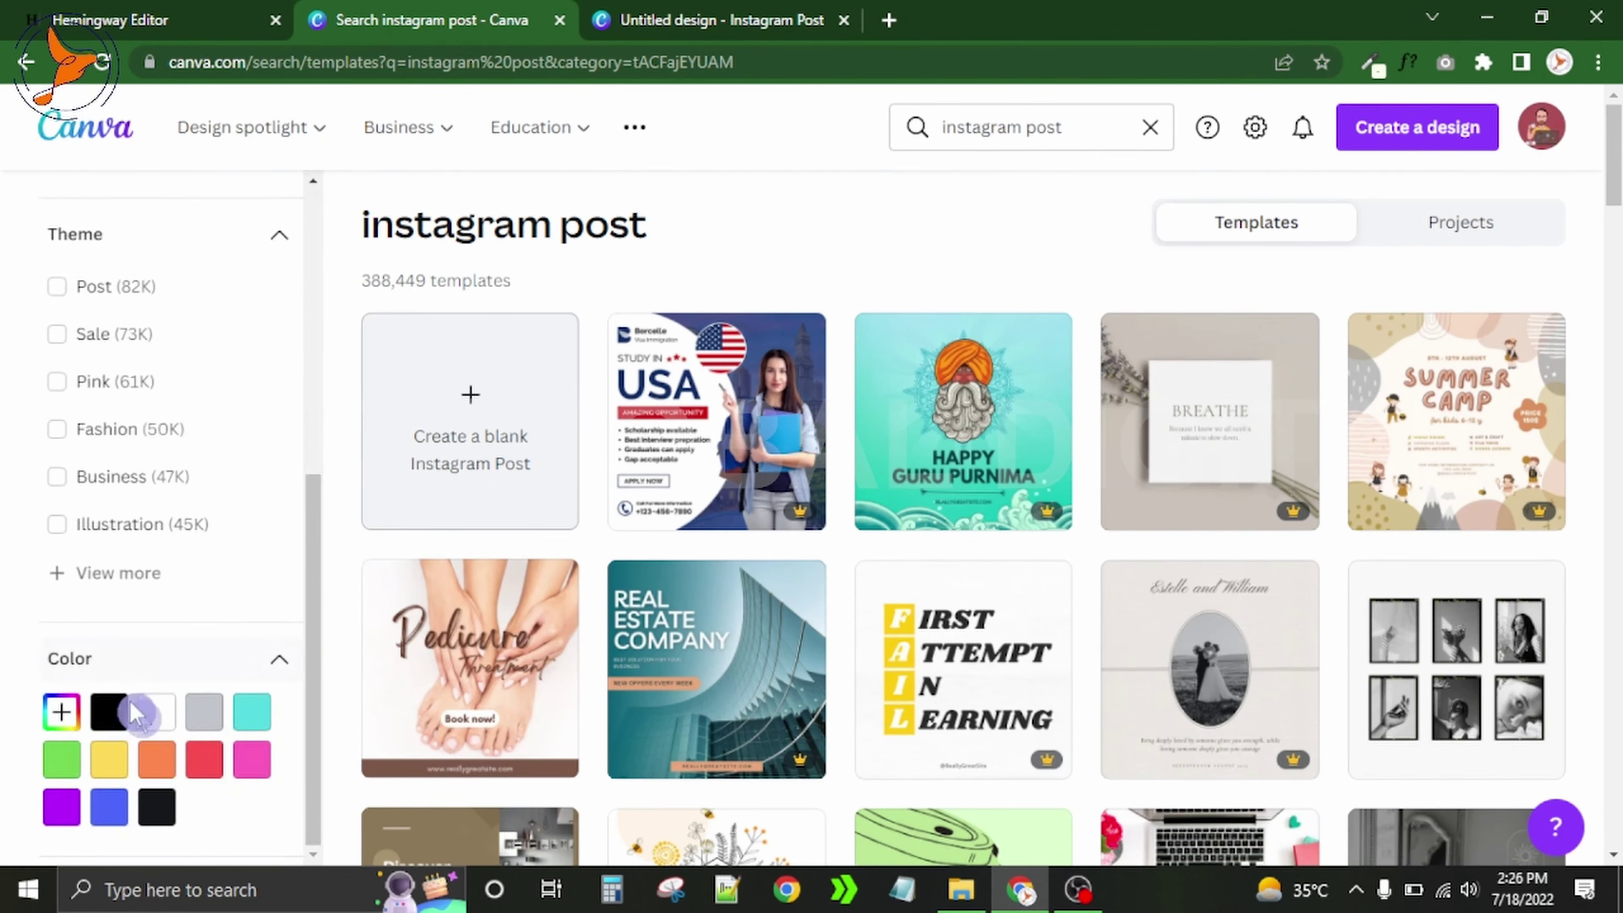
pyautogui.click(110, 715)
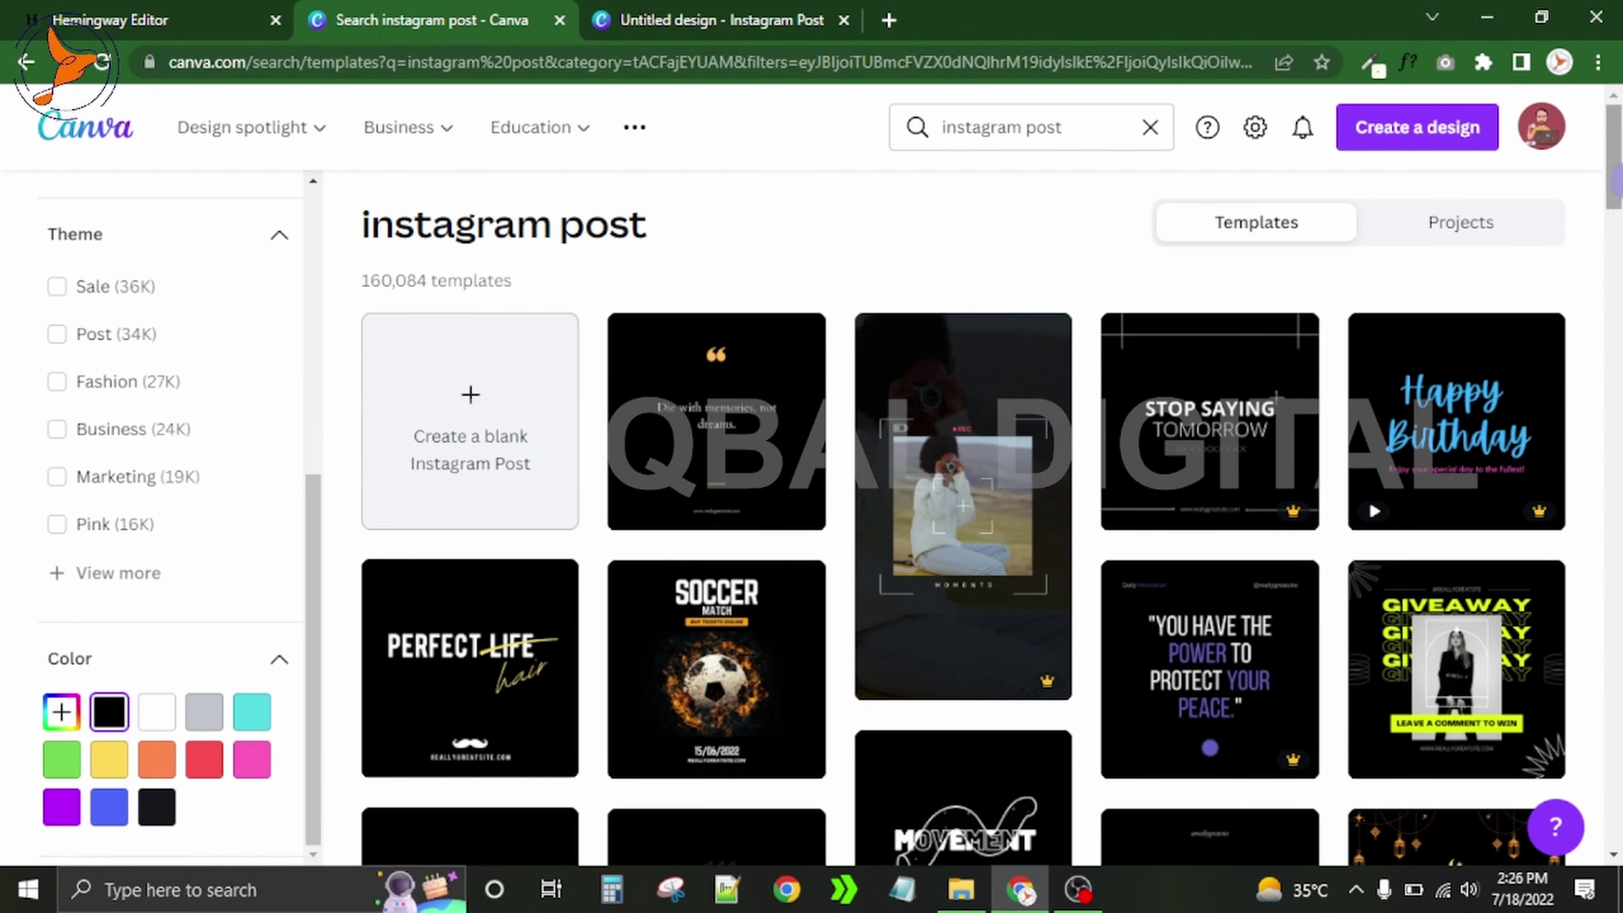
pyautogui.moveTo(1619, 181)
pyautogui.mouseDown()
pyautogui.moveTo(1619, 313)
pyautogui.moveTo(1619, 173)
pyautogui.mouseUp()
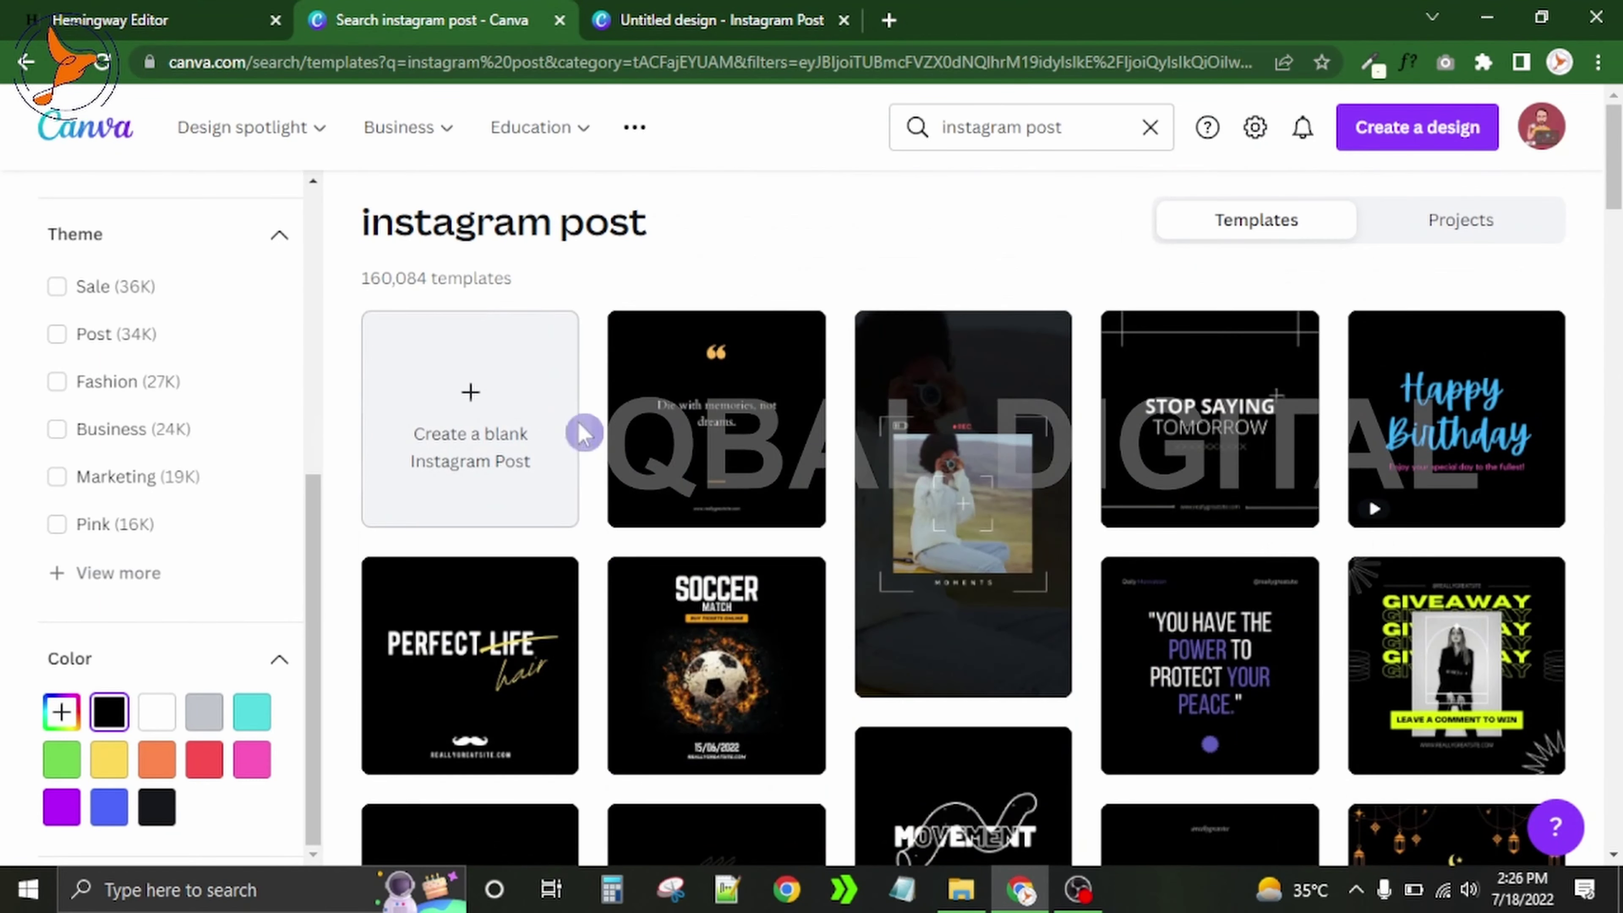
# Narrow the black templates further with the Sale theme and the Modern style, and browse the matching designs
pyautogui.moveTo(319, 533); pyautogui.dragTo(322, 489)
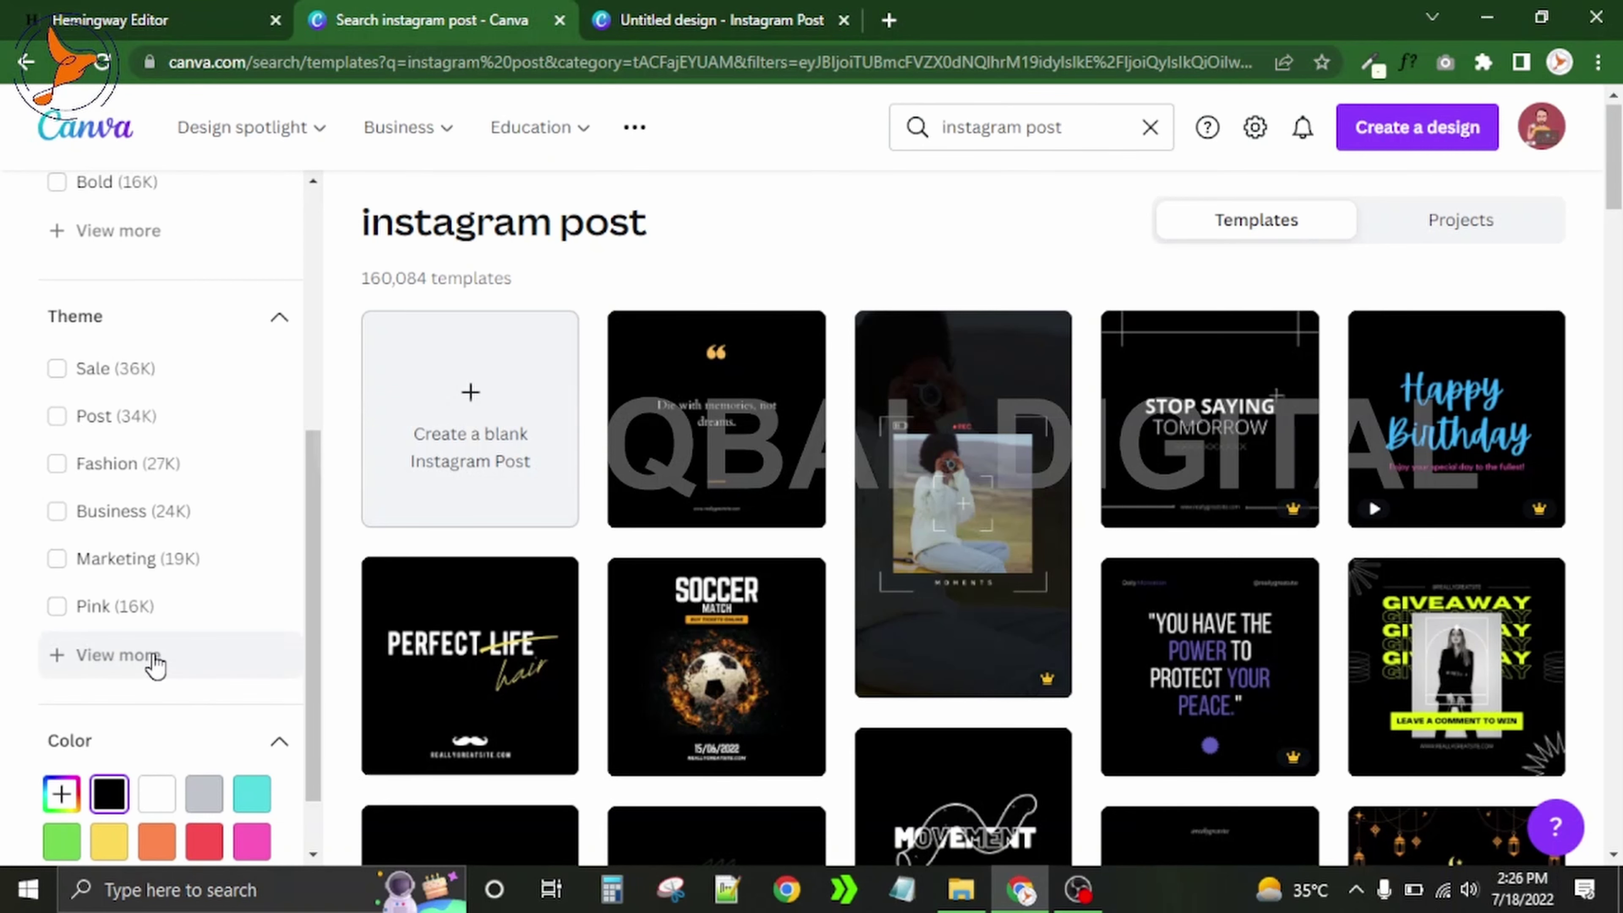
pyautogui.click(56, 369)
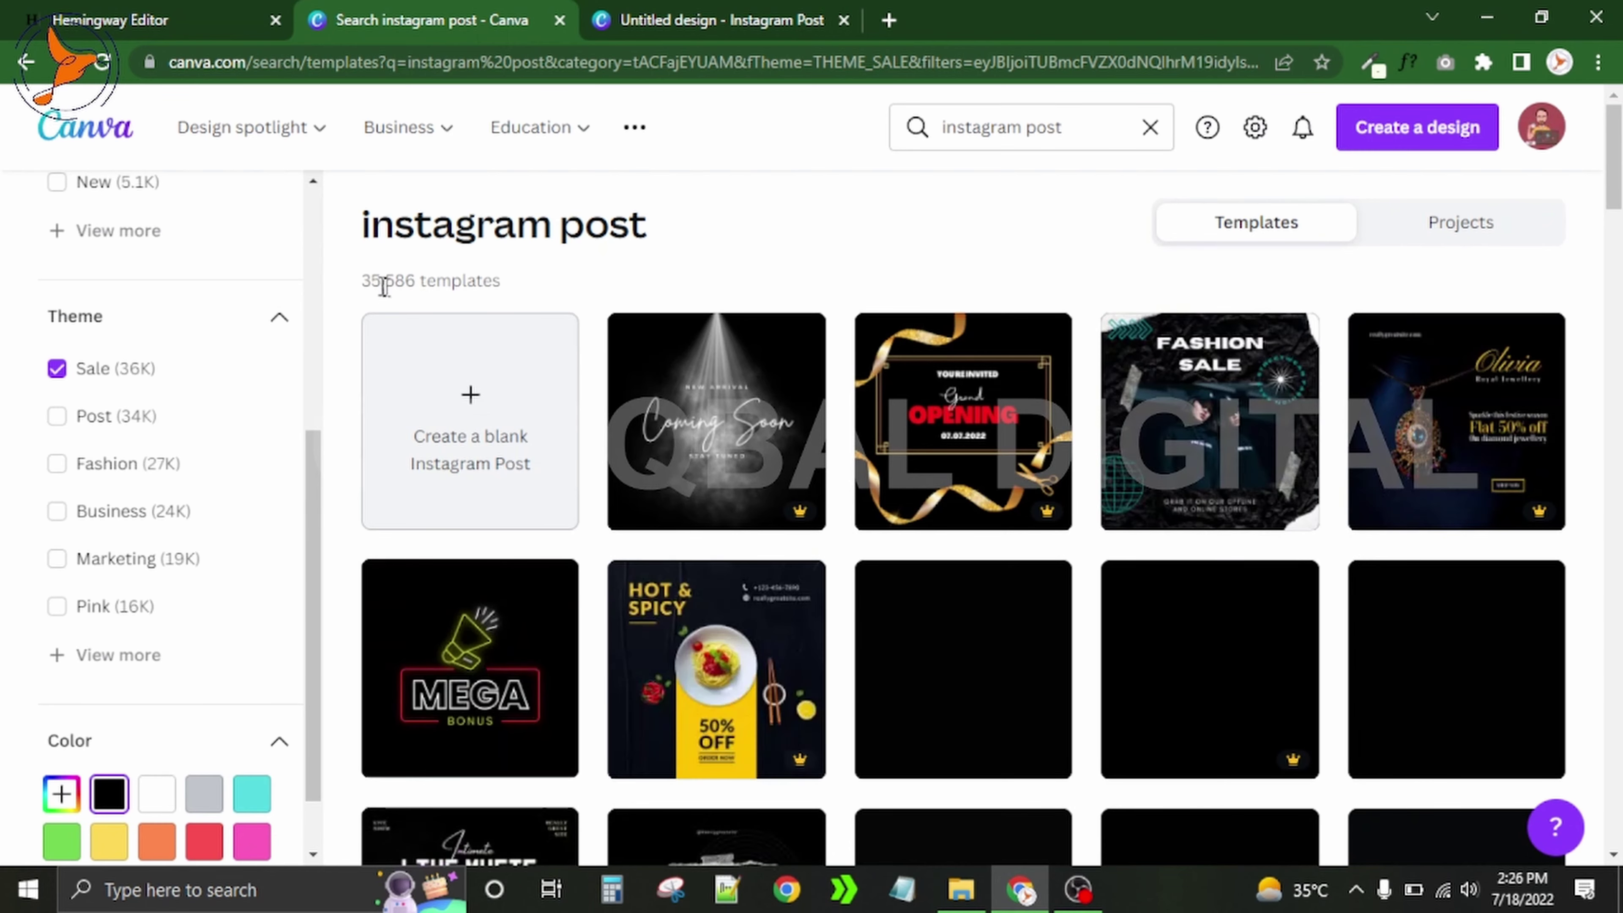
pyautogui.moveTo(323, 468); pyautogui.dragTo(318, 228)
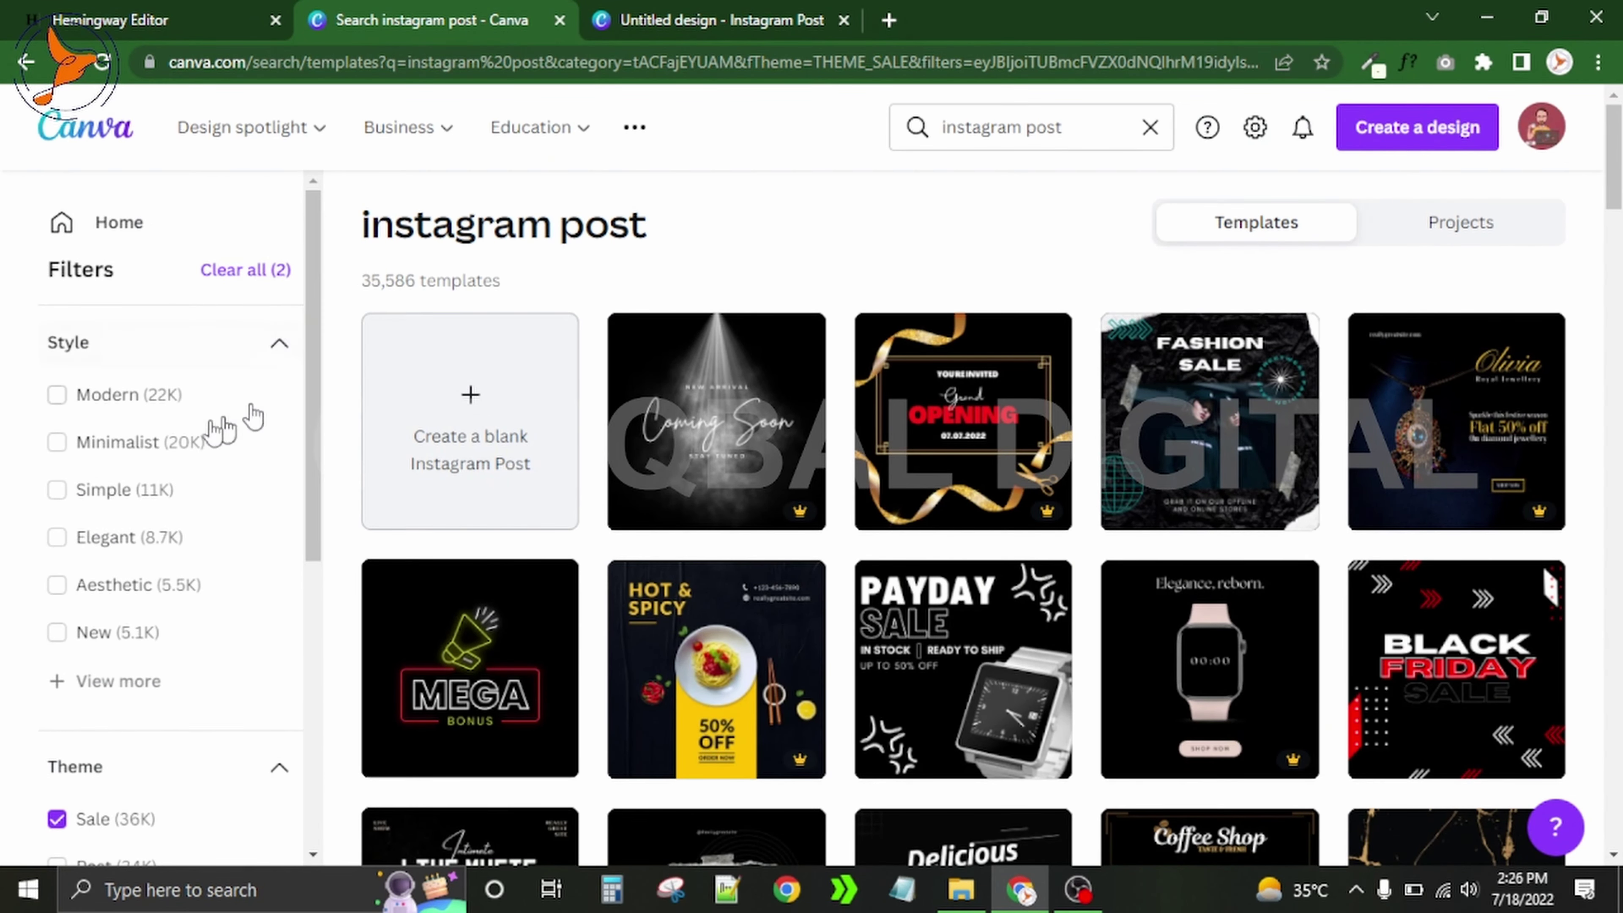
pyautogui.click(57, 396)
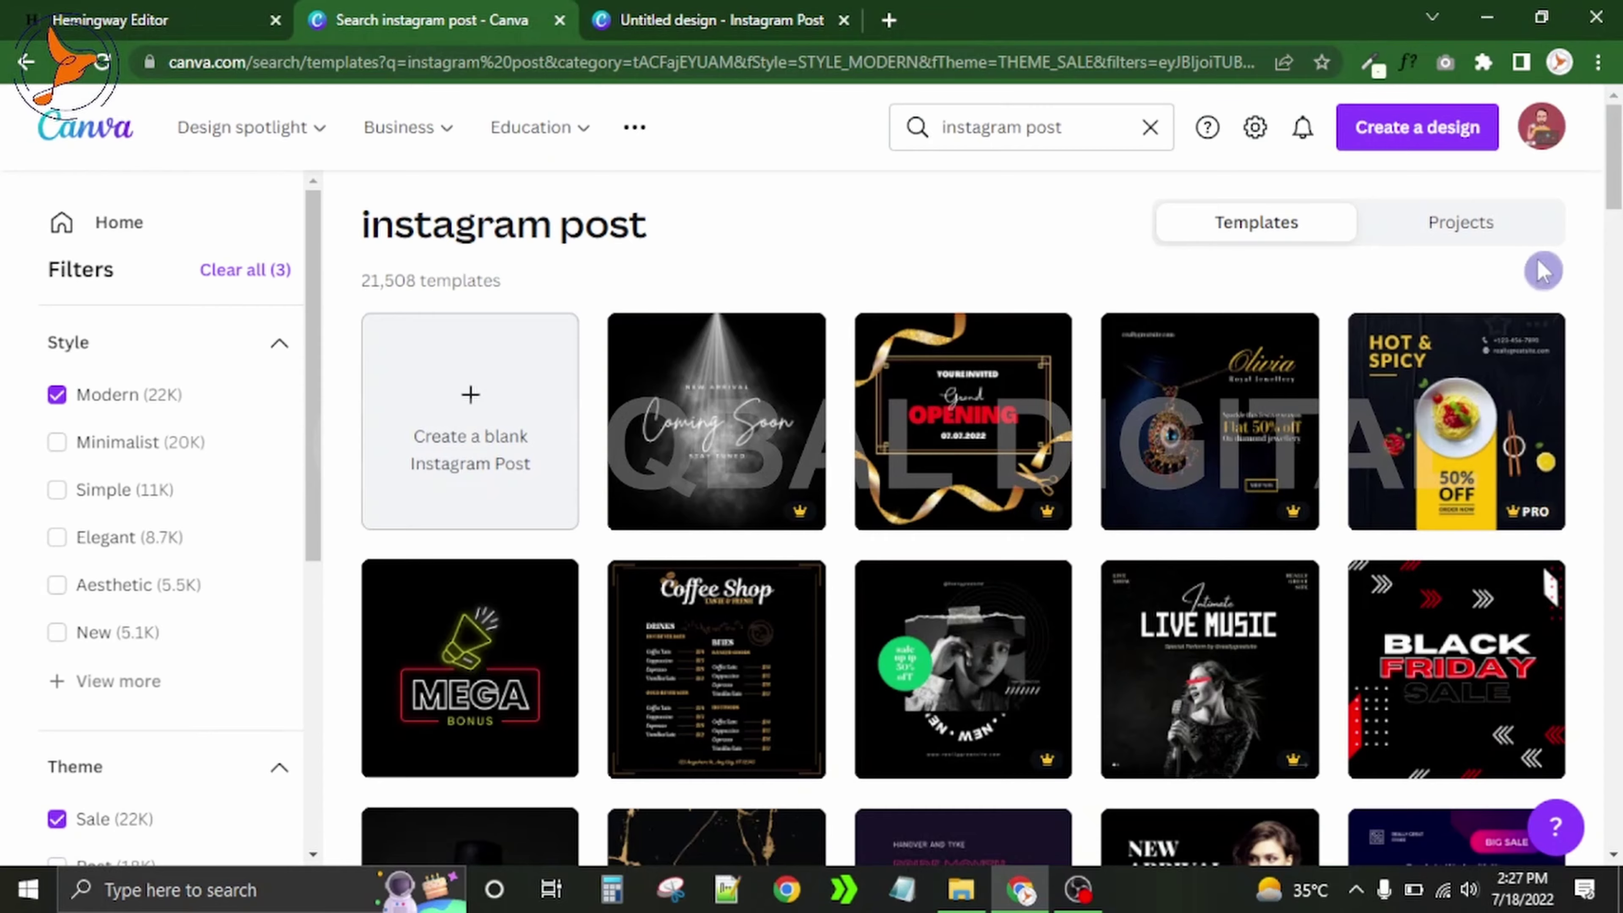
pyautogui.scroll(-7, 1616, 183)
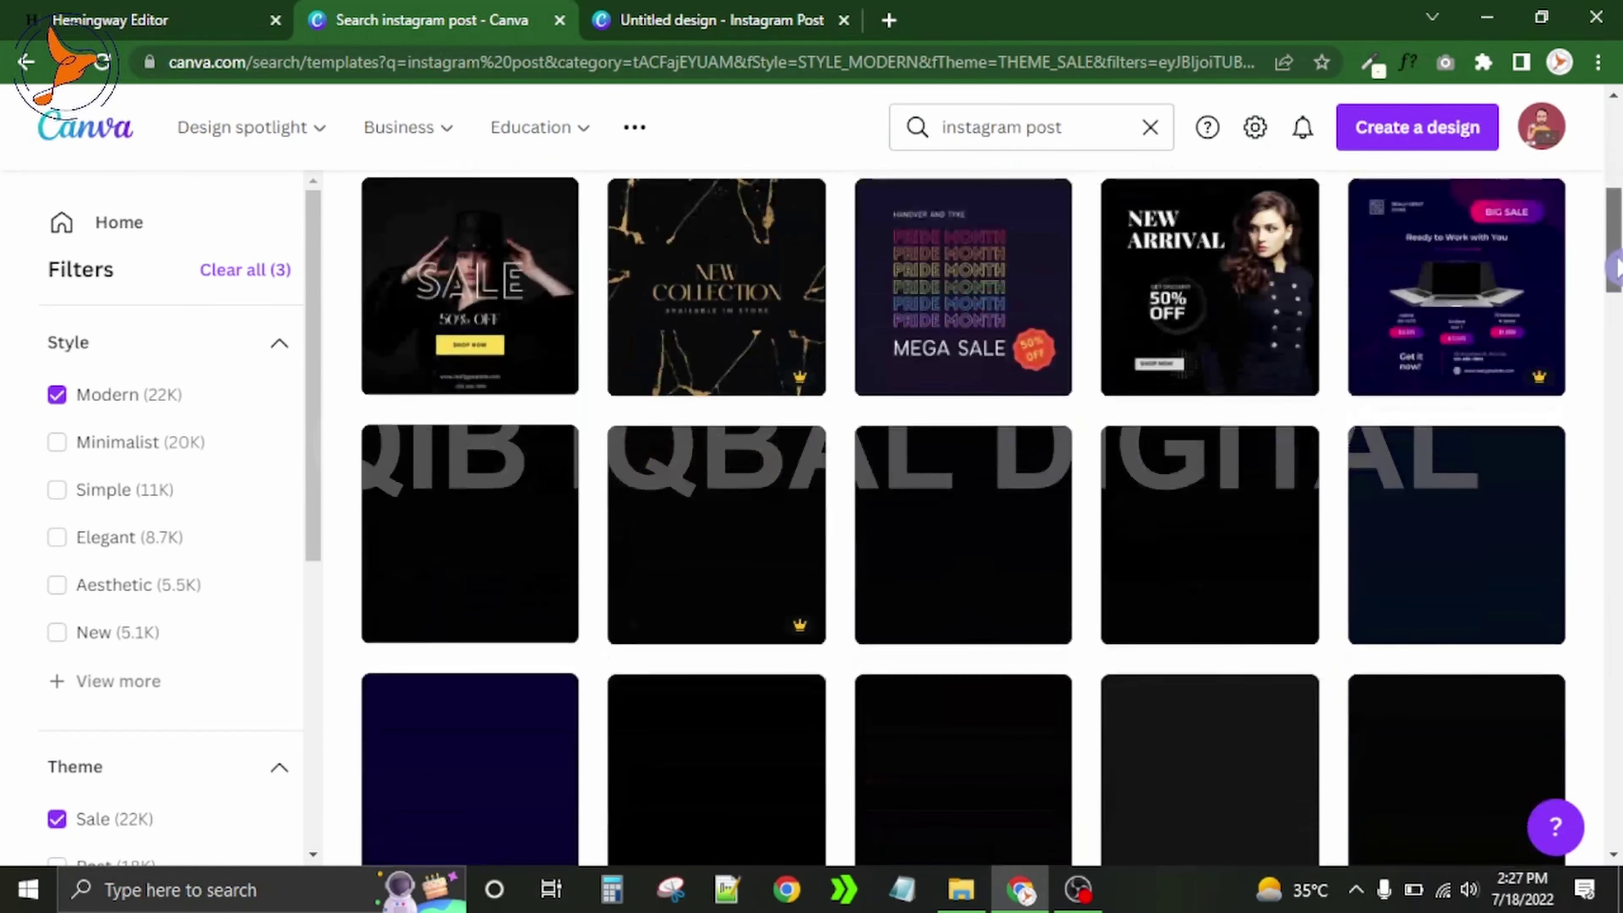
pyautogui.scroll(7, 1617, 172)
pyautogui.moveTo(1617, 160)
pyautogui.mouseDown()
pyautogui.moveTo(1617, 344)
pyautogui.moveTo(1617, 170)
pyautogui.mouseUp()
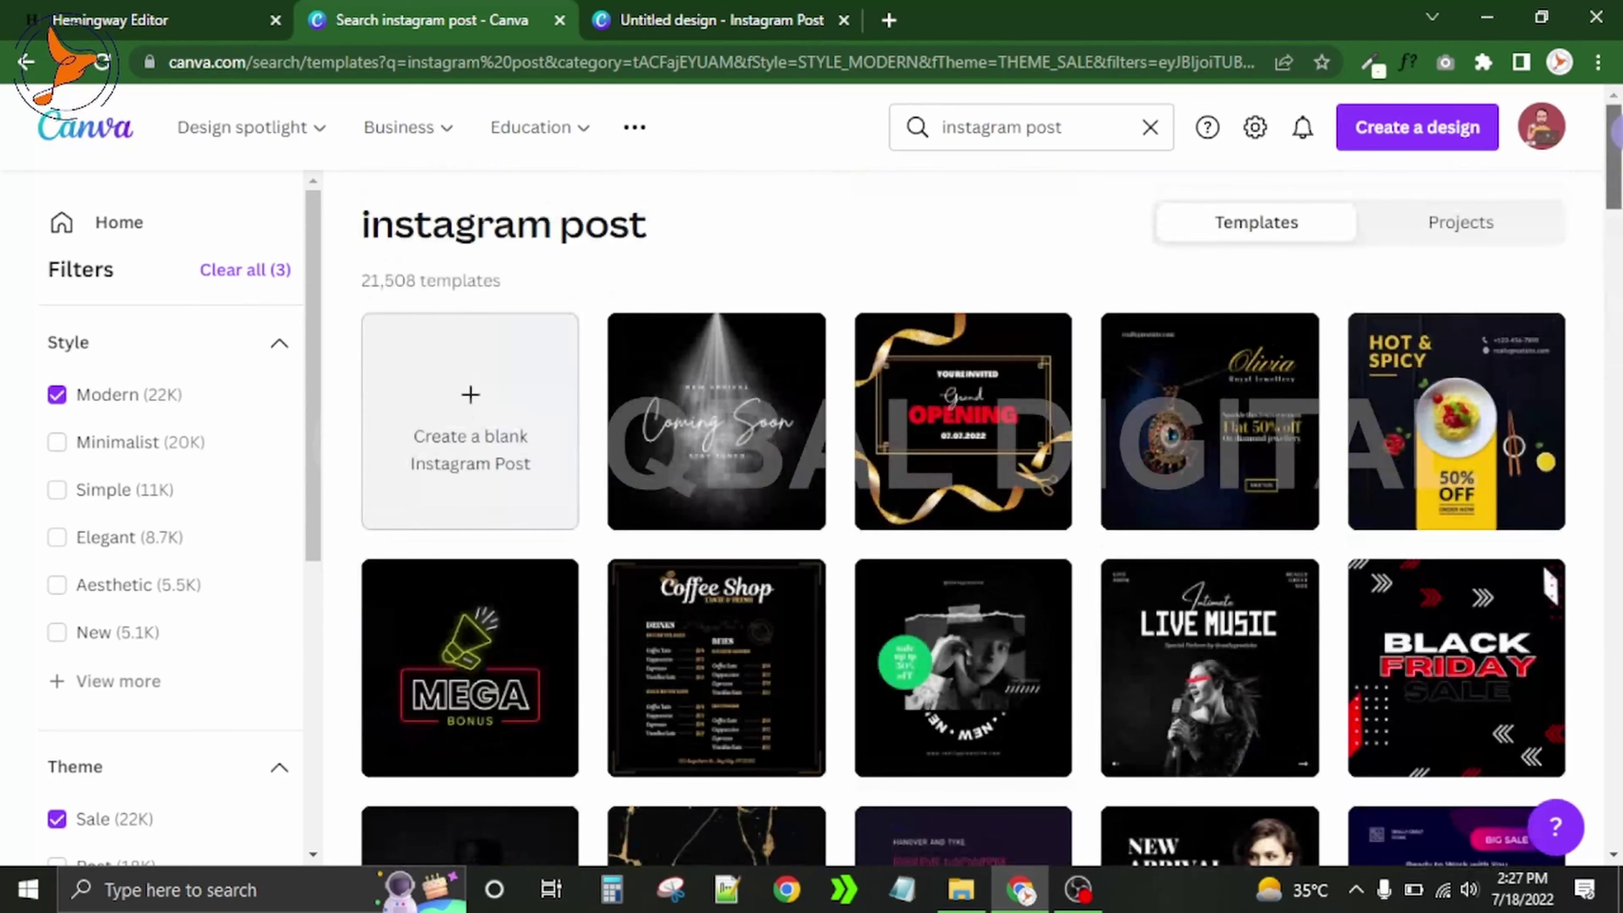
# Review the video key points in Hemingway Editor, and revisit the Canva design and the filtered "instagram post" template results
pyautogui.click(147, 11)
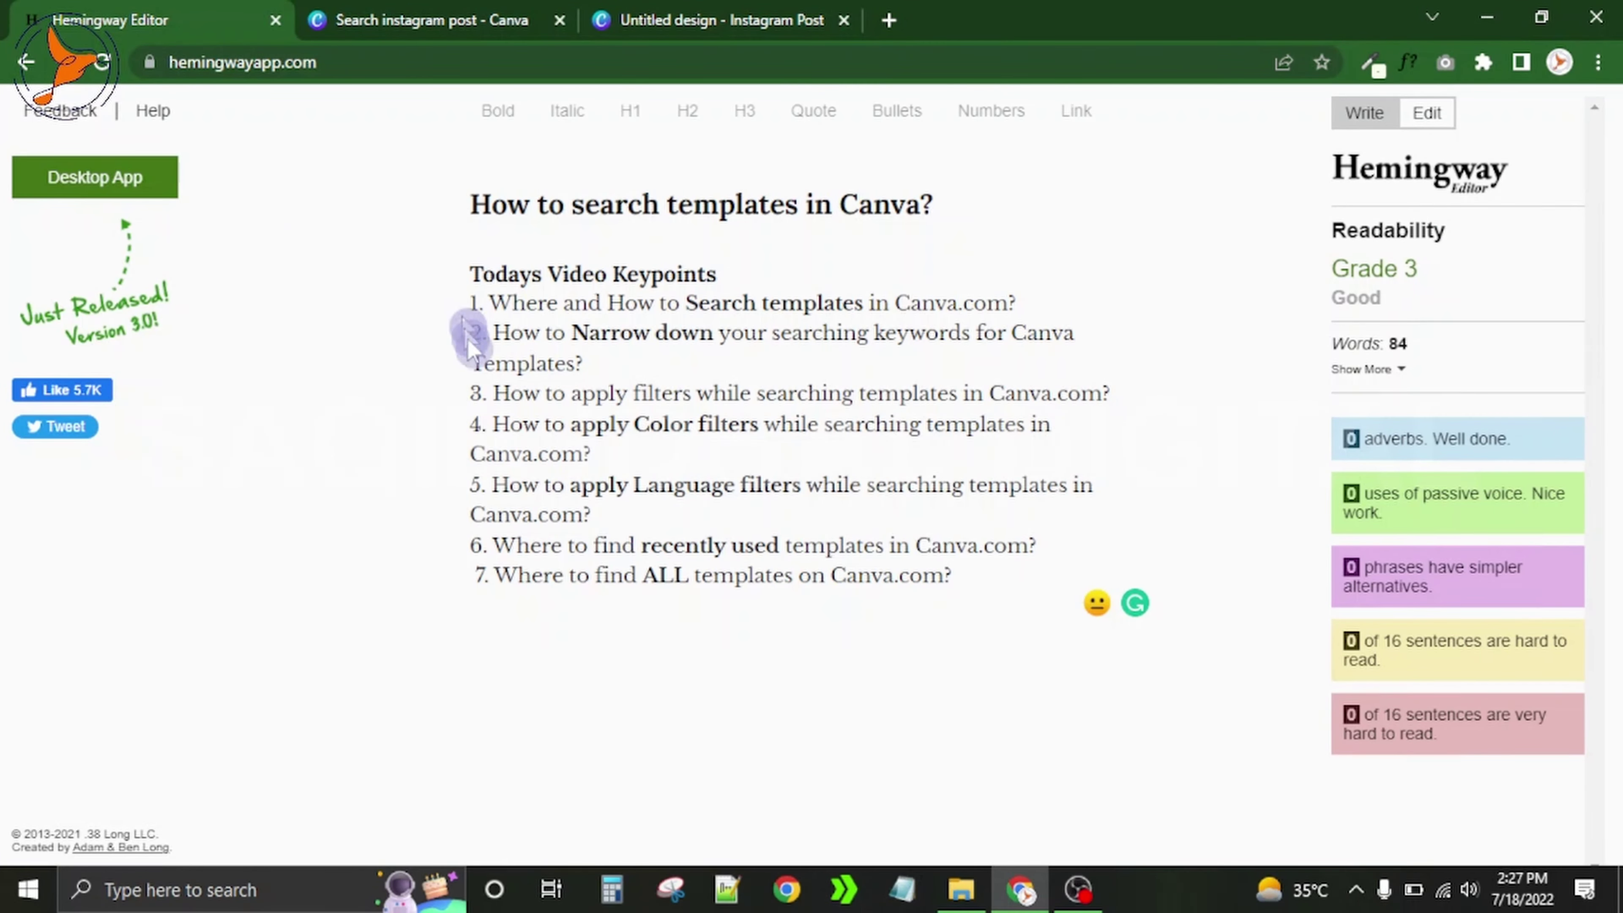
pyautogui.click(495, 13)
pyautogui.click(699, 19)
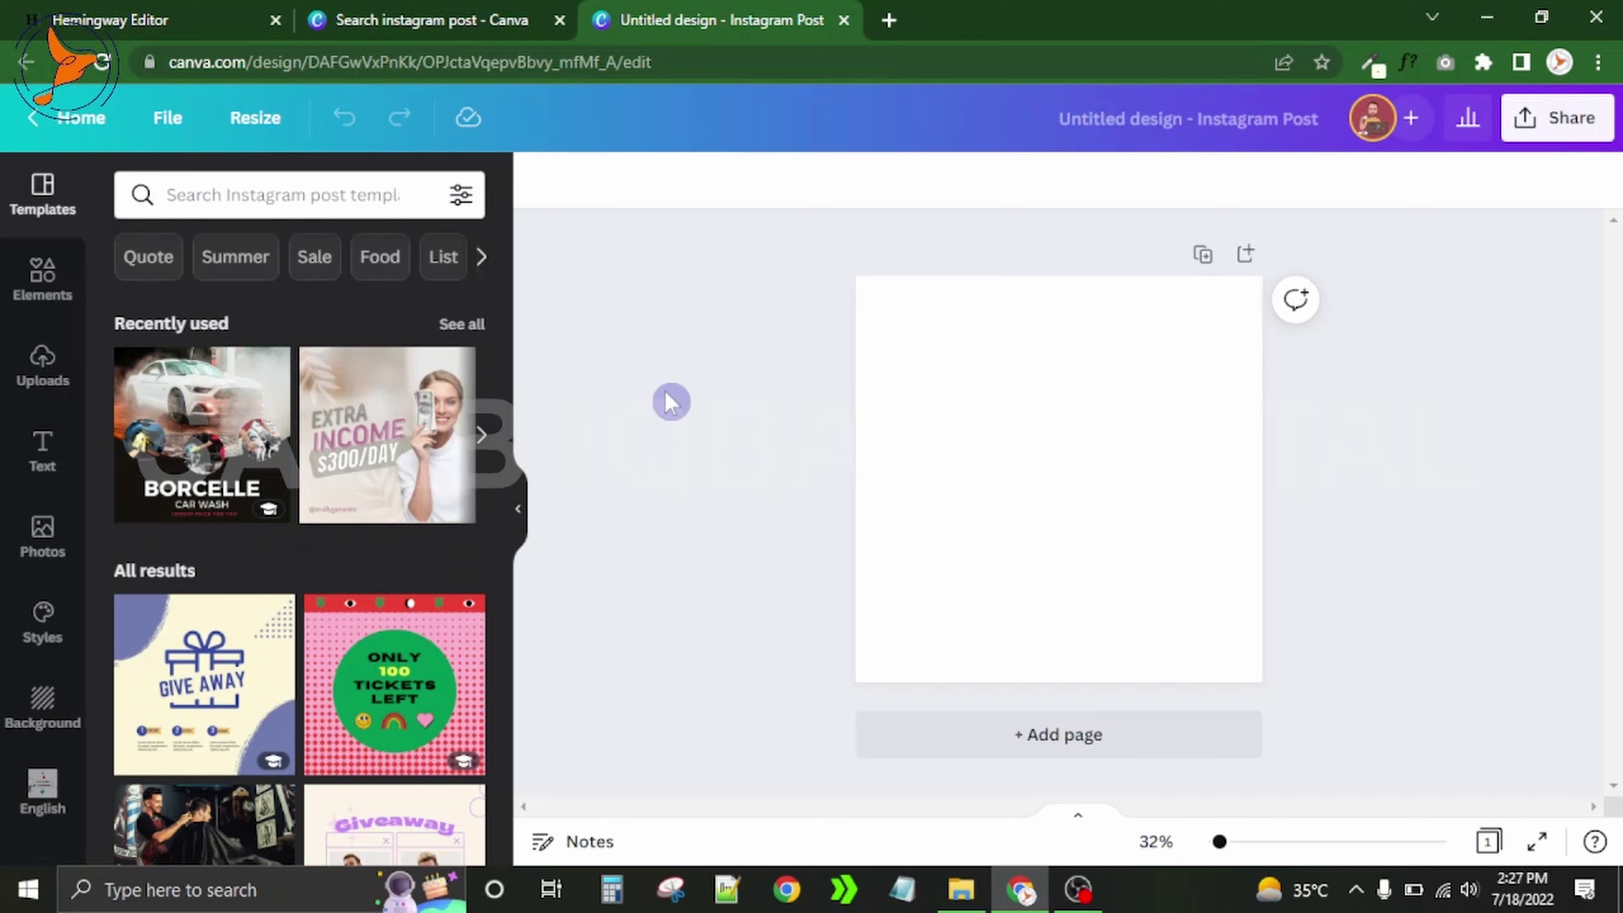
pyautogui.click(517, 19)
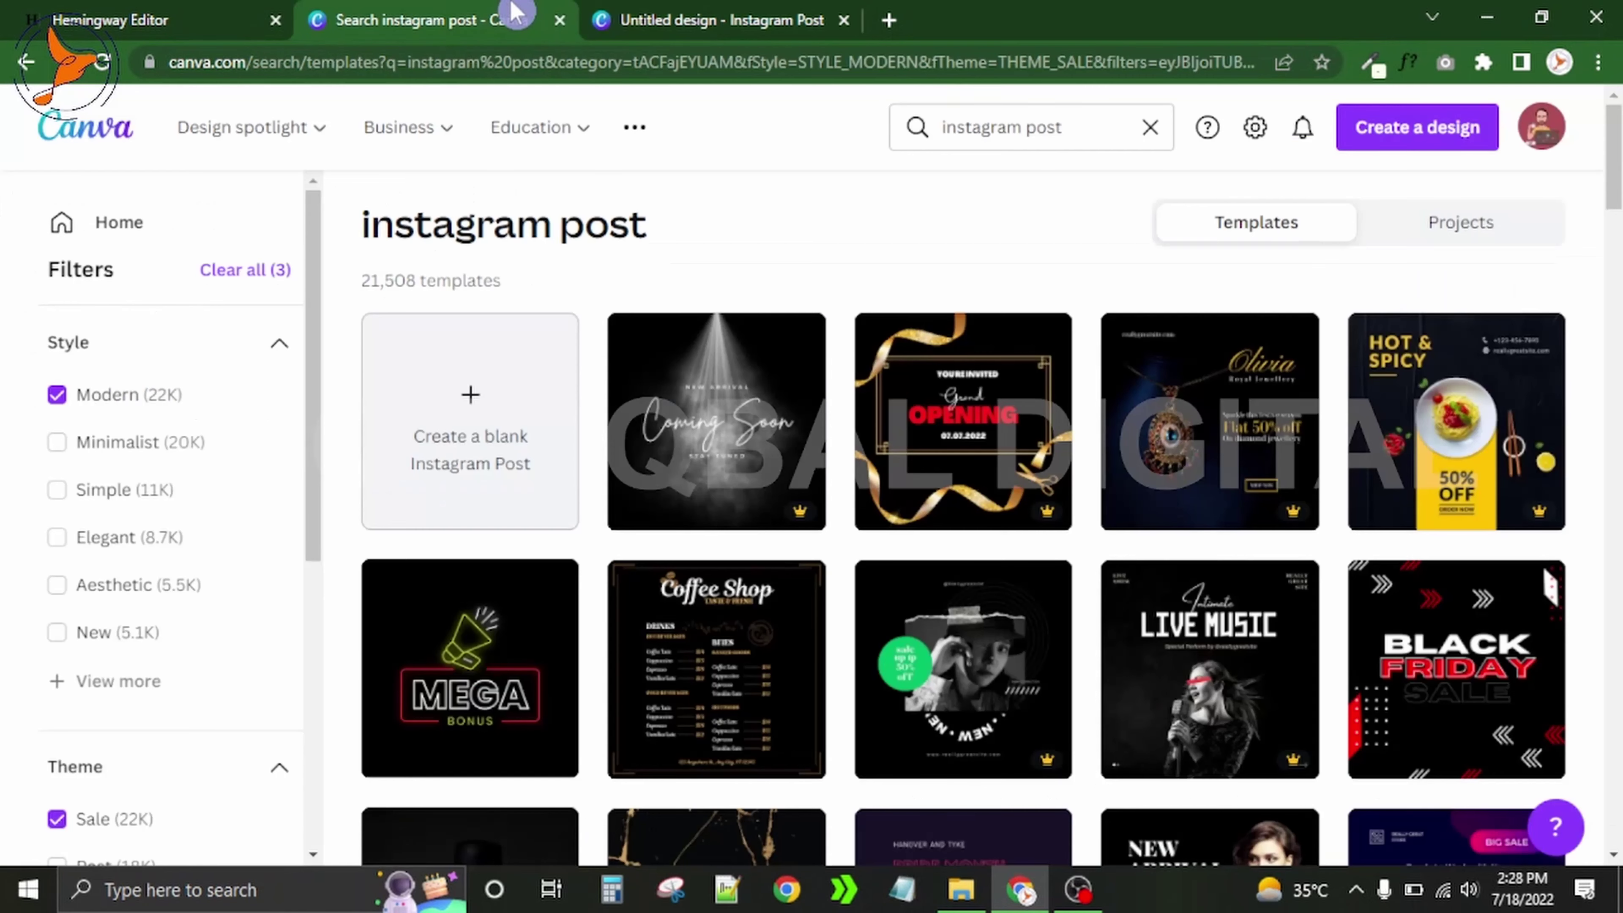
pyautogui.moveTo(562, 127)
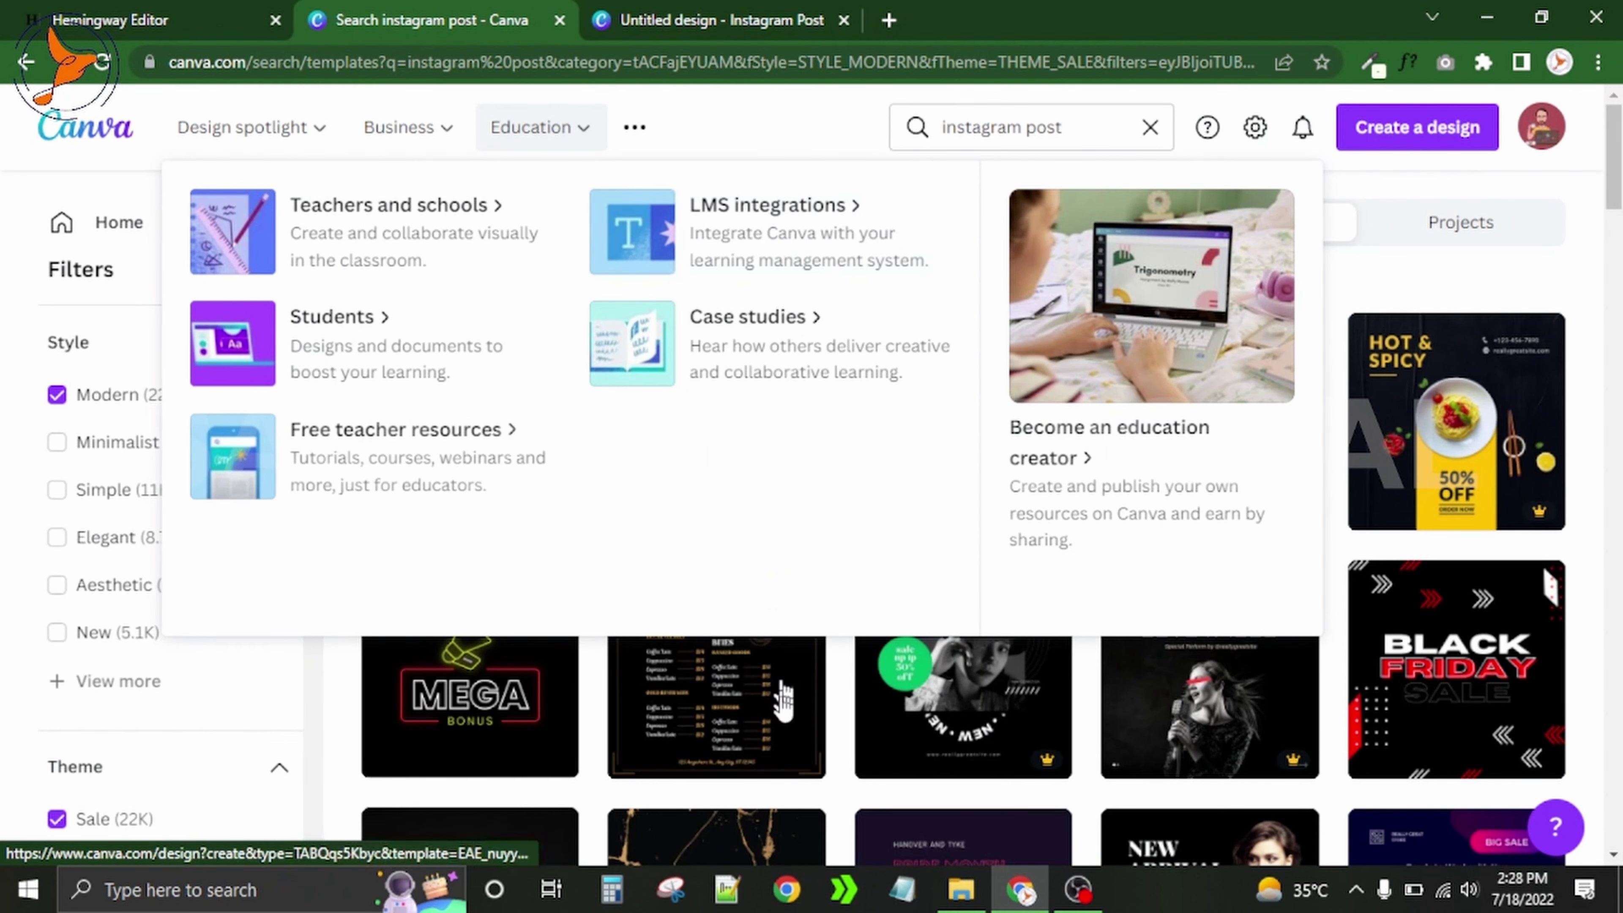
pyautogui.click(966, 270)
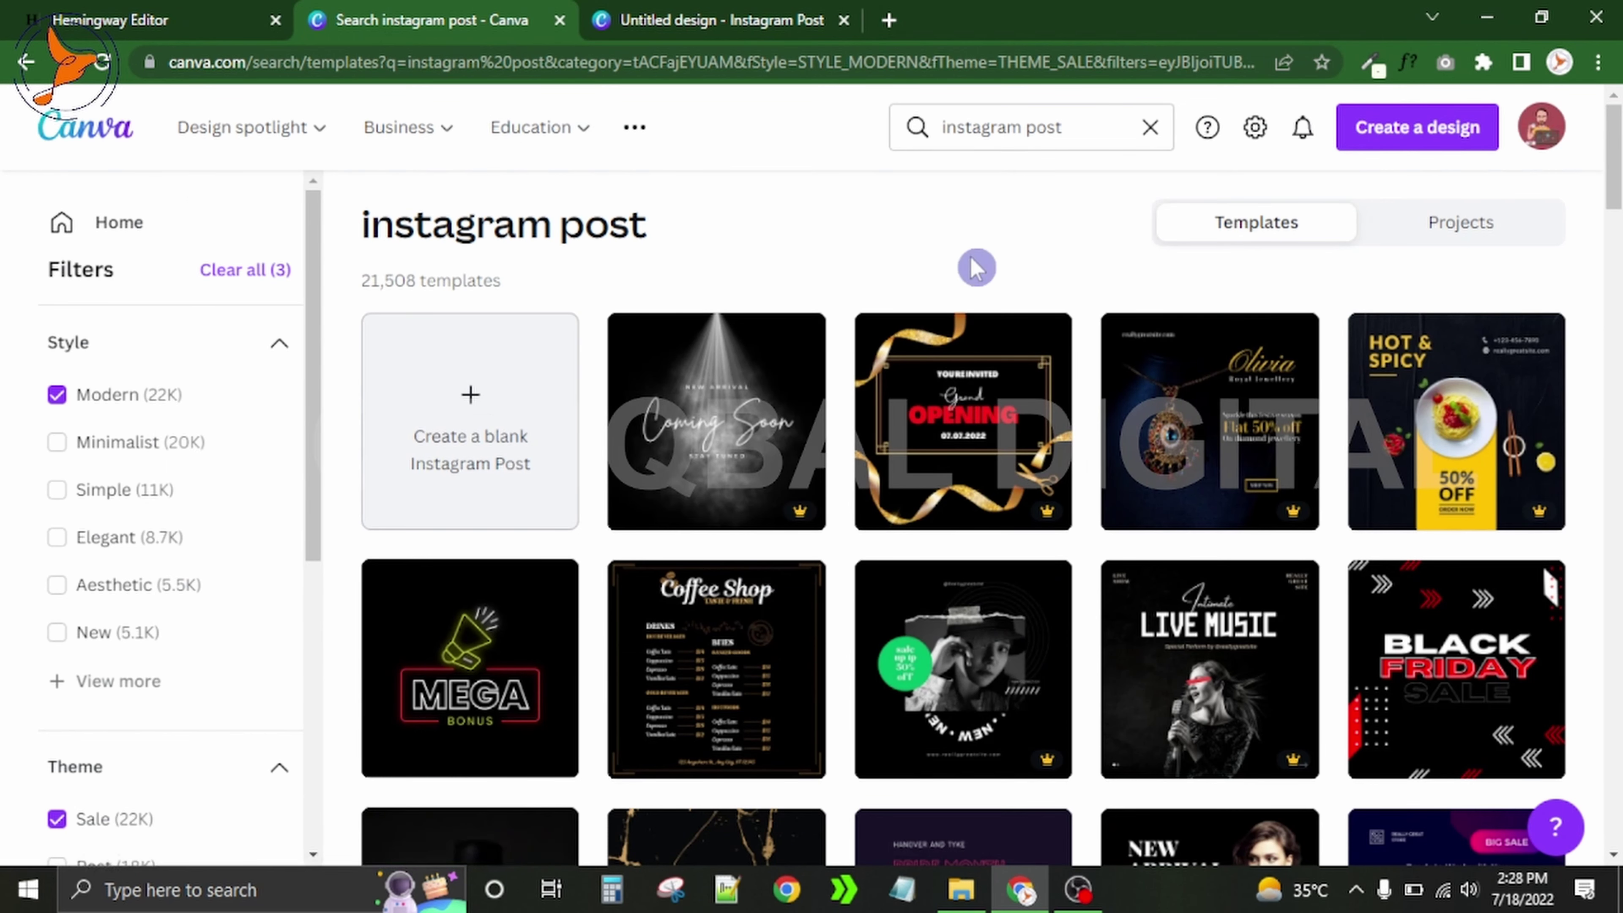